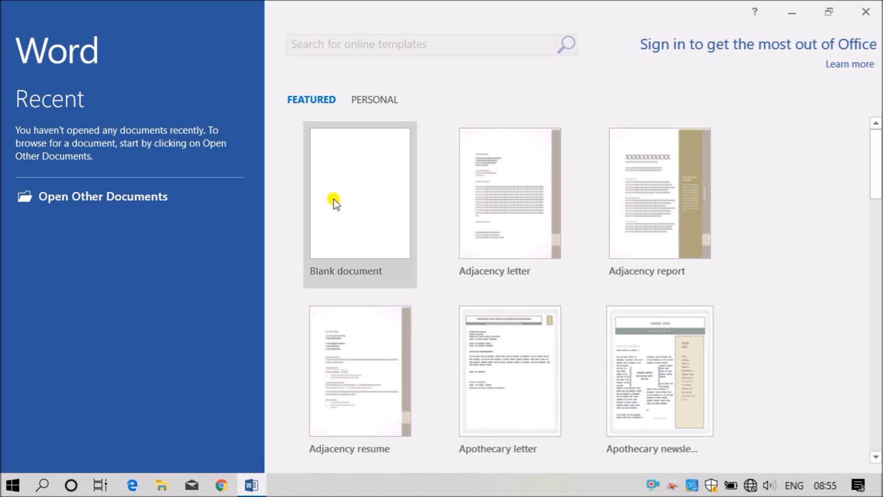
- Create Document1 from the Blank document template on the Word start screen
{"action": "left_click", "coordinate": [363, 200]}
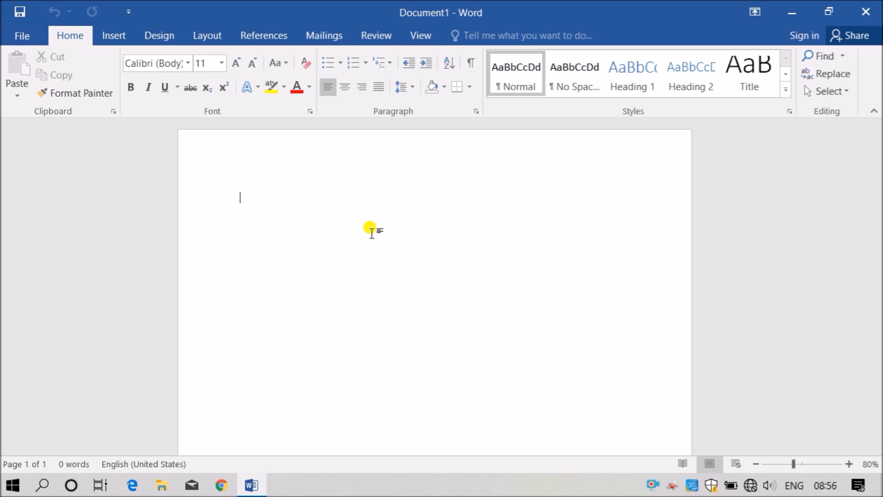
- Type 'To,' and 'Invitation for birthday party.' on separate lines, then generate filler with =rand(5,5)
{"action": "type", "text": "To"}
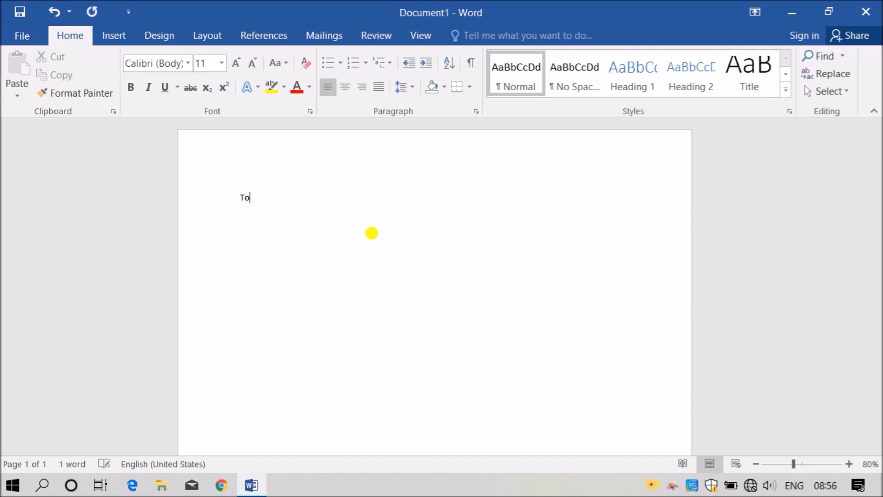
{"action": "type", "text": ","}
{"action": "key", "text": "Return"}
{"action": "key", "text": "Return"}
{"action": "type", "text": "In"}
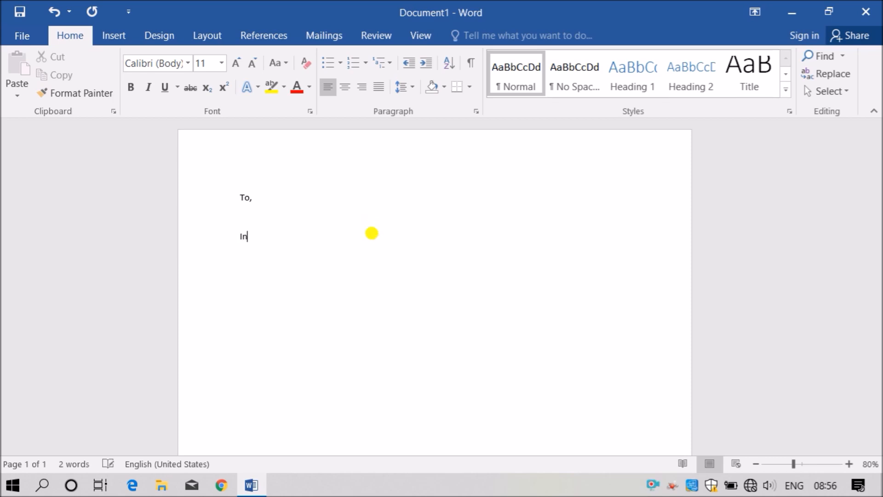
{"action": "type", "text": "vitation for"}
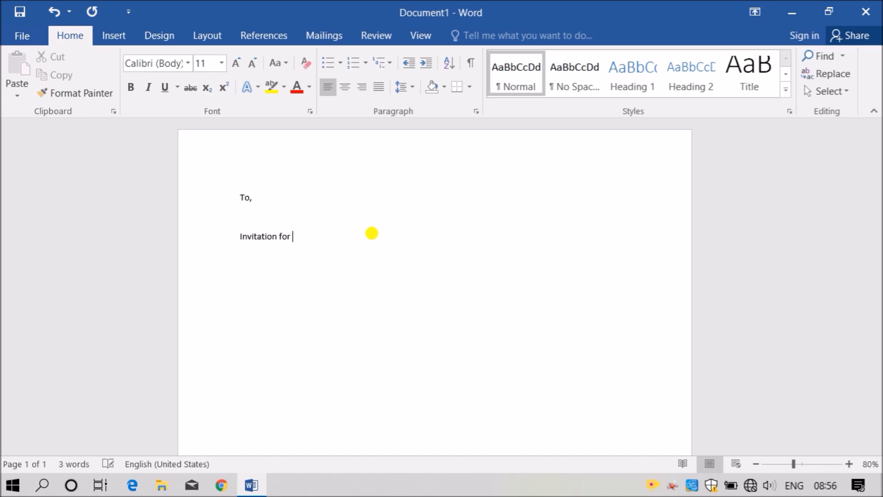
{"action": "type", "text": " birthday party."}
{"action": "key", "text": "Return"}
{"action": "type", "text": "="}
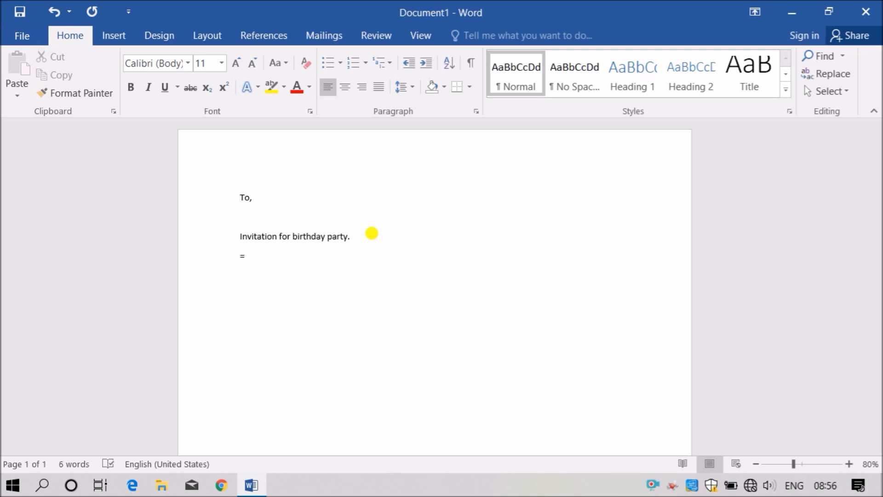
{"action": "type", "text": "rand(5,5)"}
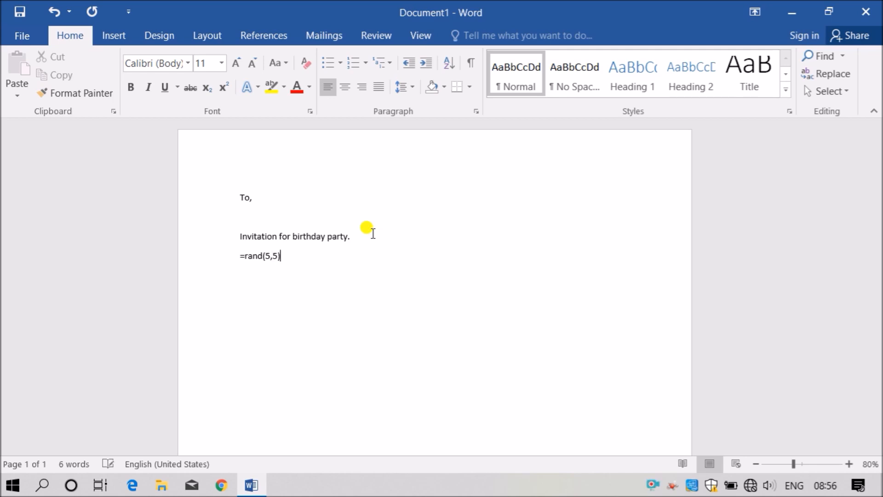
{"action": "key", "text": "Return"}
- Delete the fifth filler paragraph, add an empty paragraph at the end, and return to the To, line
{"action": "scroll", "coordinate": [372, 235], "scroll_direction": "up", "scroll_amount": 10}
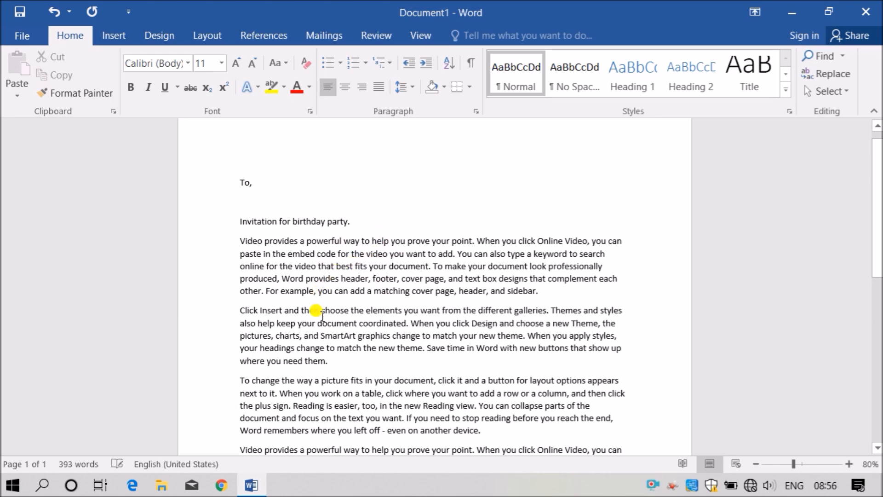
{"action": "scroll", "coordinate": [365, 296], "scroll_direction": "down", "scroll_amount": 5}
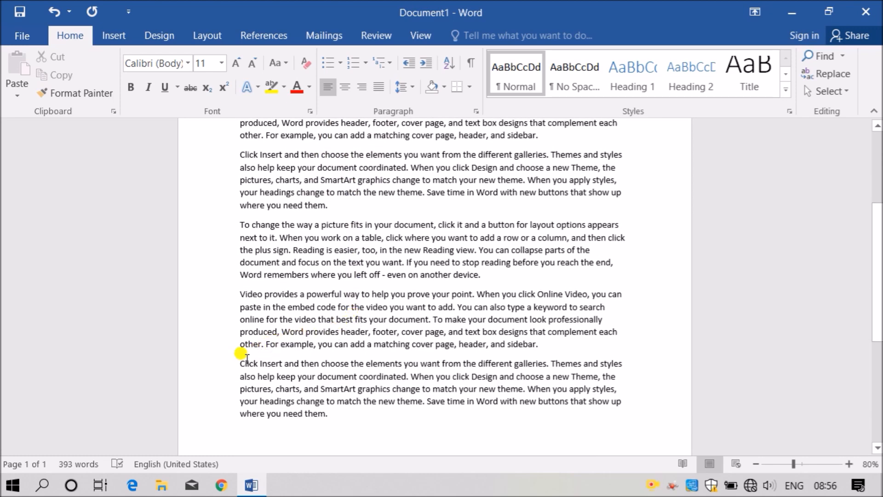
{"action": "left_click_drag", "start_coordinate": [548, 341], "coordinate": [556, 439]}
{"action": "key", "text": "Delete"}
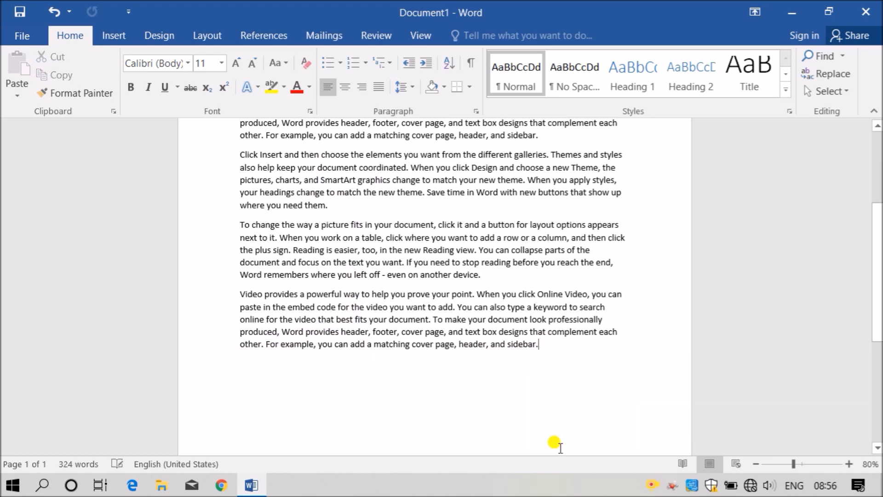
{"action": "scroll", "coordinate": [555, 442], "scroll_direction": "down", "scroll_amount": 5, "text": "ctrl"}
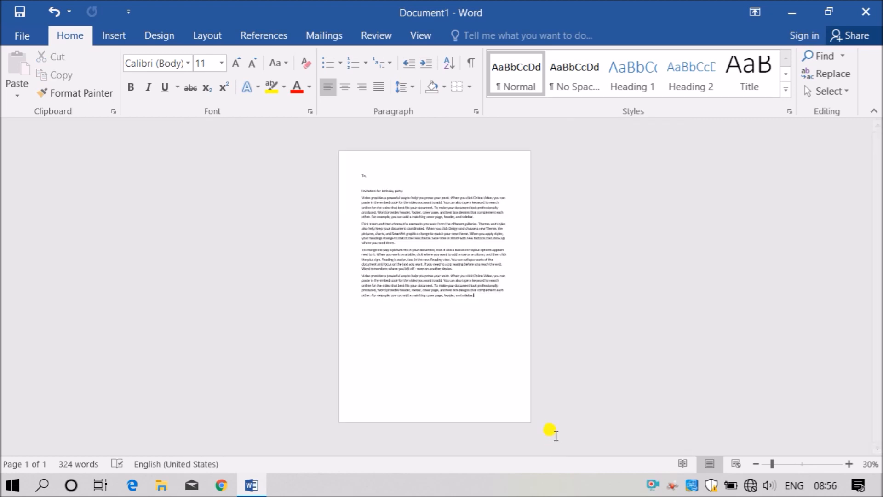
{"action": "scroll", "coordinate": [479, 285], "scroll_direction": "up", "scroll_amount": 3, "text": "ctrl"}
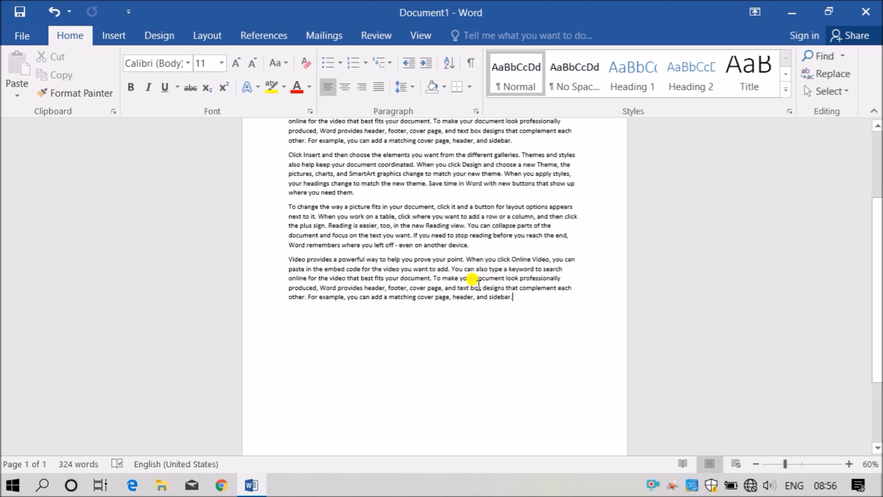
{"action": "scroll", "coordinate": [446, 276], "scroll_direction": "down", "scroll_amount": 5}
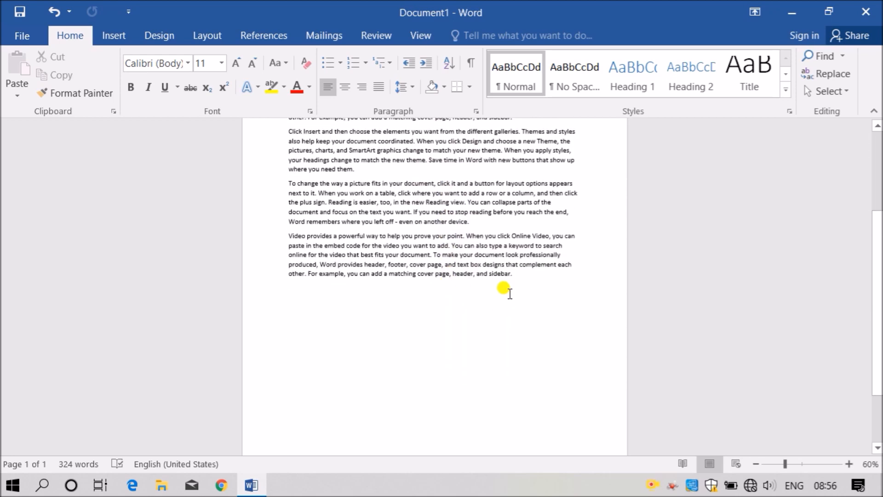
{"action": "key", "text": "Return"}
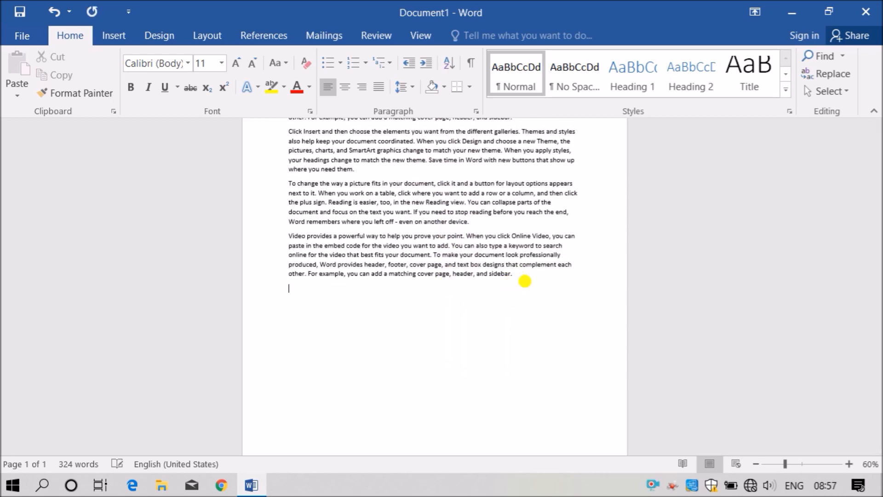
{"action": "scroll", "coordinate": [493, 297], "scroll_direction": "up", "scroll_amount": 5}
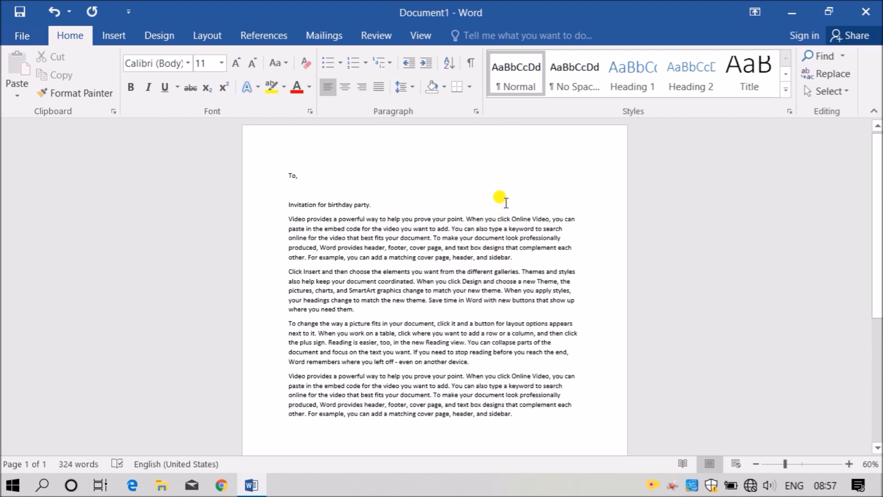
{"action": "left_click", "coordinate": [510, 178]}
- Insert a right-aligned line above To, with 'From' and the sender's name
{"action": "key", "text": "Home"}
{"action": "key", "text": "Return"}
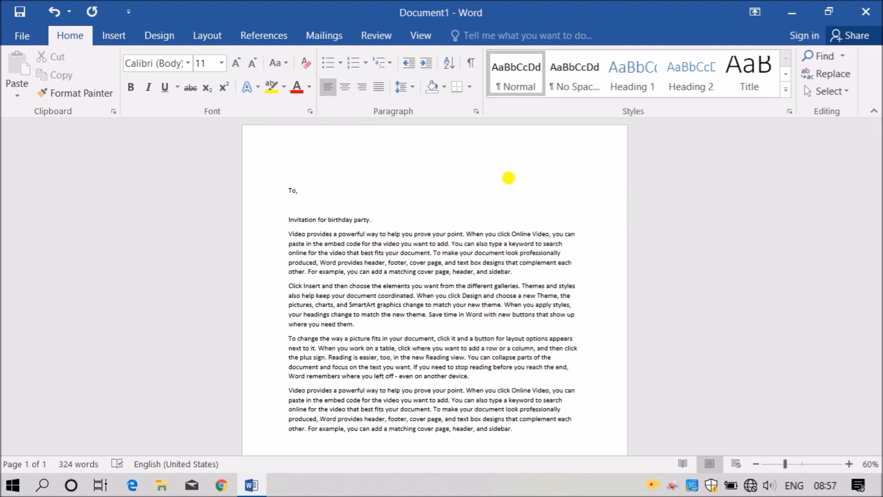
{"action": "double_click", "coordinate": [508, 177]}
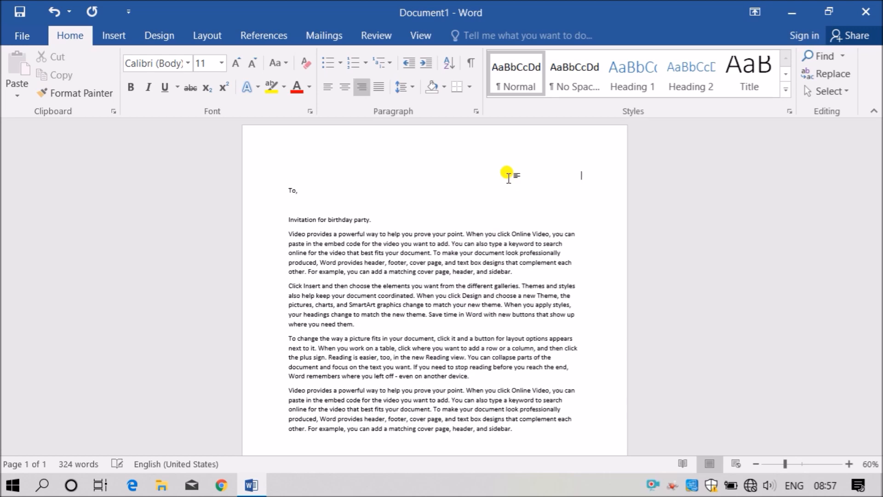
{"action": "type", "text": "From"}
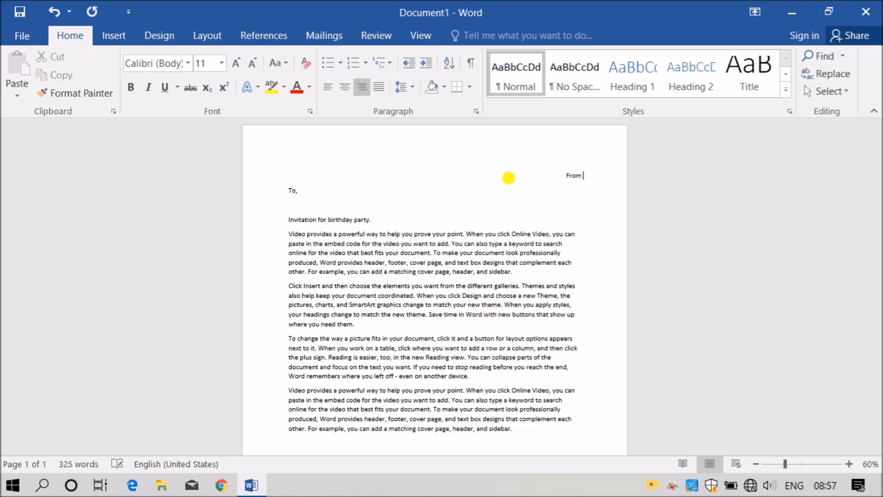
{"action": "scroll", "coordinate": [561, 211], "scroll_direction": "up", "scroll_amount": 4}
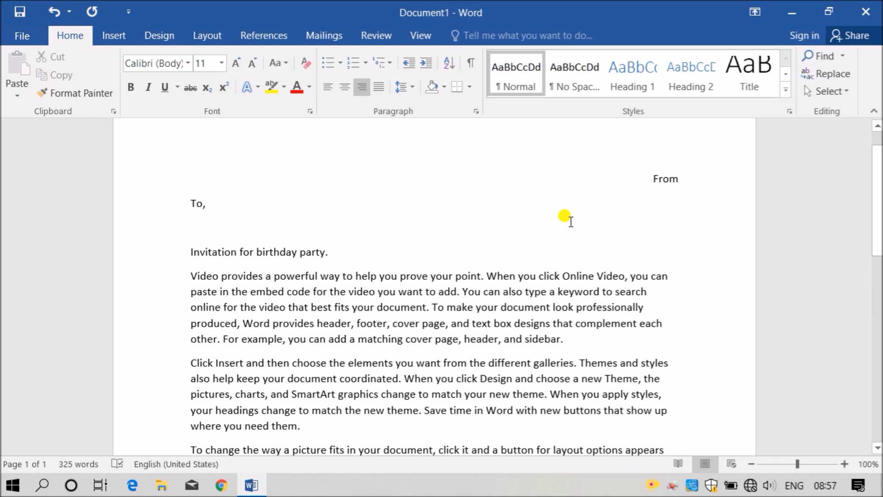
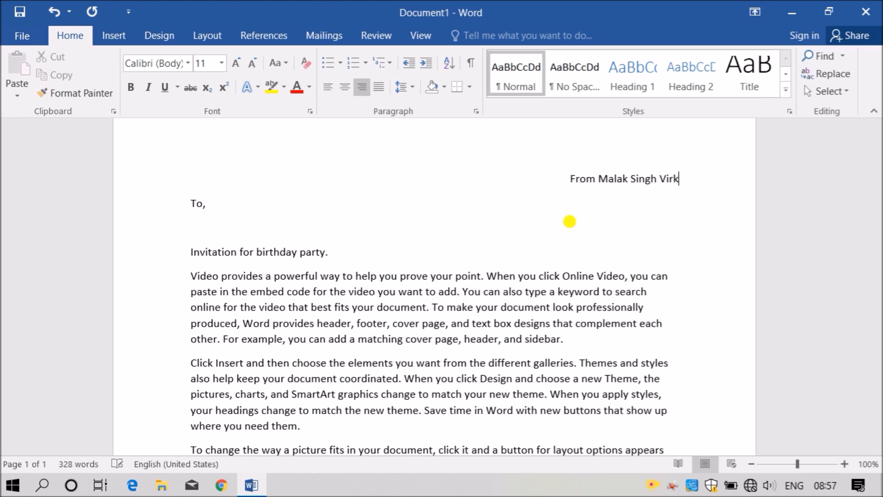
{"action": "key", "text": "Return"}
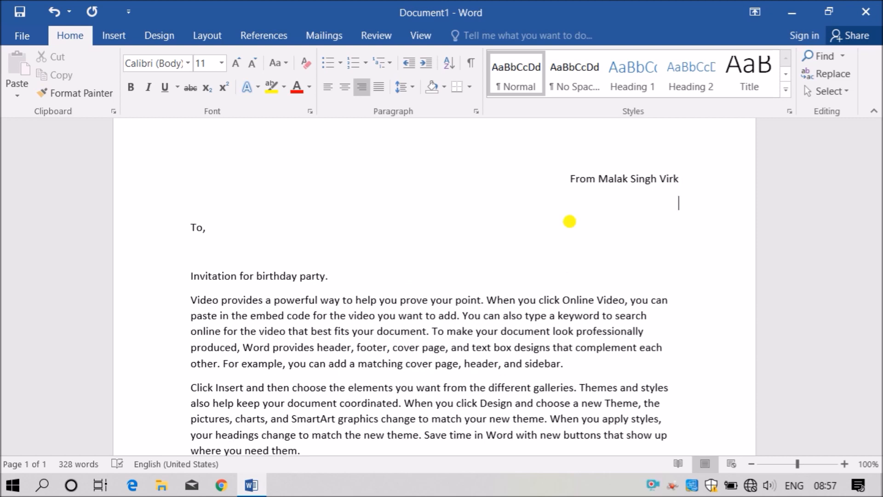
- Add the sender's street address with the city, and 'India' on the next line
{"action": "type", "text": "xy"}
{"action": "key", "text": "BackSpace"}
{"action": "key", "text": "BackSpace"}
{"action": "type", "text": "#101, xxy,"}
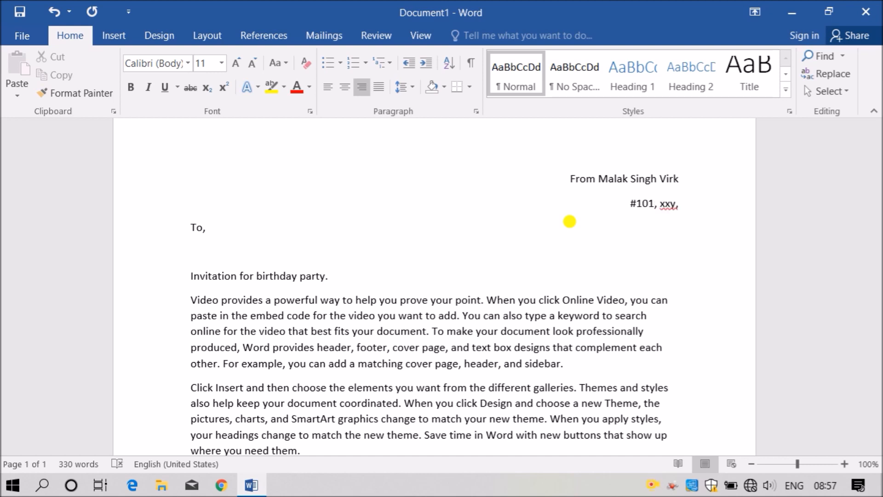
{"action": "type", "text": " abc Na"}
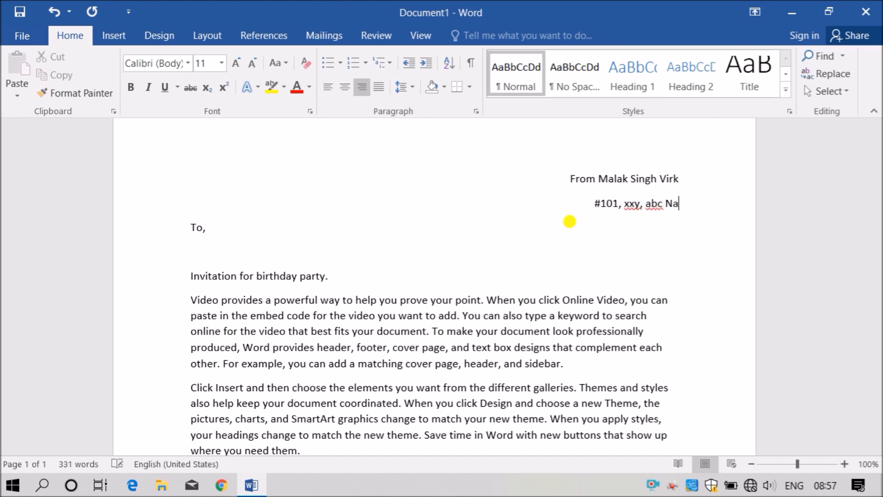
{"action": "type", "text": "gar , "}
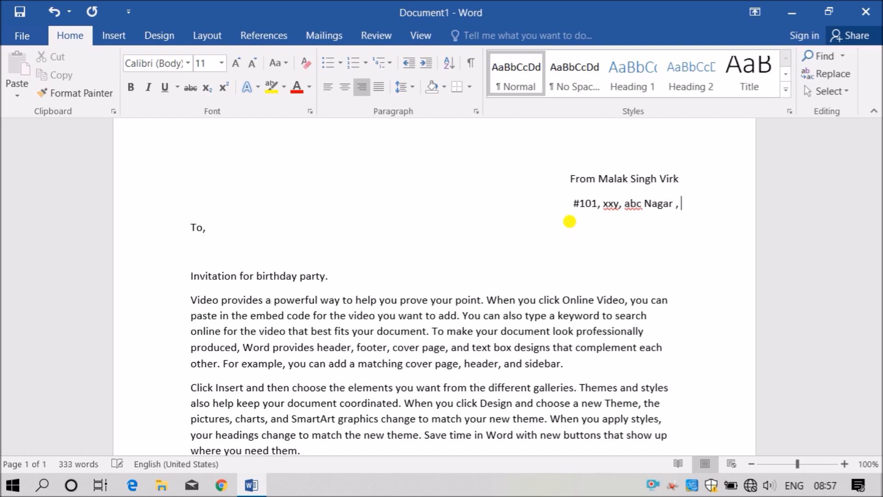
{"action": "type", "text": "Delhi"}
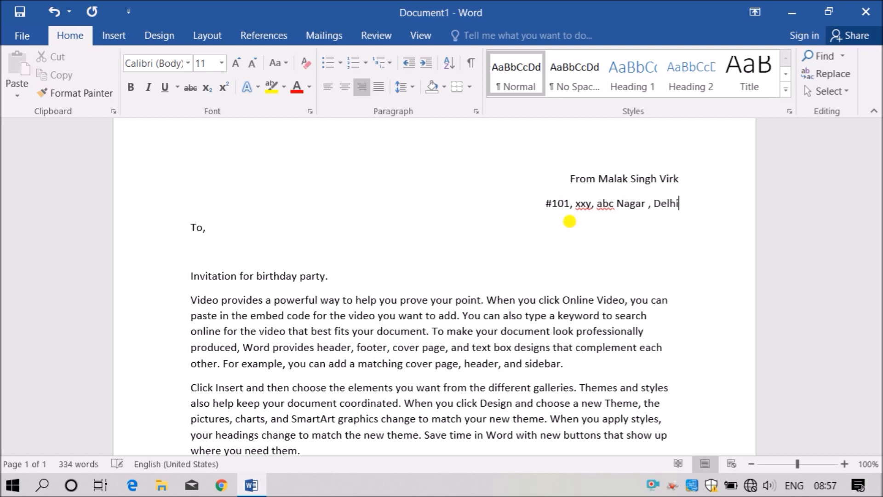
{"action": "key", "text": "Return"}
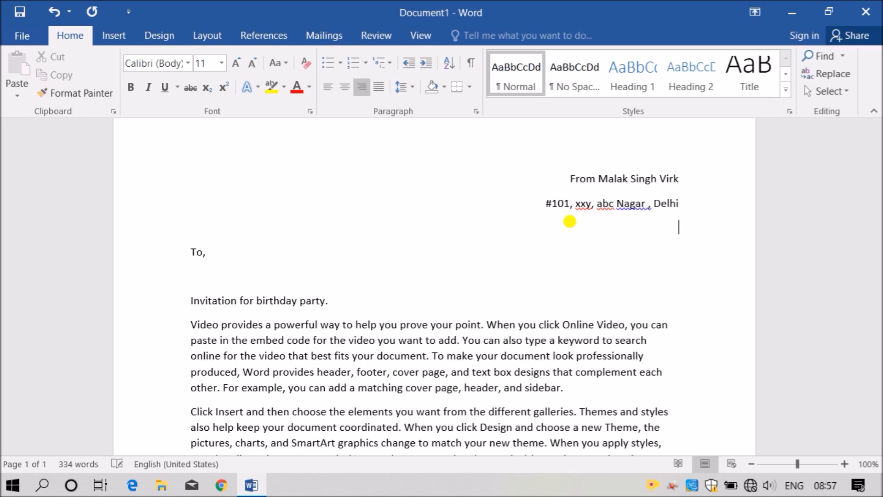
{"action": "type", "text": "India"}
- Move the city to its own line with postal code (101010) and drop the street line's trailing comma
{"action": "key", "text": "Home"}
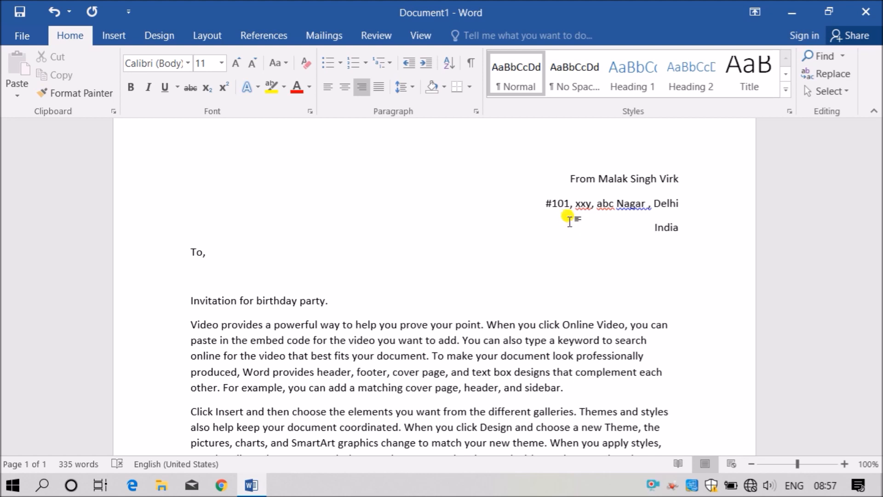
{"action": "key", "text": "Up"}
{"action": "key", "text": "Return"}
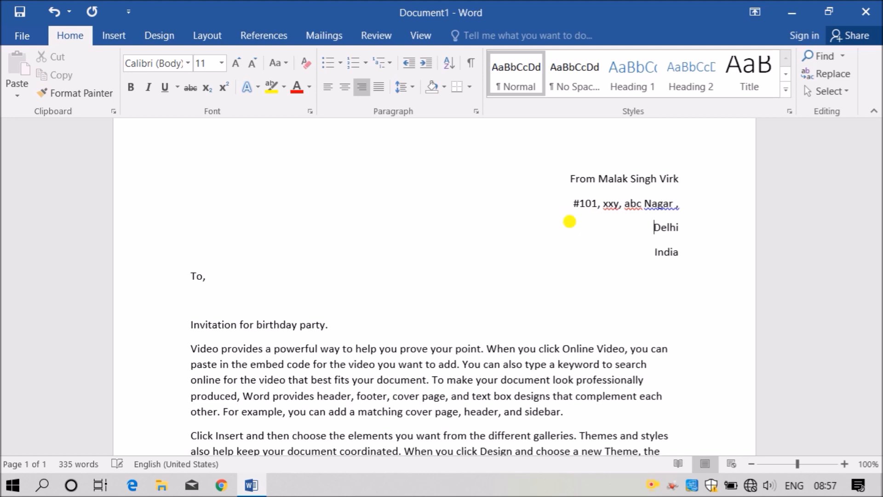
{"action": "key", "text": "End"}
{"action": "type", "text": "(101)010"}
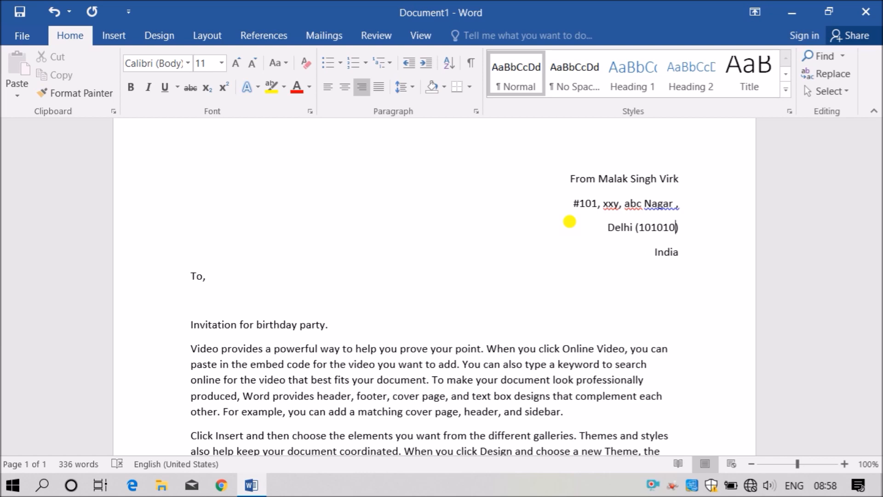
{"action": "left_click", "coordinate": [685, 206]}
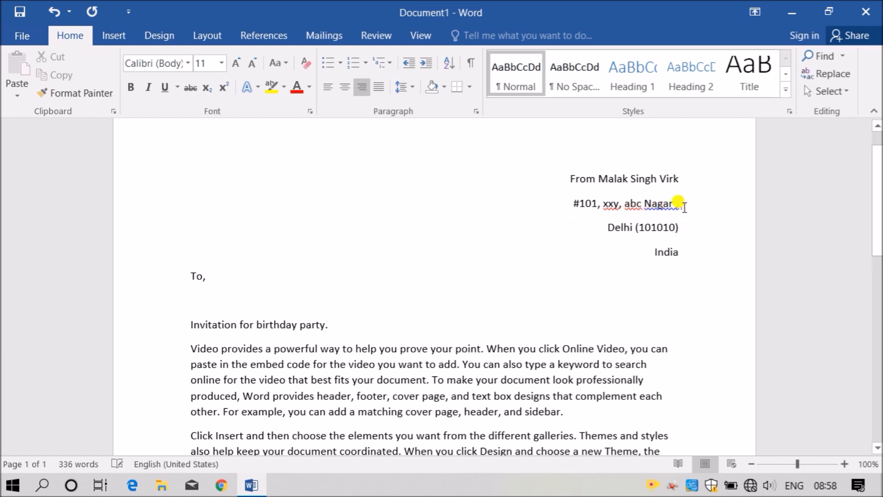
{"action": "key", "text": "BackSpace"}
{"action": "key", "text": "BackSpace"}
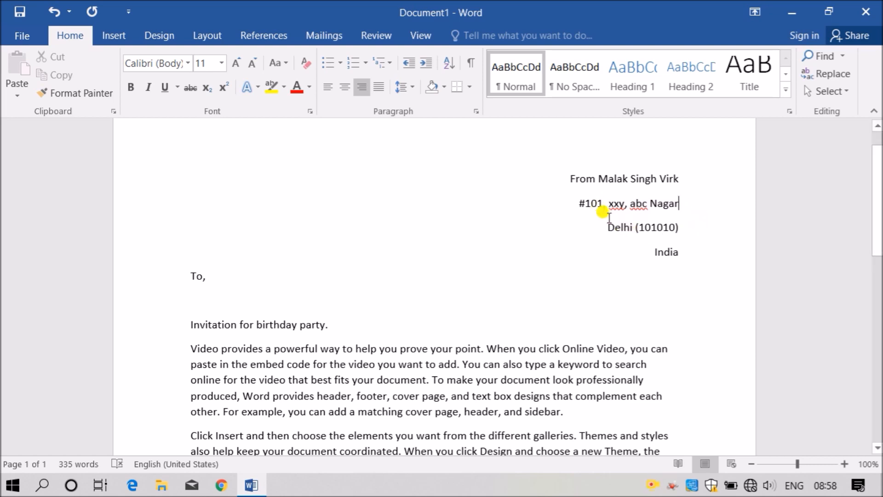
{"action": "left_click", "coordinate": [256, 291]}
{"action": "left_click", "coordinate": [246, 302]}
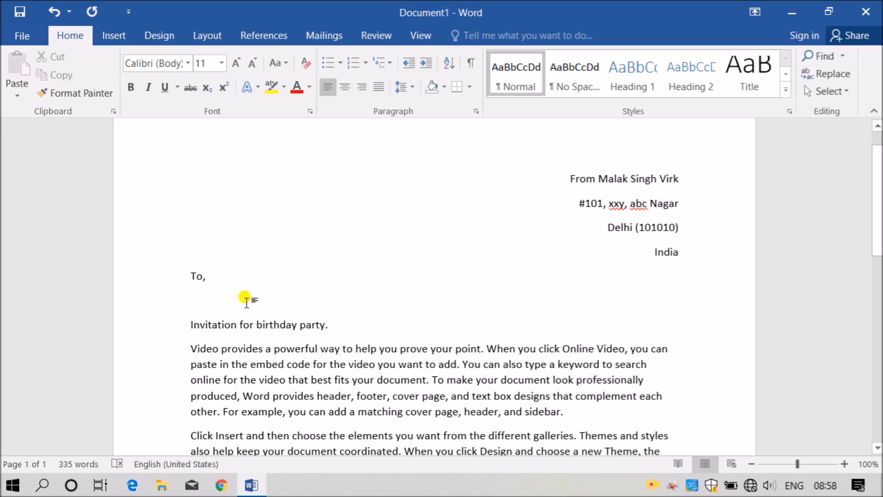
{"action": "scroll", "coordinate": [479, 355], "scroll_direction": "down", "scroll_amount": 1}
{"action": "scroll", "coordinate": [476, 354], "scroll_direction": "down", "scroll_amount": 7}
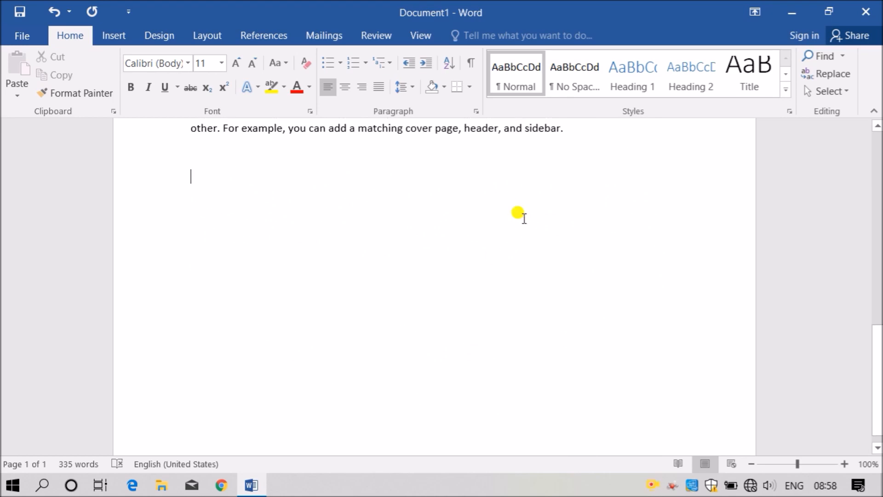
{"action": "scroll", "coordinate": [529, 225], "scroll_direction": "up", "scroll_amount": 7}
{"action": "scroll", "coordinate": [529, 230], "scroll_direction": "up", "scroll_amount": 3}
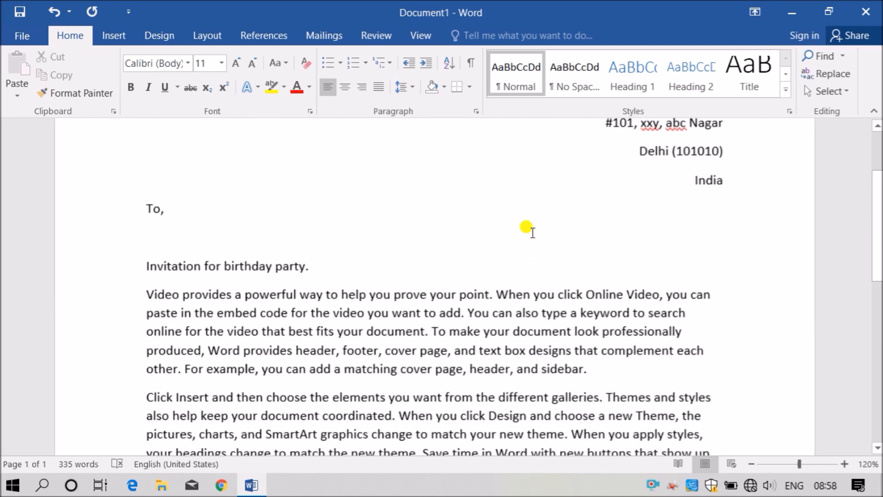
{"action": "scroll", "coordinate": [533, 232], "scroll_direction": "down", "scroll_amount": 4, "text": "ctrl"}
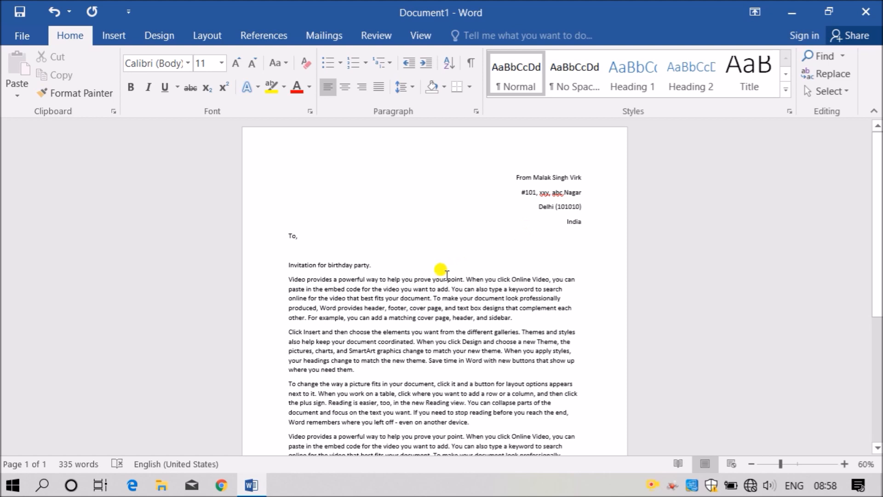
{"action": "left_click", "coordinate": [369, 254]}
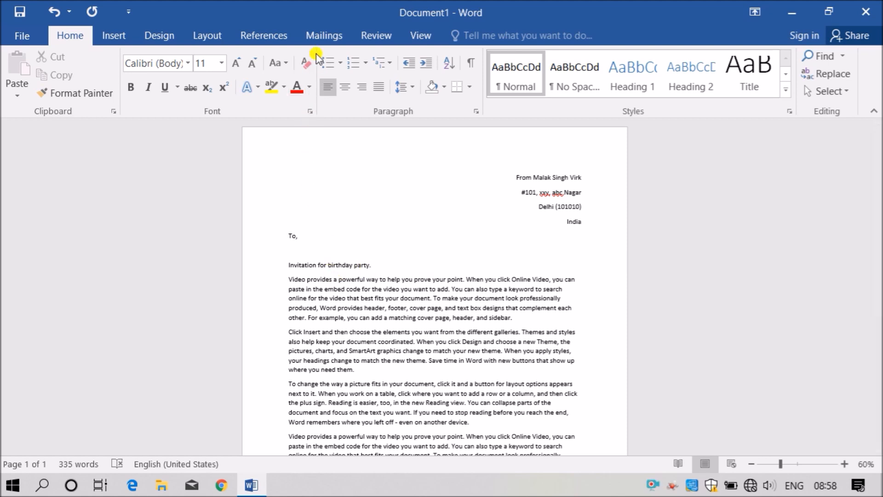
- Launch the Step-by-Step Mail Merge Wizard from Mailings, keeping Letters as the document type
{"action": "left_click", "coordinate": [324, 36]}
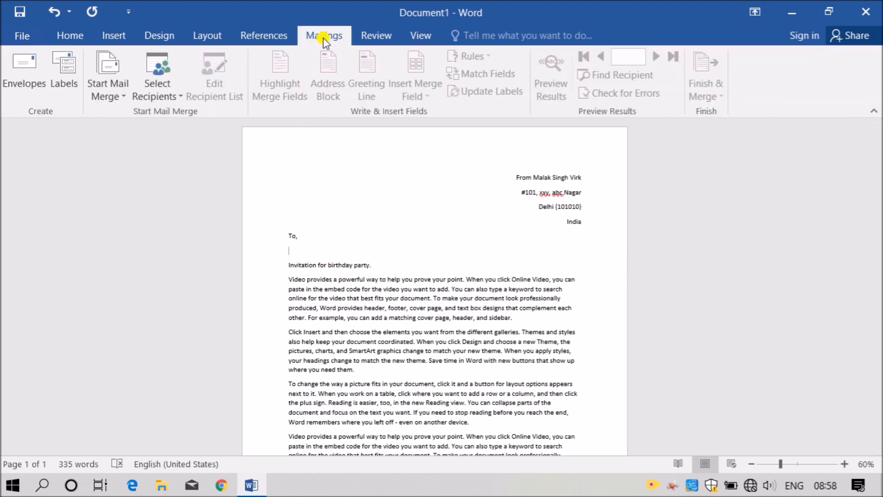
{"action": "left_click", "coordinate": [123, 84]}
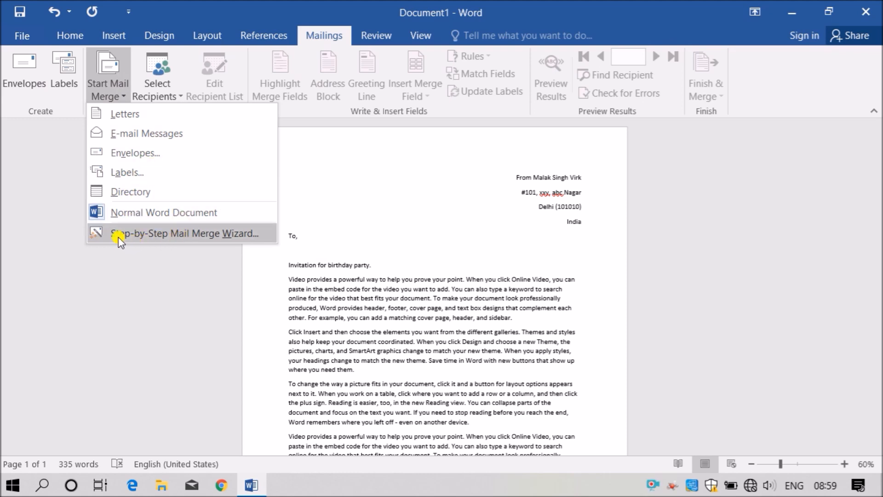
{"action": "left_click", "coordinate": [234, 236]}
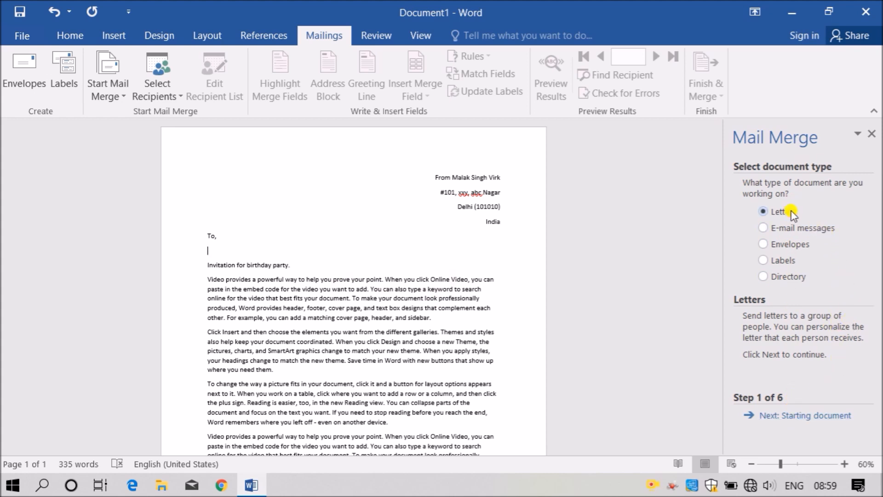
- Advance to step 2 and, after trying the other options, choose 'Use the current document'
{"action": "left_click", "coordinate": [800, 417]}
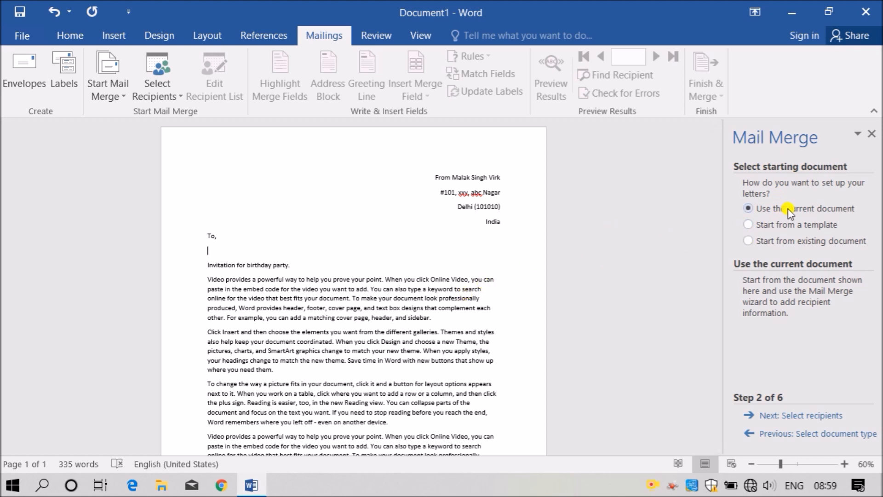
{"action": "left_click", "coordinate": [821, 227]}
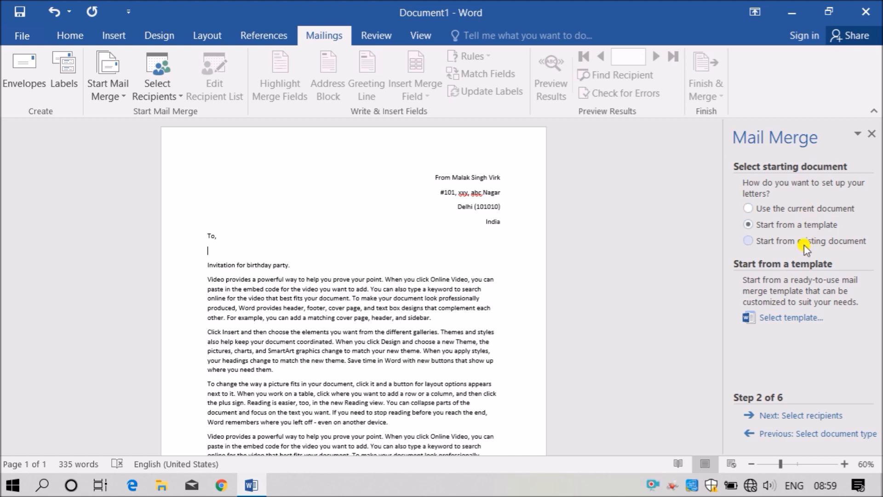
{"action": "left_click", "coordinate": [830, 244]}
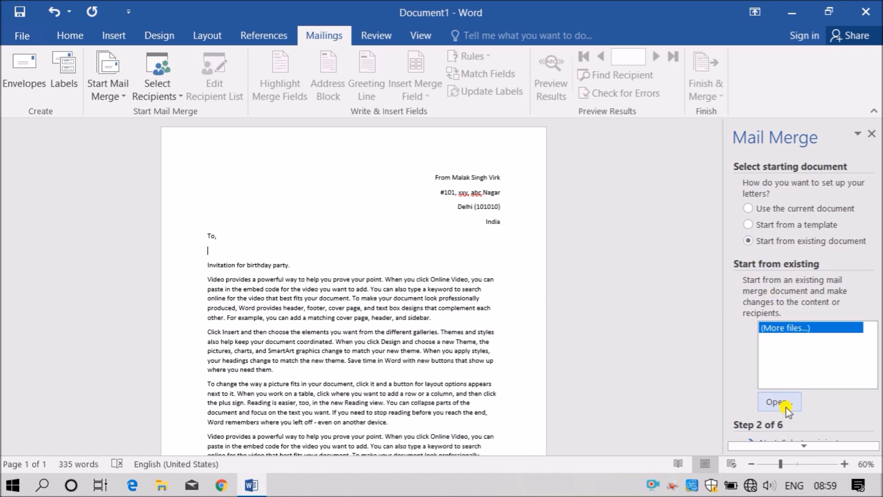
{"action": "left_click", "coordinate": [787, 211]}
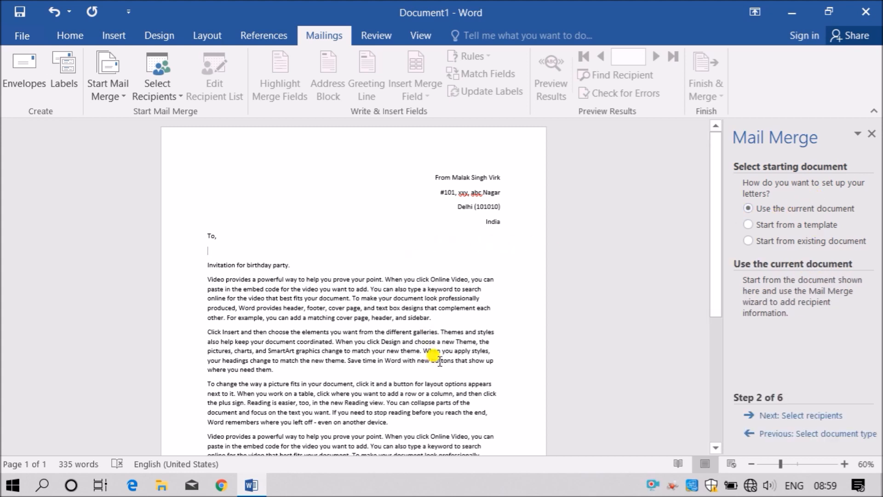
{"action": "left_click", "coordinate": [791, 226]}
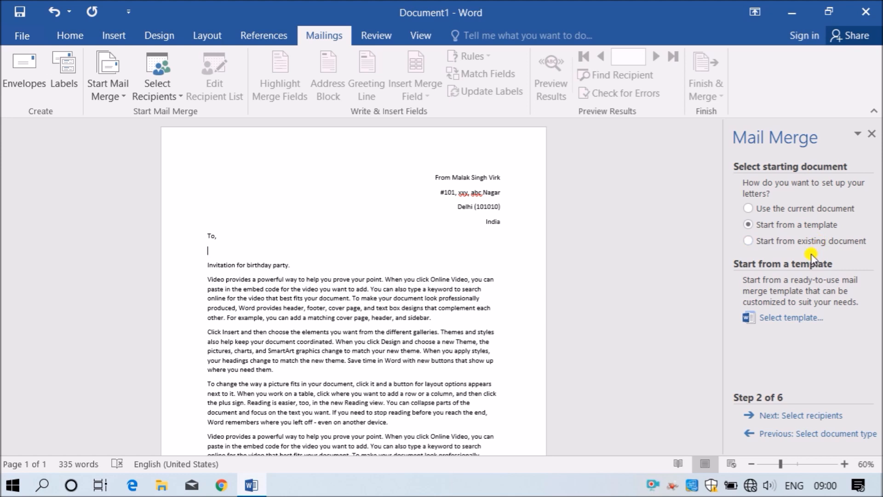
{"action": "left_click", "coordinate": [798, 210]}
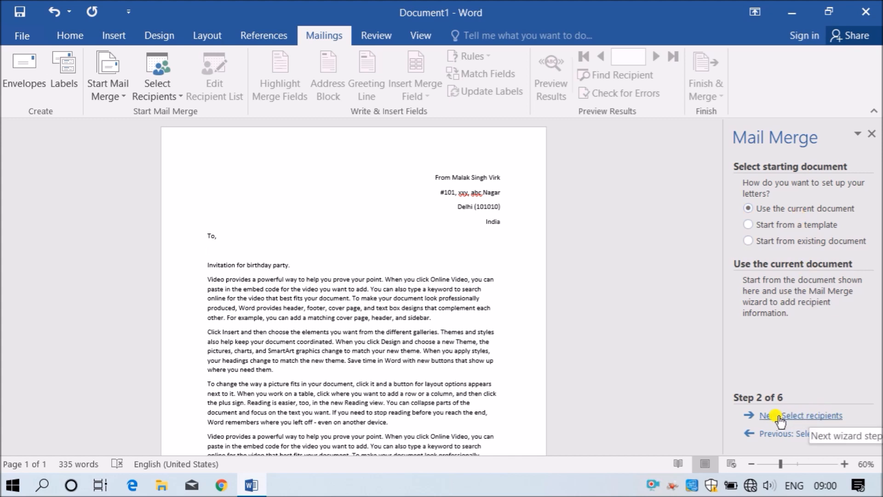
- Go to step 3, Select recipients, and put the cursor back on the empty line under To,
{"action": "left_click", "coordinate": [812, 417]}
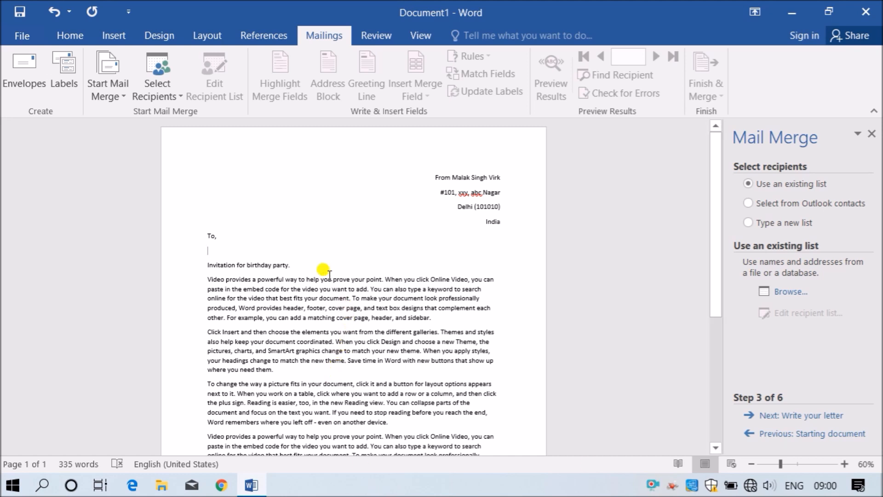
{"action": "left_click_drag", "start_coordinate": [299, 232], "coordinate": [324, 366]}
{"action": "left_click", "coordinate": [357, 384]}
{"action": "left_click", "coordinate": [366, 374]}
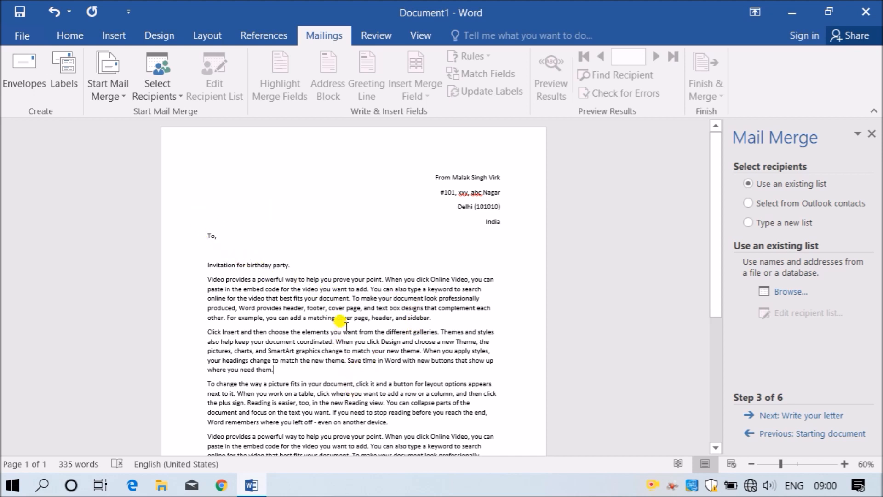
{"action": "left_click", "coordinate": [239, 249]}
- Zoom the page to 90% and select 'Type a new list' as the recipient source
{"action": "scroll", "coordinate": [310, 248], "scroll_direction": "up", "scroll_amount": 3, "text": "ctrl"}
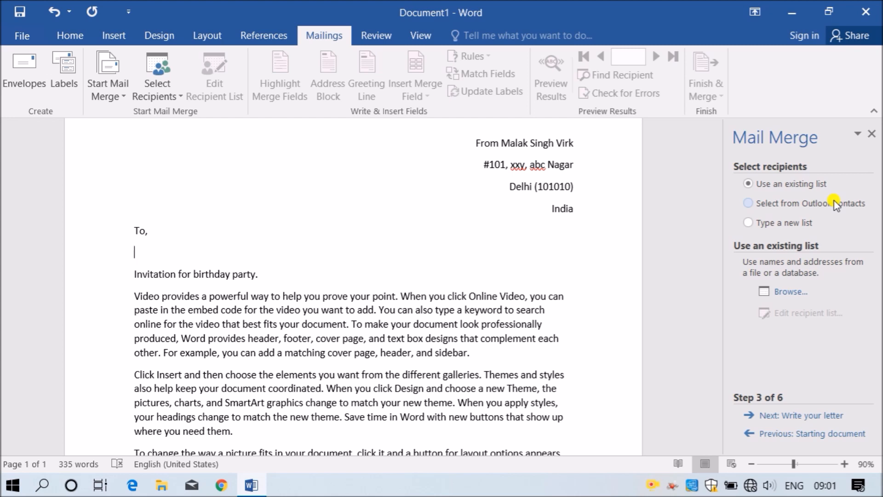
{"action": "left_click", "coordinate": [794, 221]}
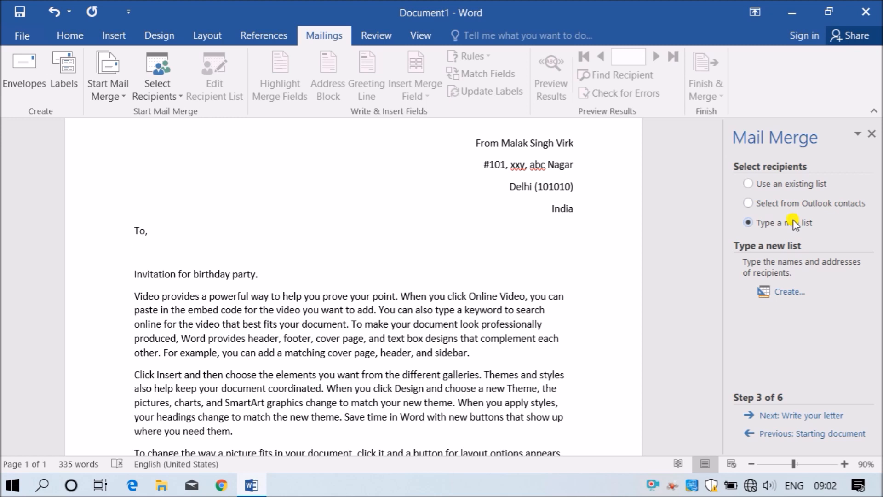
- Open a New Address List with Create..., review its columns, and bring up Customize Columns
{"action": "left_click", "coordinate": [790, 293]}
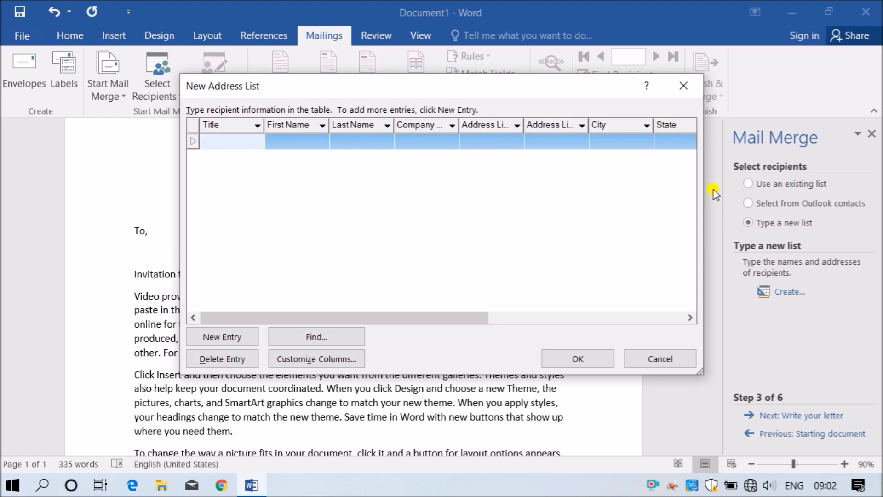
{"action": "left_click_drag", "start_coordinate": [471, 316], "coordinate": [400, 311]}
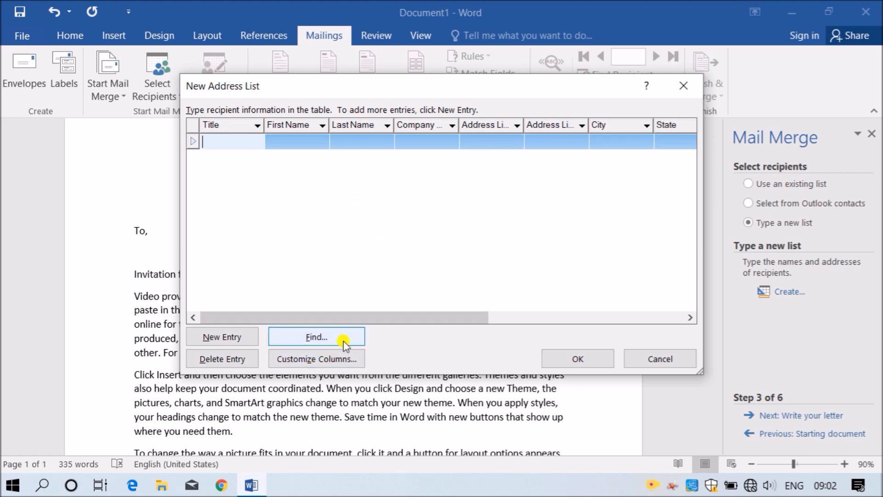
{"action": "left_click", "coordinate": [341, 358]}
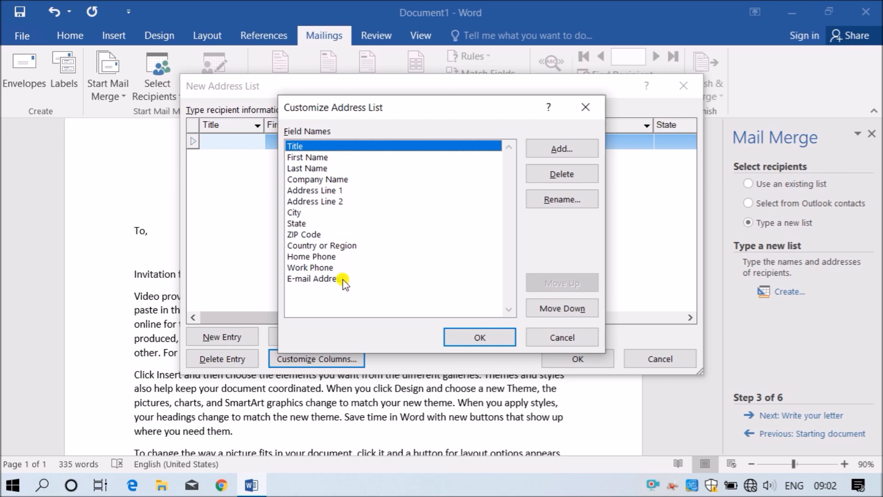
- Remove the E-mail Address, Home Phone and State fields from the address list
{"action": "left_click", "coordinate": [307, 279]}
{"action": "left_click", "coordinate": [555, 174]}
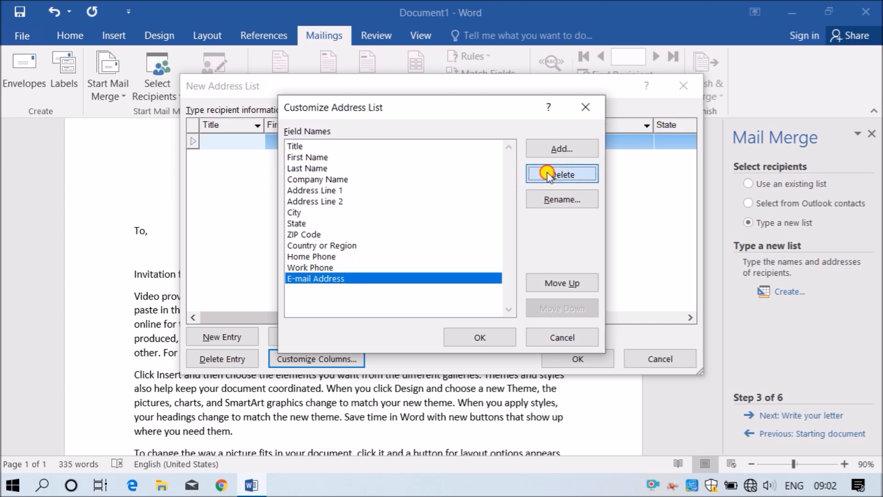
{"action": "left_click", "coordinate": [420, 287]}
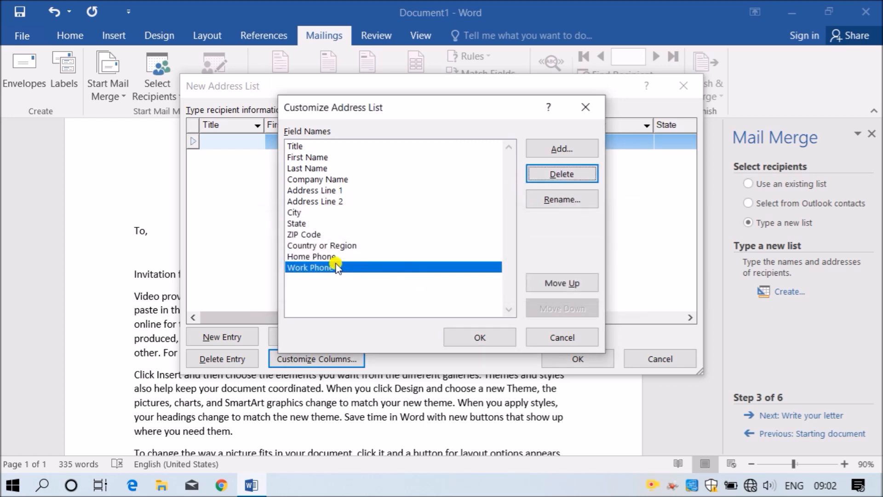
{"action": "left_click", "coordinate": [317, 256]}
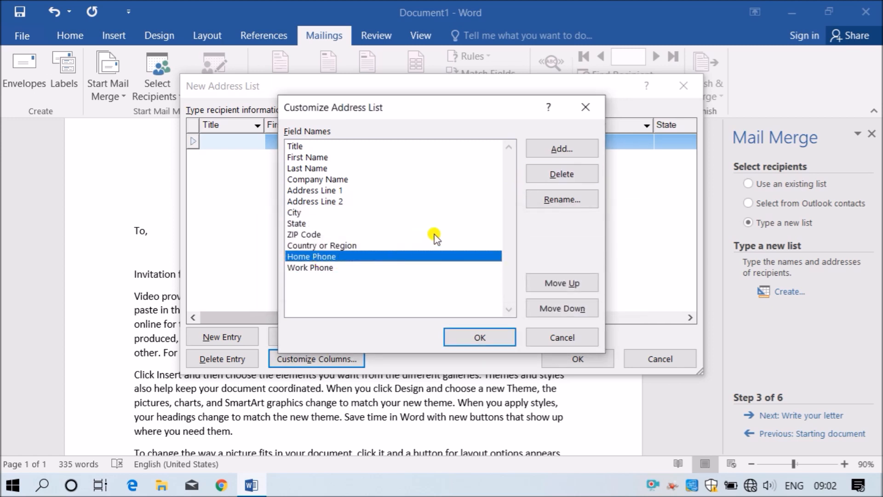
{"action": "left_click", "coordinate": [545, 171]}
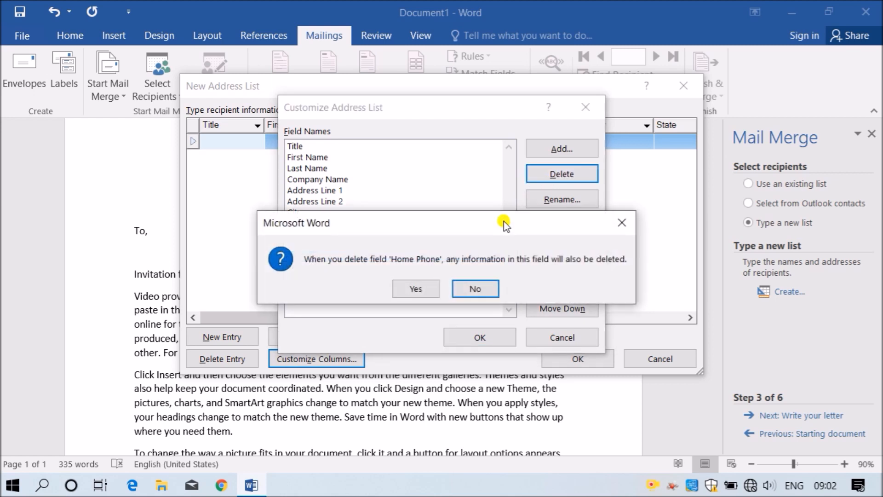
{"action": "left_click", "coordinate": [415, 289]}
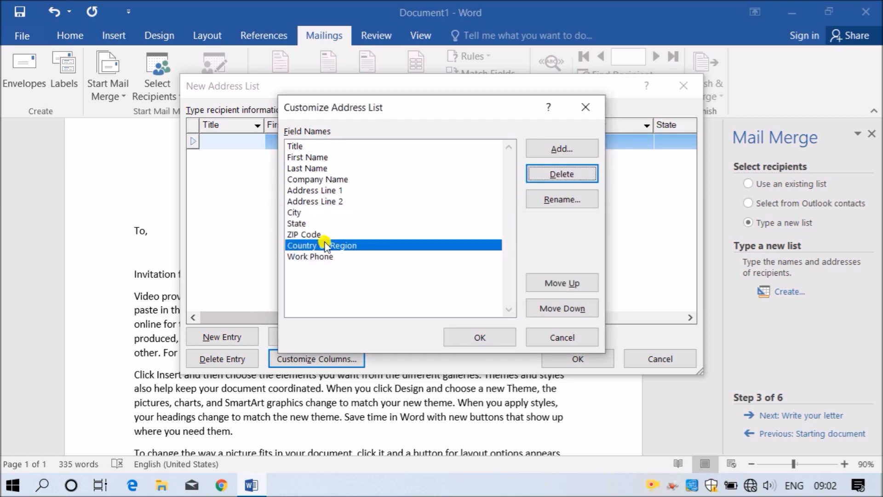
{"action": "left_click", "coordinate": [305, 224]}
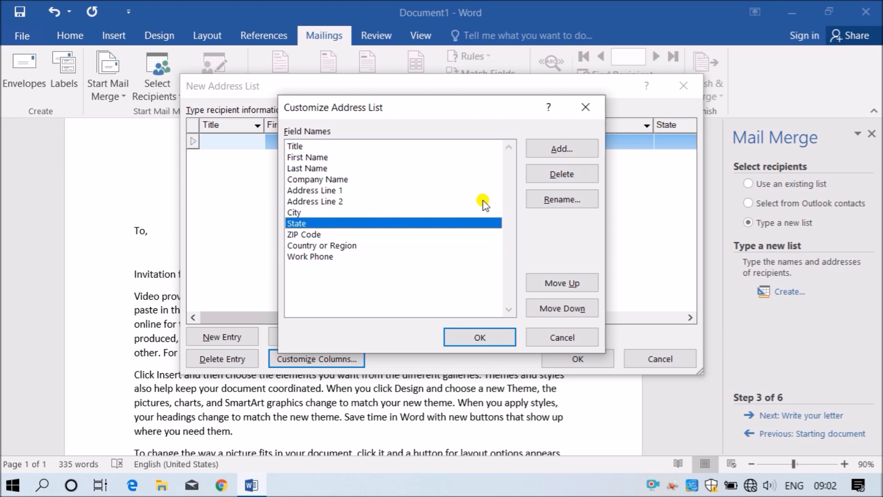
{"action": "left_click", "coordinate": [537, 173]}
{"action": "left_click", "coordinate": [435, 289]}
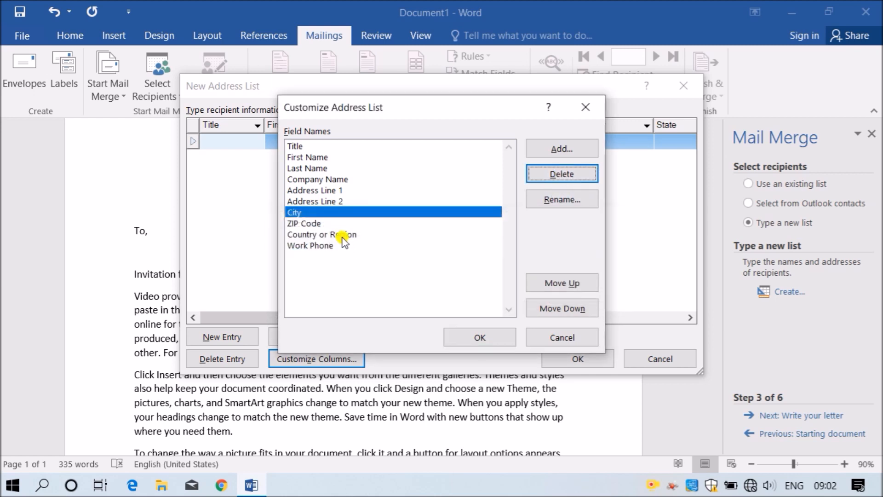
- Remove the Address Line 2, Company Name and Title fields as well
{"action": "left_click", "coordinate": [323, 201]}
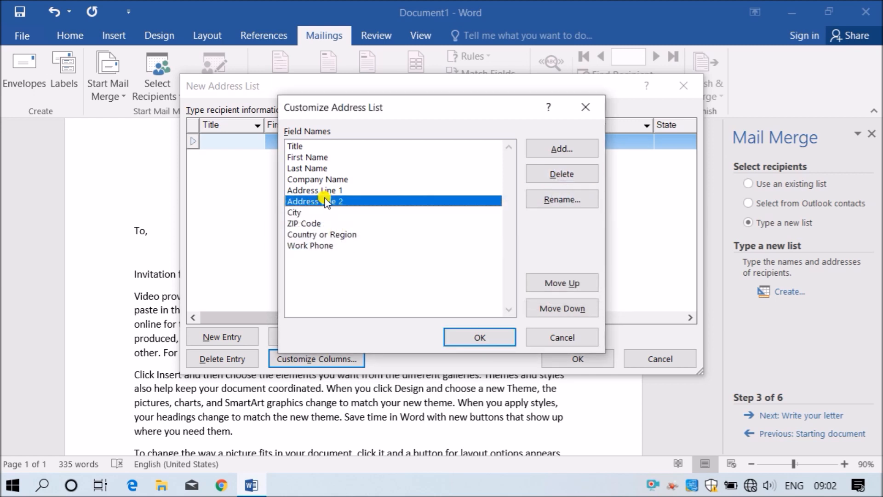
{"action": "left_click", "coordinate": [535, 174]}
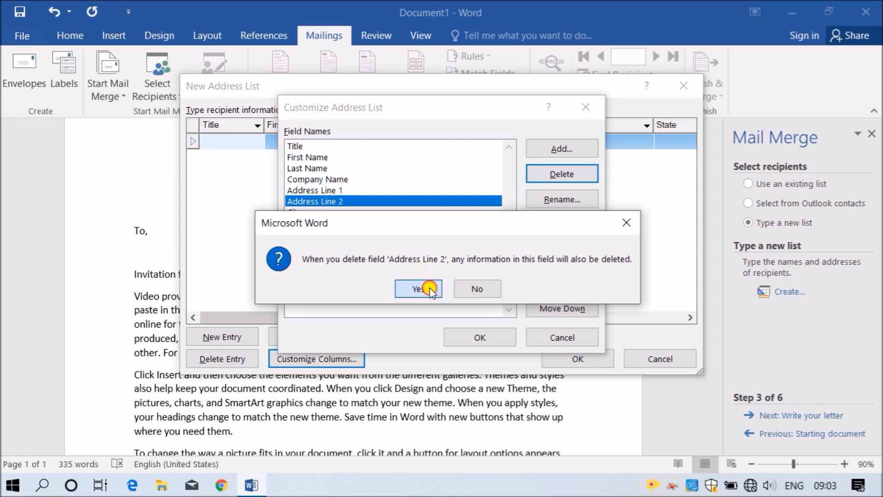
{"action": "left_click", "coordinate": [418, 289]}
{"action": "left_click", "coordinate": [319, 180]}
{"action": "left_click", "coordinate": [565, 175]}
{"action": "left_click", "coordinate": [418, 288]}
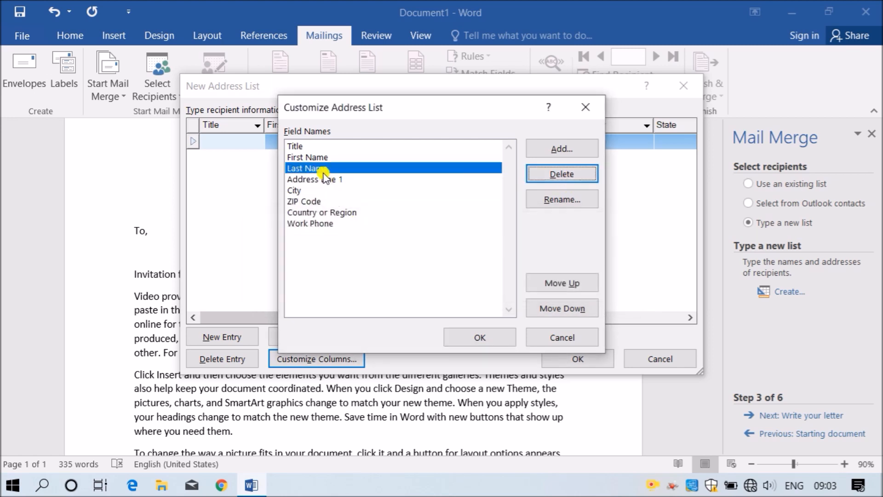
{"action": "left_click", "coordinate": [329, 146]}
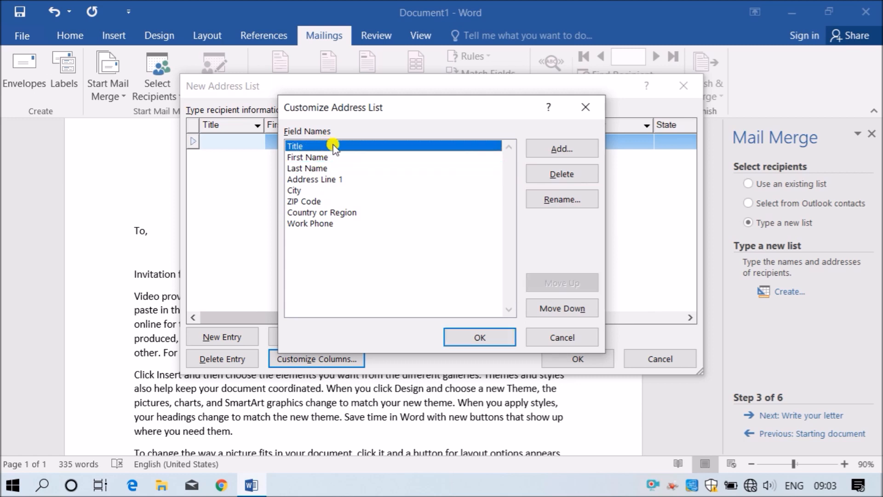
{"action": "left_click", "coordinate": [556, 181]}
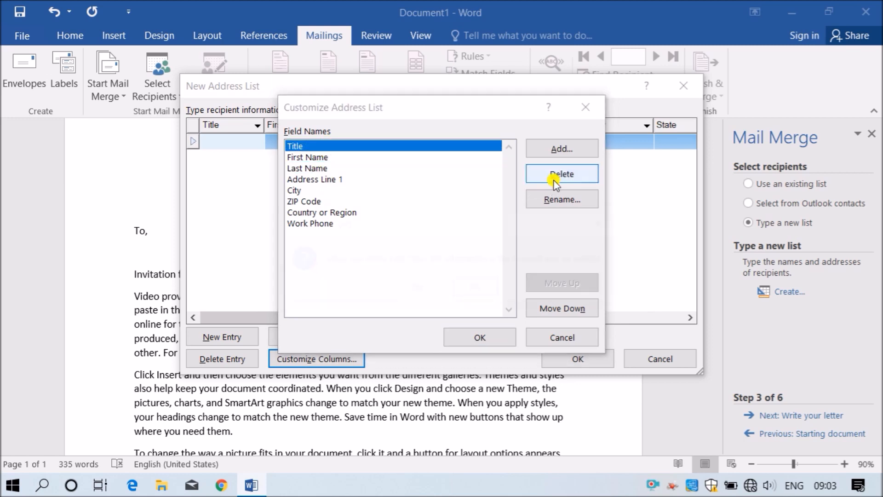
{"action": "left_click", "coordinate": [420, 288]}
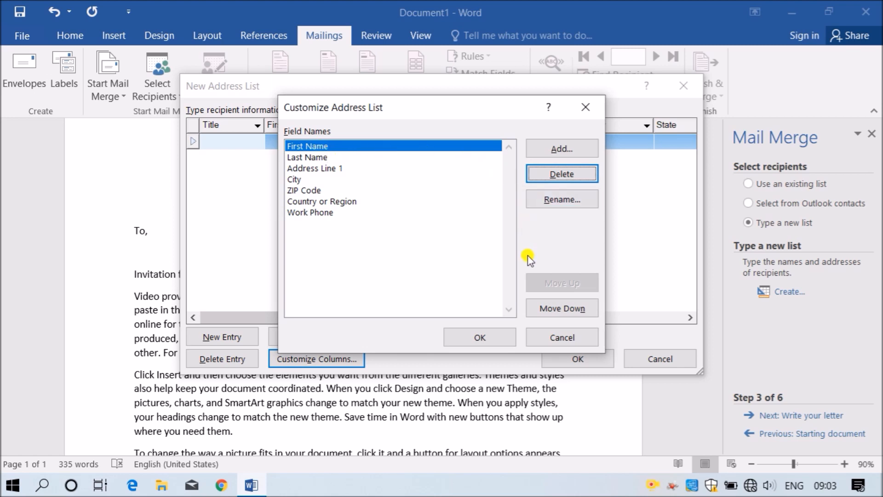
- Move First Name down the list and back up so it stays at the top
{"action": "left_click", "coordinate": [566, 310]}
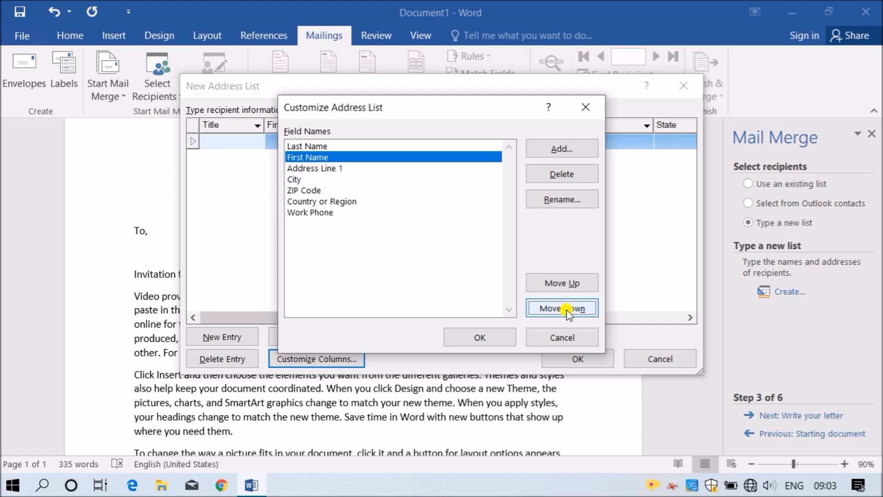
{"action": "left_click", "coordinate": [568, 310]}
{"action": "left_click", "coordinate": [567, 310]}
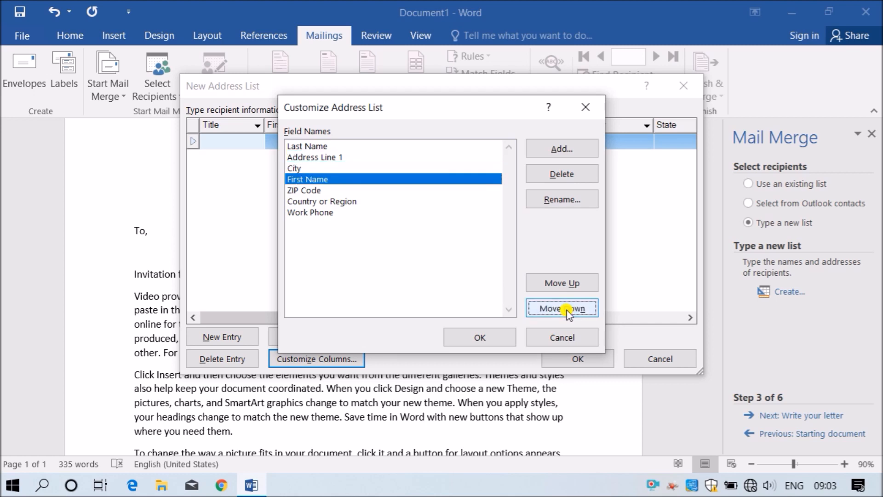
{"action": "left_click", "coordinate": [570, 284]}
{"action": "left_click", "coordinate": [571, 284]}
{"action": "left_click", "coordinate": [571, 284]}
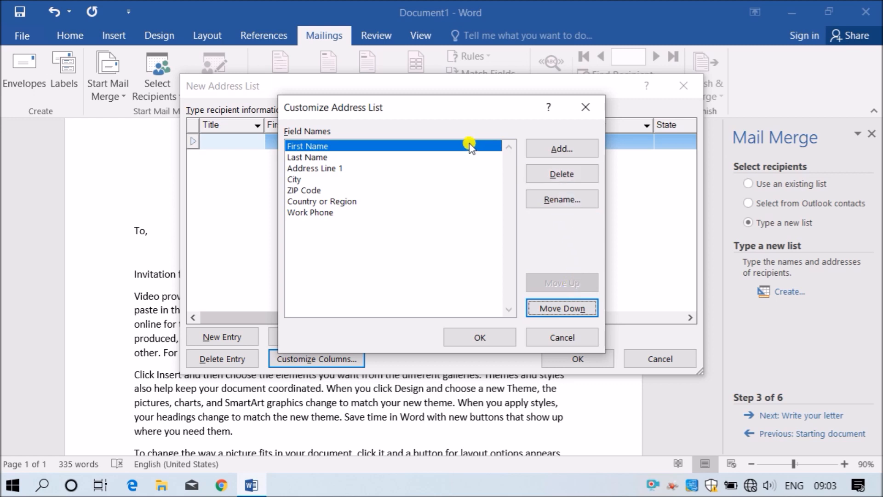
- Apply the trimmed fields, then enter the first recipient's first name, last name and street address
{"action": "left_click", "coordinate": [480, 337]}
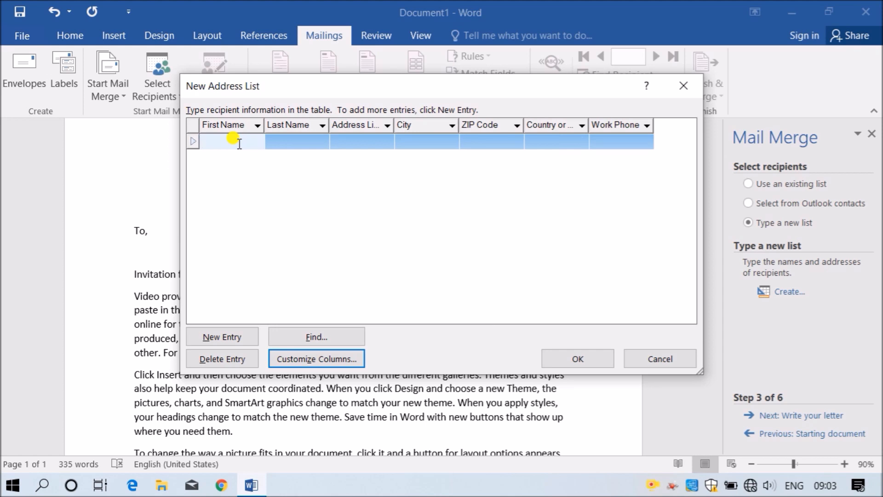
{"action": "key", "text": "Tab"}
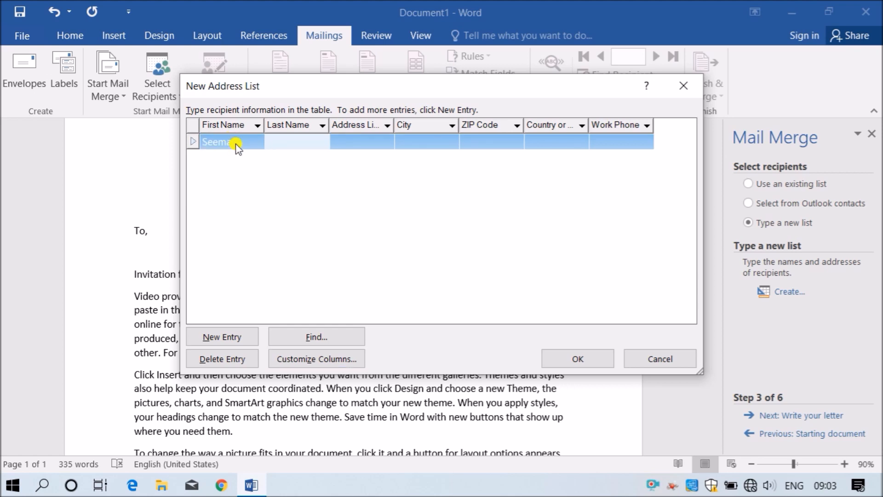
{"action": "key", "text": "Tab"}
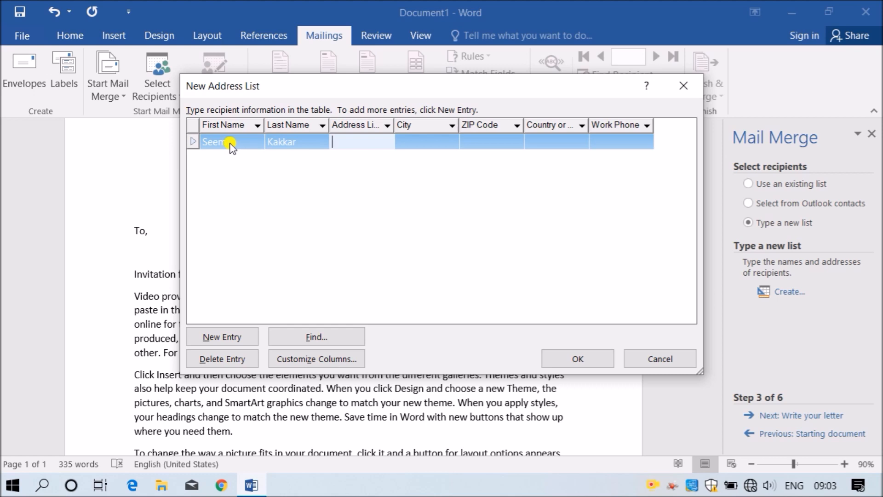
{"action": "type", "text": "#"}
{"action": "type", "text": "23"}
{"action": "type", "text": ", "}
{"action": "type", "text": "XYZ"}
{"action": "type", "text": " Colony"}
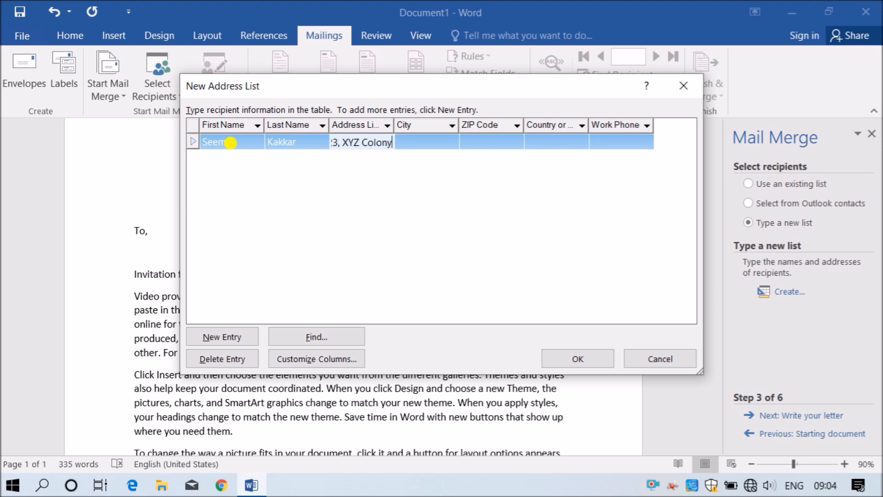
{"action": "key", "text": "Tab"}
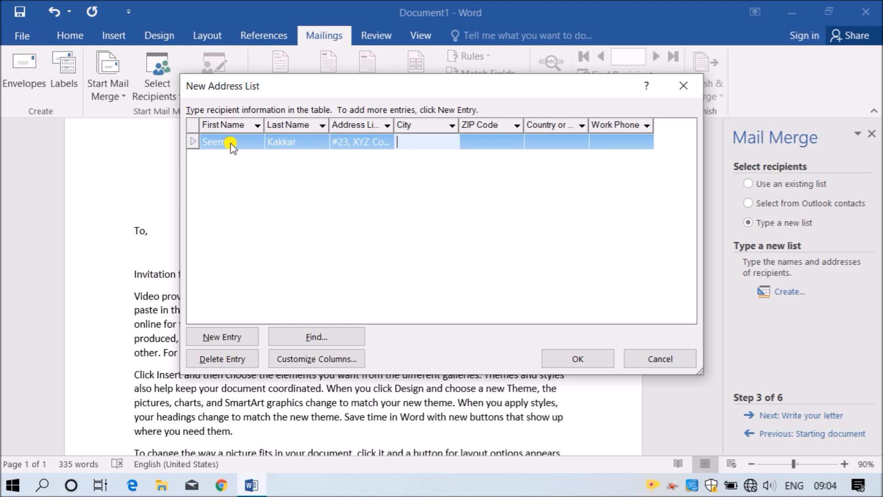
- Complete the first recipient with city Pune, ZIP code, country India and work phone
{"action": "key", "text": "Tab"}
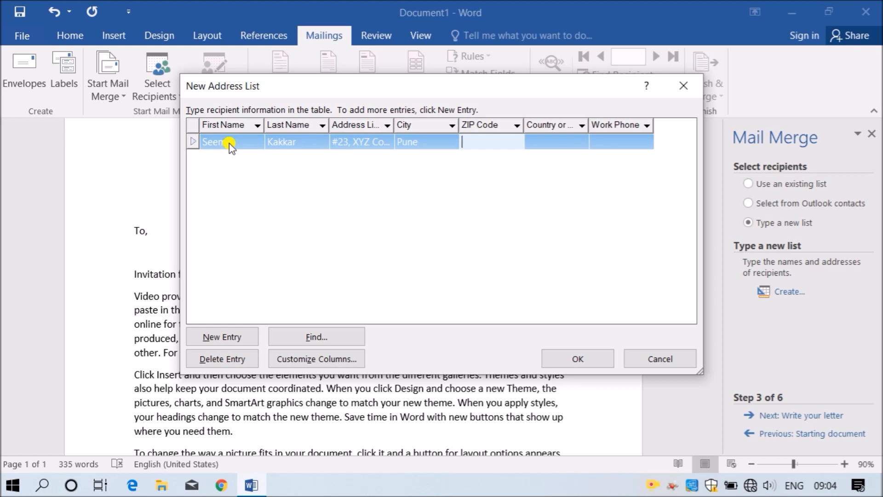
{"action": "key", "text": "shift+Tab"}
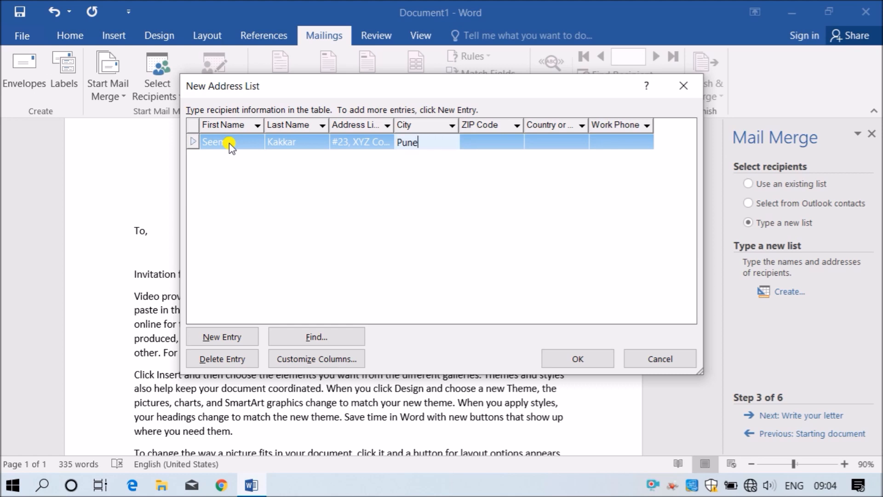
{"action": "key", "text": "Tab"}
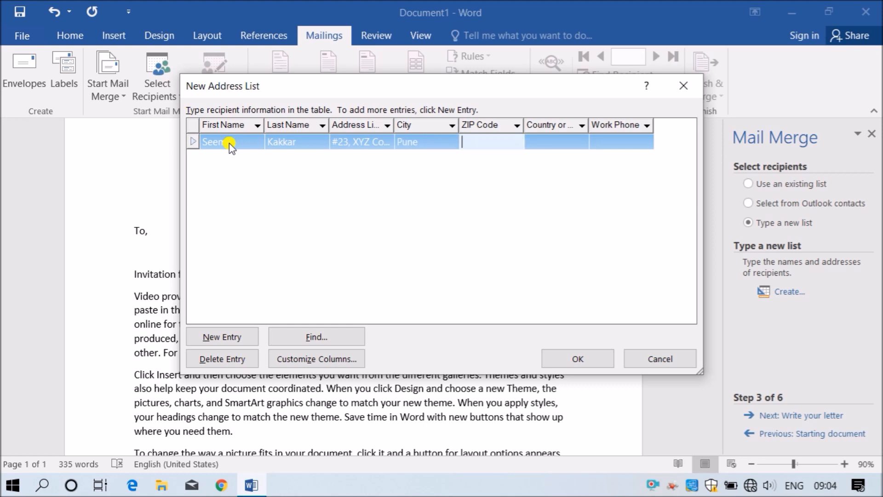
{"action": "key", "text": "Tab"}
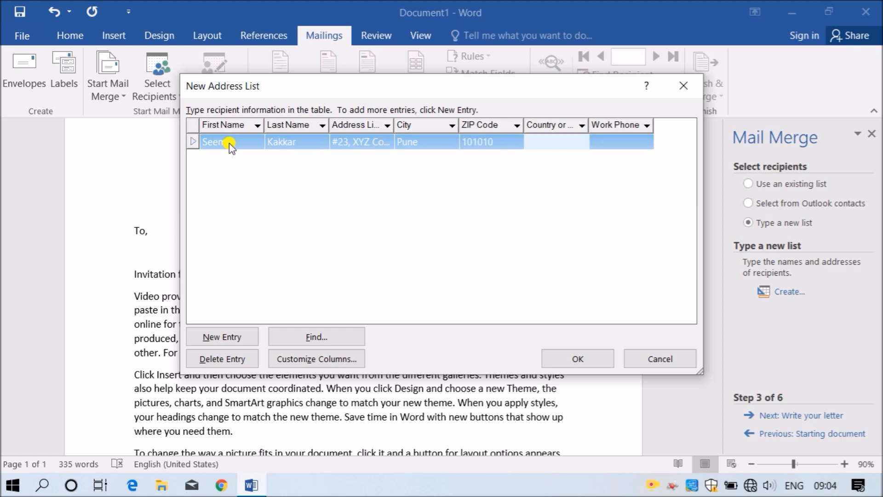
{"action": "key", "text": "Tab"}
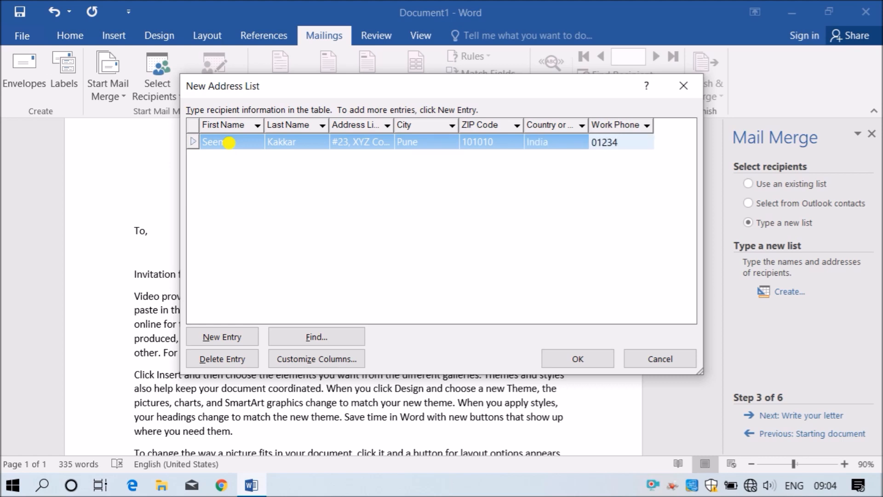
- Add a second recipient row with first name, last name and street address
{"action": "left_click", "coordinate": [232, 338]}
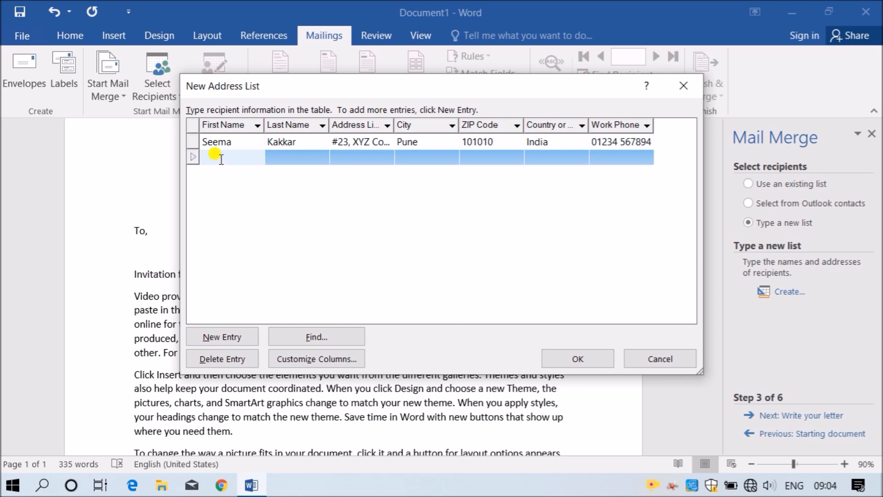
{"action": "key", "text": "Tab"}
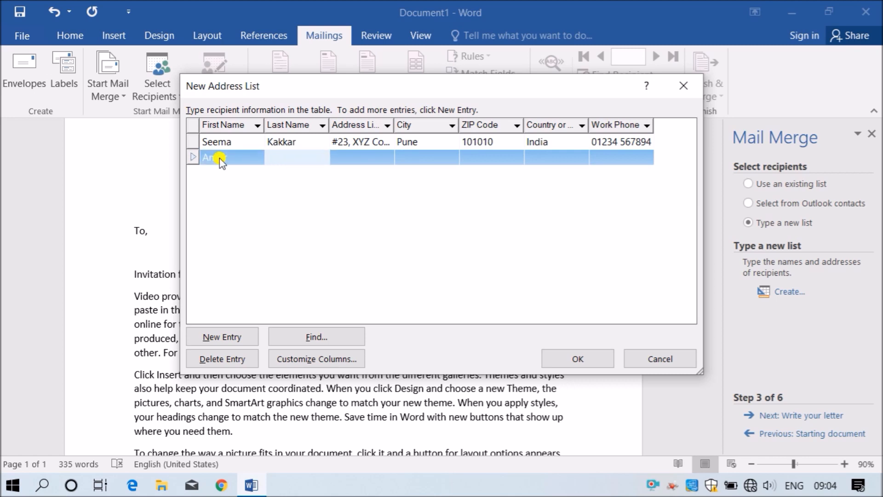
{"action": "key", "text": "Tab"}
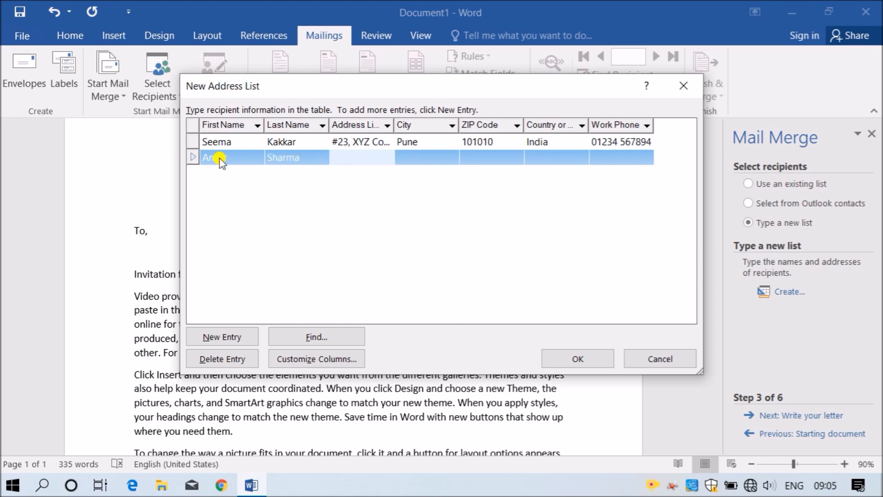
{"action": "type", "text": "#3"}
{"action": "type", "text": "4"}
{"action": "type", "text": ", "}
{"action": "type", "text": "ABC"}
{"action": "type", "text": " Nagar"}
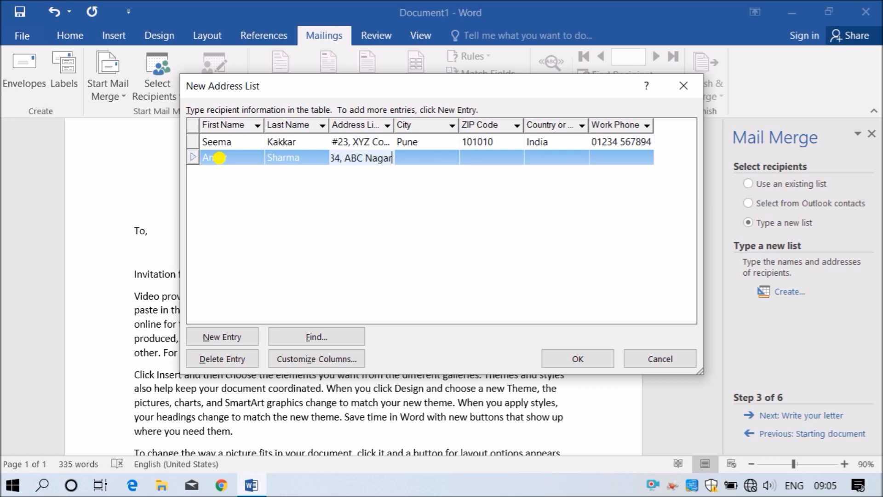
- Fill in the second recipient's city Delhi, ZIP code, country India and work phone
{"action": "key", "text": "Tab"}
{"action": "type", "text": "Delhi"}
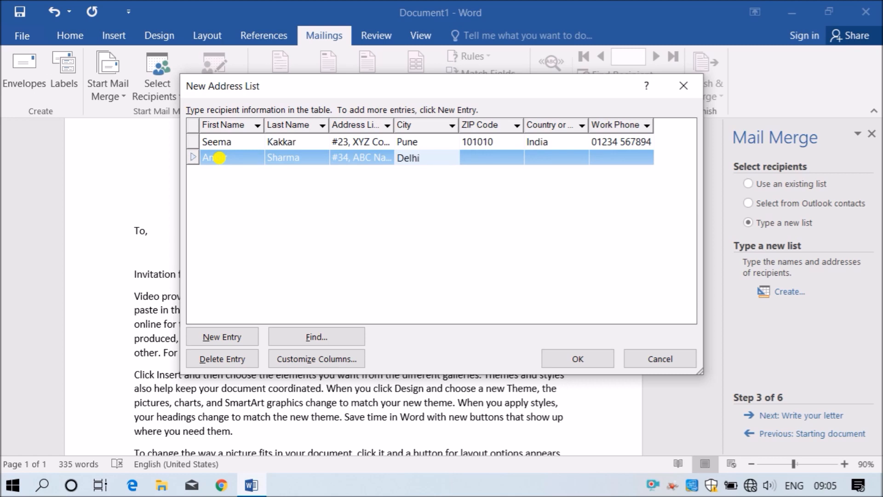
{"action": "key", "text": "Tab"}
{"action": "type", "text": "123456"}
{"action": "key", "text": "Tab"}
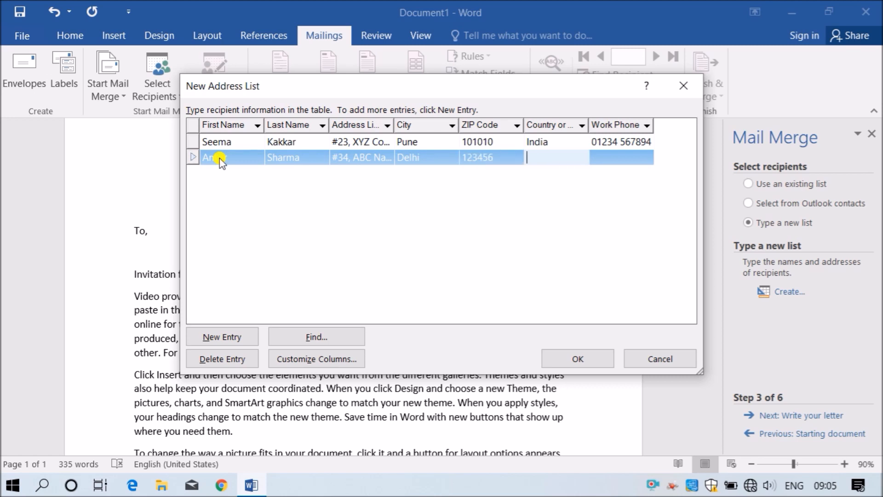
{"action": "type", "text": "India"}
{"action": "key", "text": "Tab"}
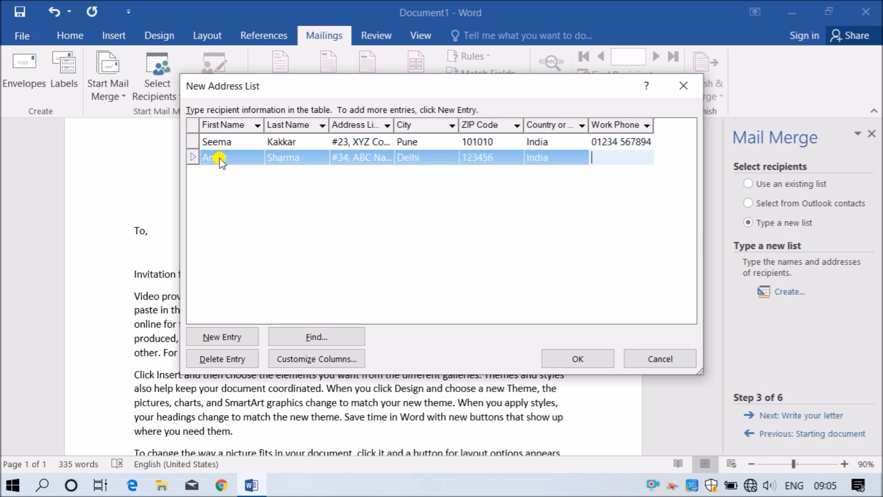
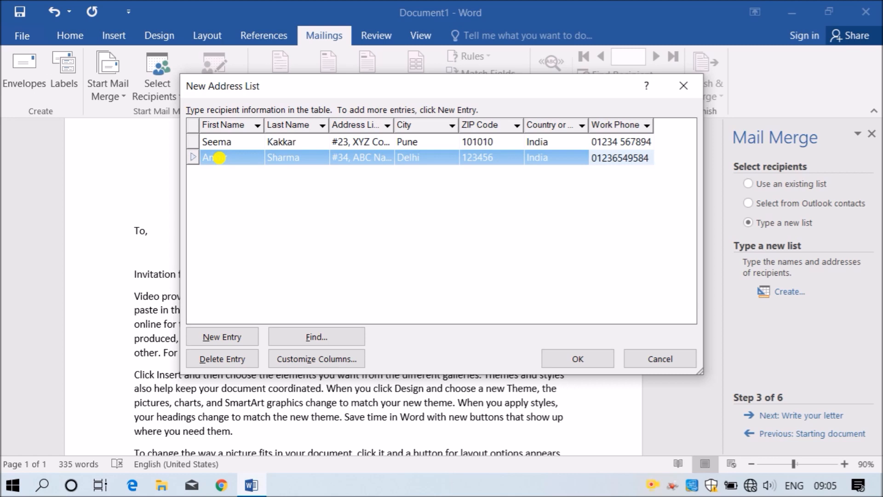
{"action": "key", "text": "Tab"}
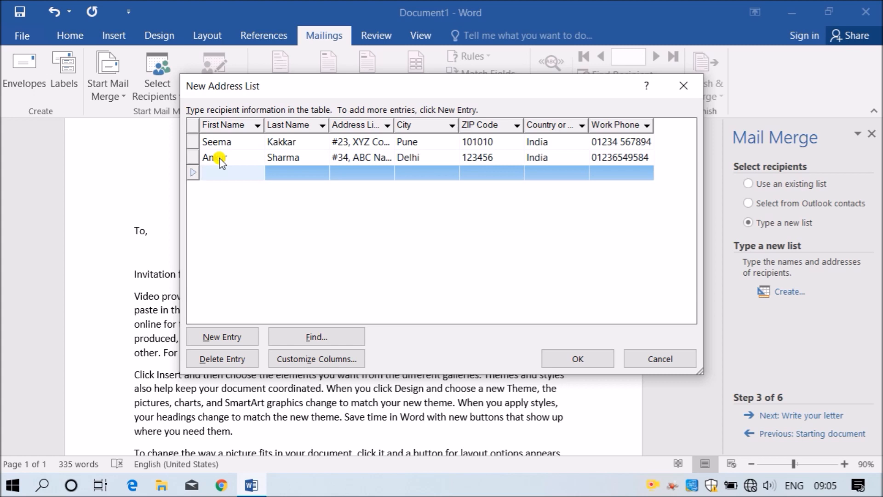
- In the empty row, enter the third recipient's first name, last name and street address
{"action": "left_click", "coordinate": [221, 161]}
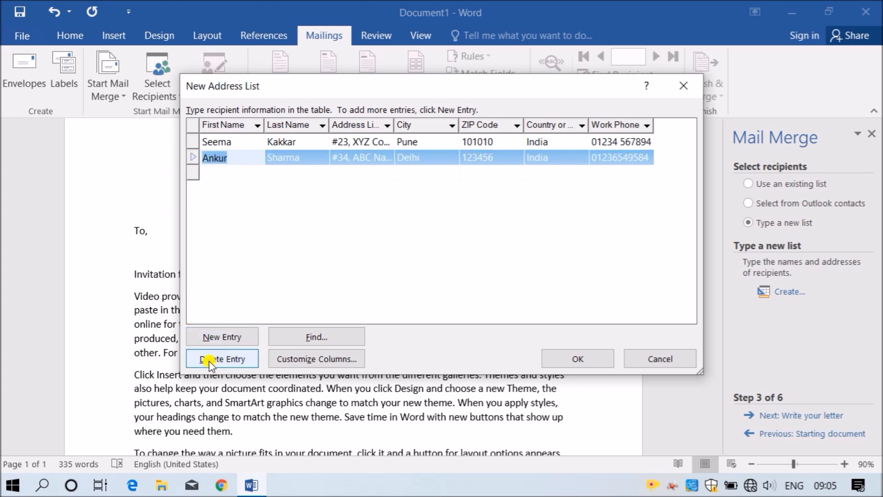
{"action": "left_click", "coordinate": [216, 172]}
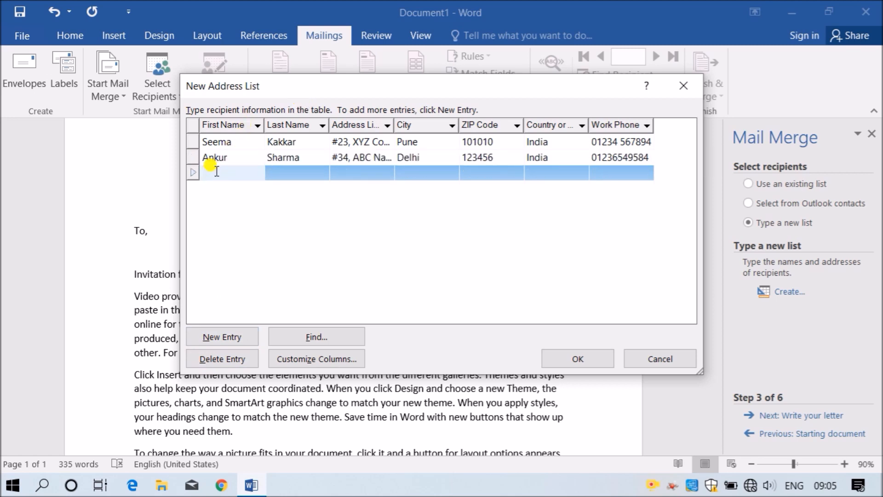
{"action": "key", "text": "Tab"}
{"action": "key", "text": "Tab"}
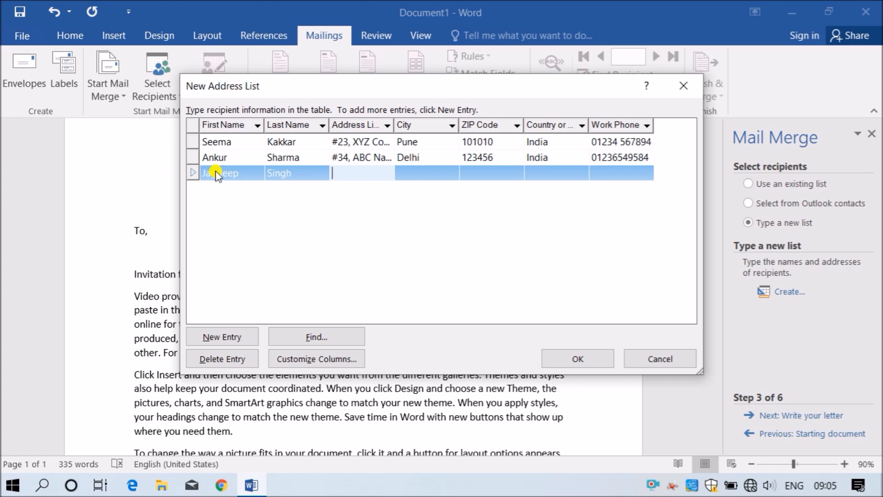
{"action": "type", "text": "#34, ABC Villa"}
- Enter the third recipient's city New York, ZIP code, country USA and work phone
{"action": "key", "text": "Tab"}
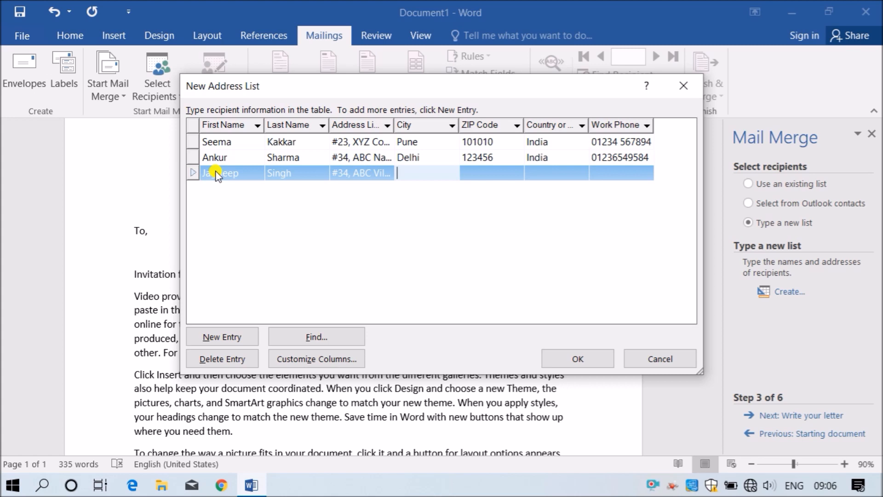
{"action": "type", "text": "New York"}
{"action": "key", "text": "BackSpace"}
{"action": "type", "text": "k"}
{"action": "key", "text": "Tab"}
{"action": "type", "text": "658956"}
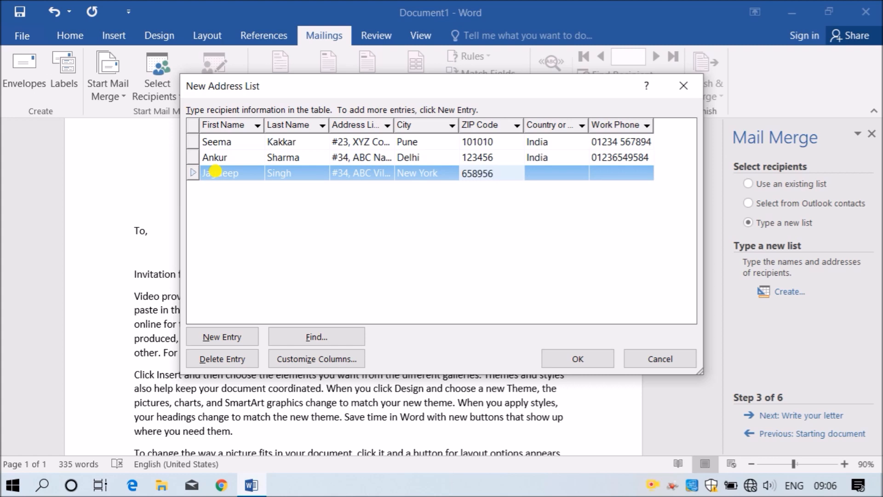
{"action": "key", "text": "BackSpace"}
{"action": "key", "text": "Tab"}
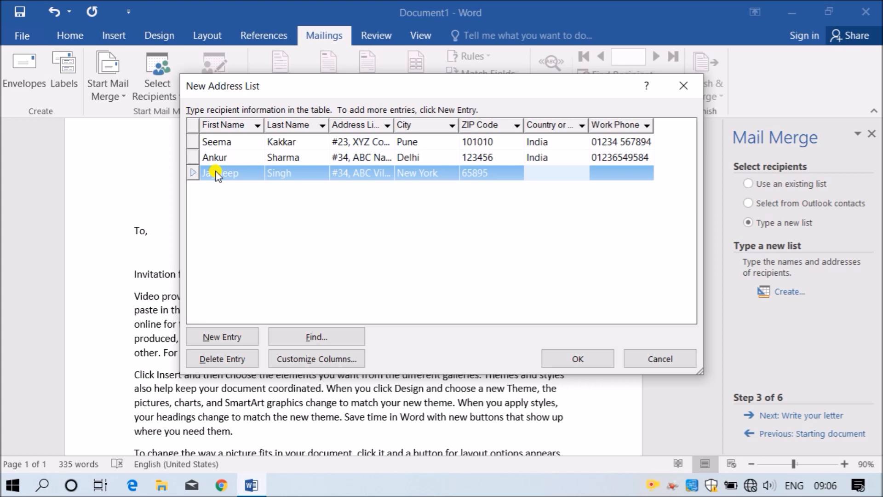
{"action": "type", "text": "USA"}
{"action": "key", "text": "Tab"}
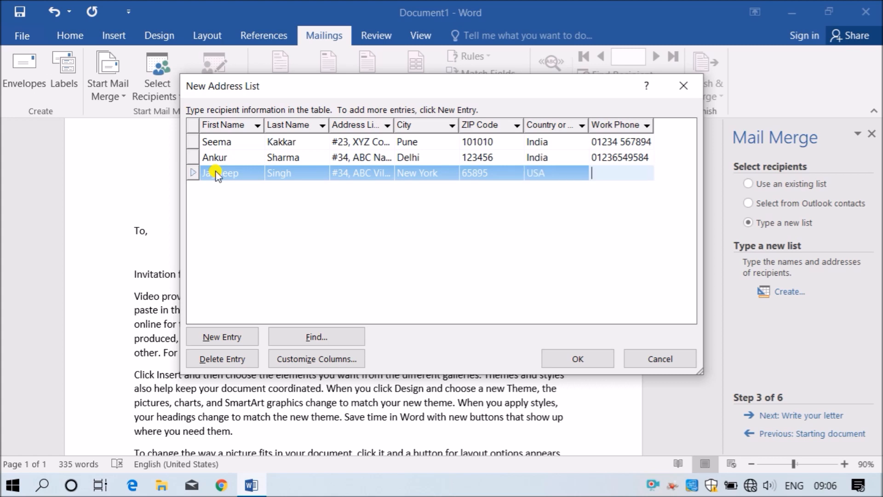
{"action": "type", "text": "2541632"}
{"action": "key", "text": "Tab"}
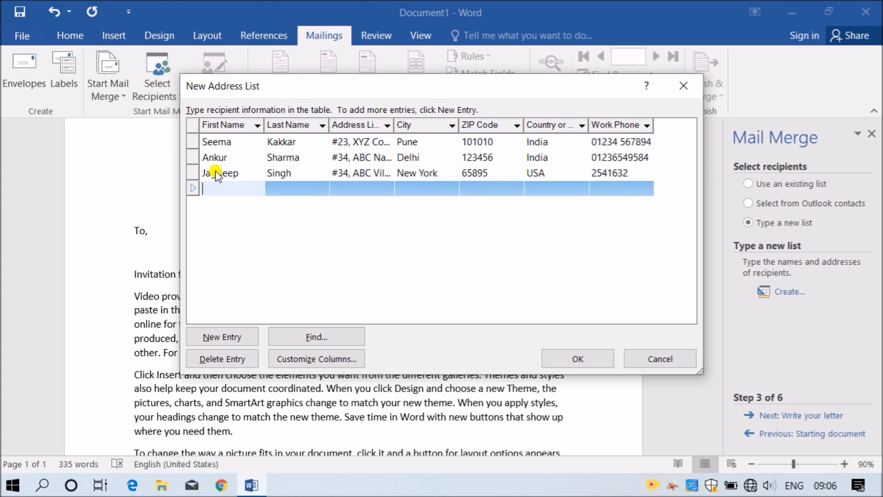
- Enter the fourth recipient's first and last name
{"action": "key", "text": "Tab"}
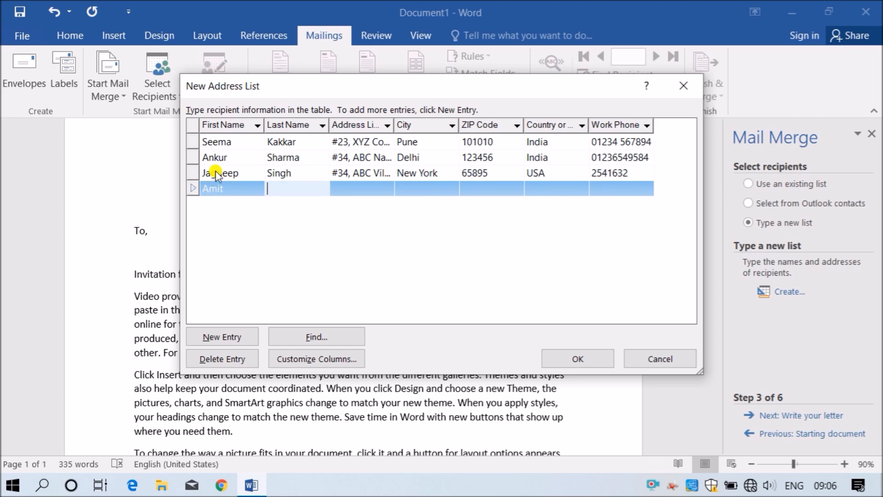
{"action": "key", "text": "Tab"}
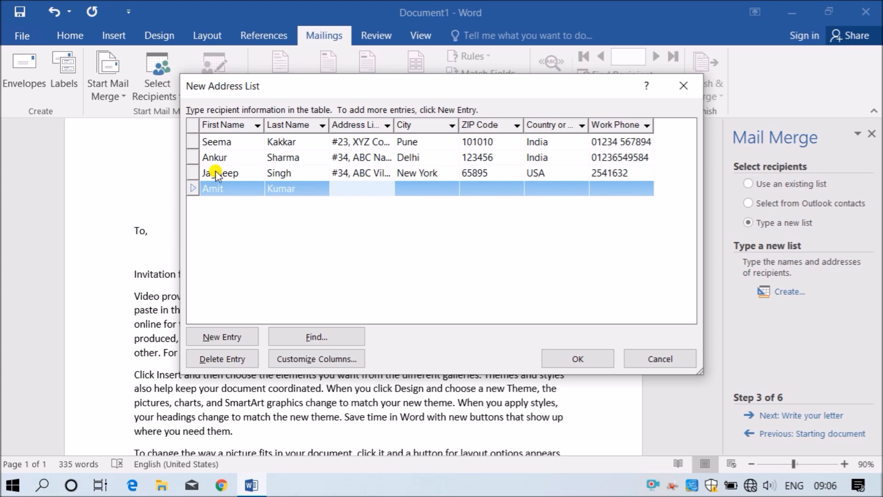
{"action": "type", "text": "#"}
- Correct the third recipient's address line, replacing ABC with NBM
{"action": "left_click", "coordinate": [217, 173]}
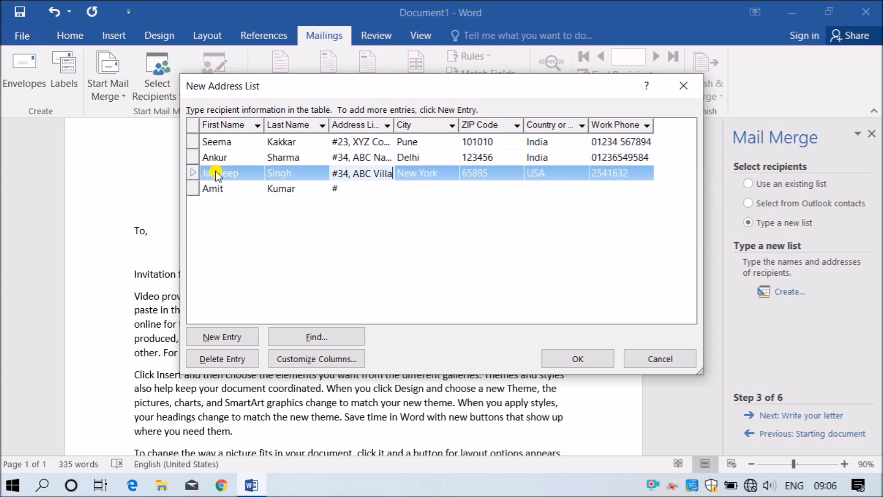
{"action": "key", "text": "Left"}
{"action": "key", "text": "Left"}
{"action": "key", "text": "Left"}
{"action": "key", "text": "Left"}
{"action": "key", "text": "Left"}
{"action": "key", "text": "Left"}
{"action": "key", "text": "shift+Left"}
{"action": "key", "text": "shift+Left"}
{"action": "key", "text": "shift+Left"}
{"action": "type", "text": "NBM"}
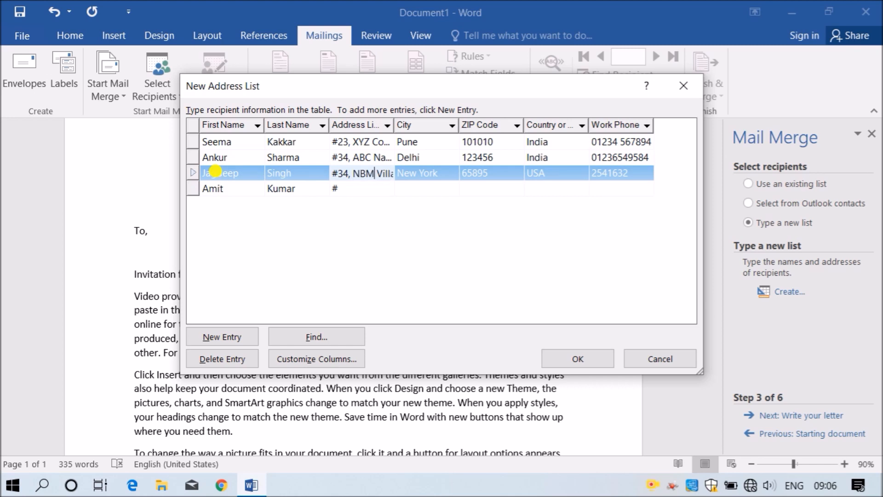
{"action": "key", "text": "Left"}
{"action": "key", "text": "Left"}
{"action": "key", "text": "Left"}
- Type the fourth recipient's street address
{"action": "key", "text": "Down"}
{"action": "type", "text": "34"}
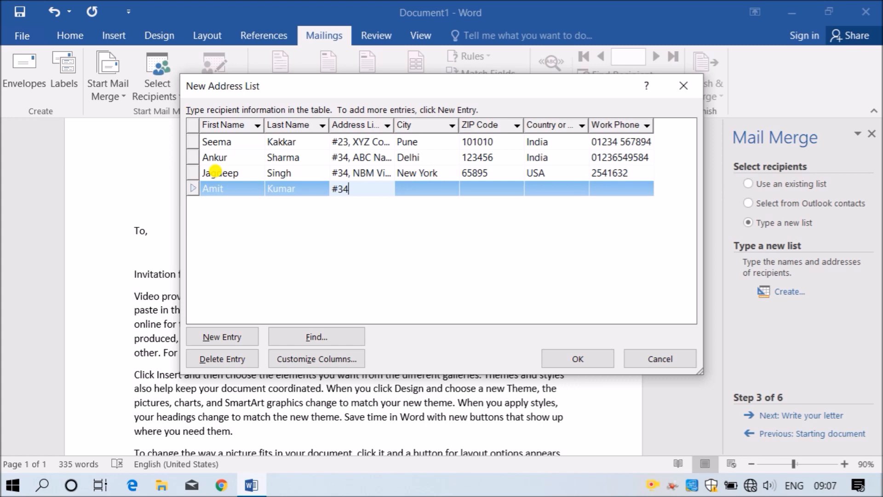
{"action": "key", "text": "BackSpace"}
{"action": "key", "text": "BackSpace"}
{"action": "type", "text": "45"}
{"action": "type", "text": ", "}
{"action": "type", "text": "TY"}
{"action": "type", "text": "SD"}
{"action": "type", "text": "Colo"}
{"action": "type", "text": "ny"}
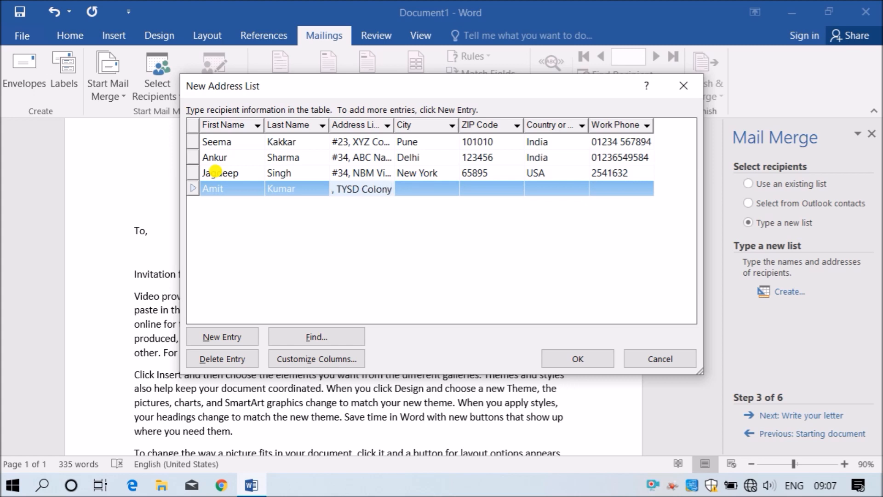
- Fill in the fourth recipient's city Lahore, ZIP code, country Pakistan and work phone
{"action": "key", "text": "Tab"}
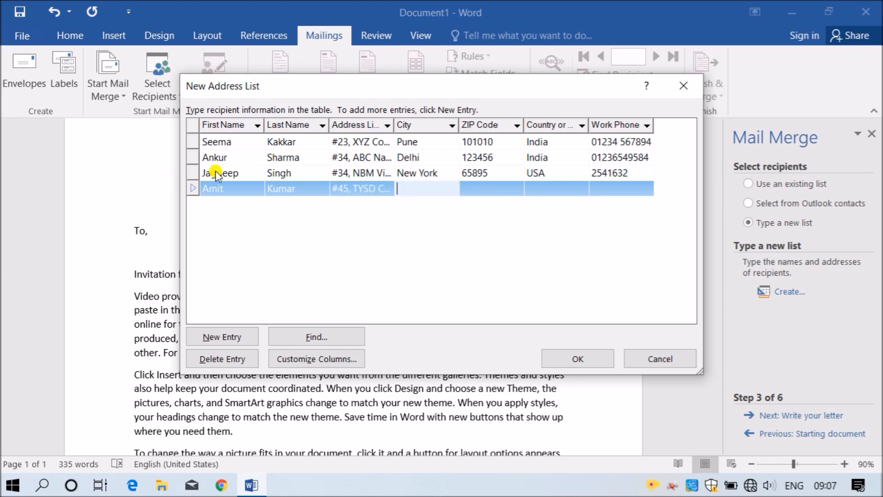
{"action": "type", "text": "Ludihiana"}
{"action": "key", "text": "ctrl+z"}
{"action": "type", "text": "Lahore"}
{"action": "key", "text": "Tab"}
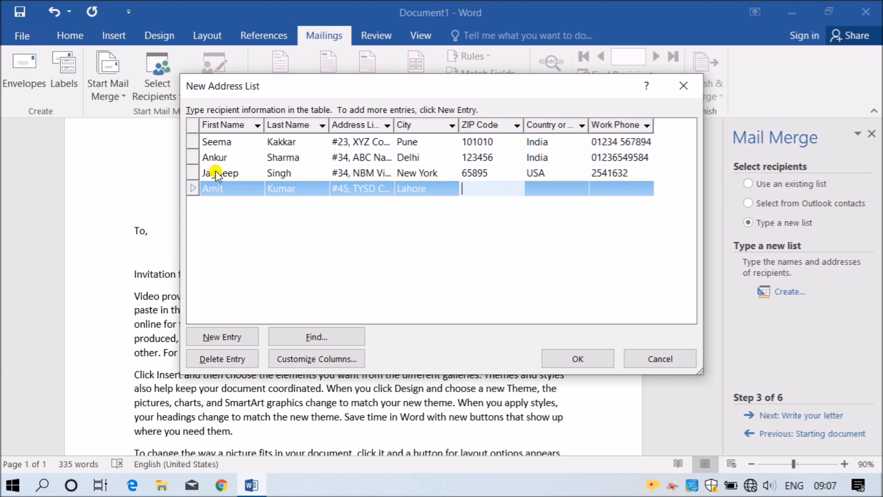
{"action": "type", "text": "13556"}
{"action": "key", "text": "Tab"}
{"action": "type", "text": "Pa"}
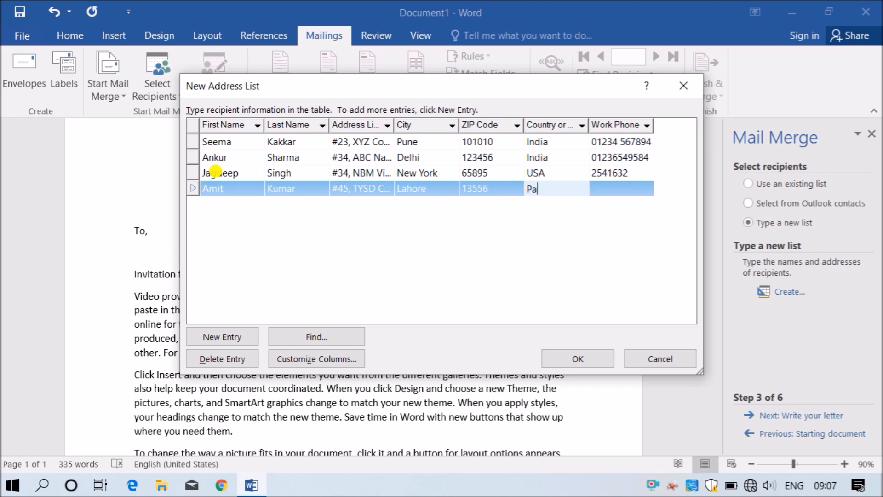
{"action": "type", "text": "kistan"}
{"action": "key", "text": "Tab"}
{"action": "type", "text": "456123"}
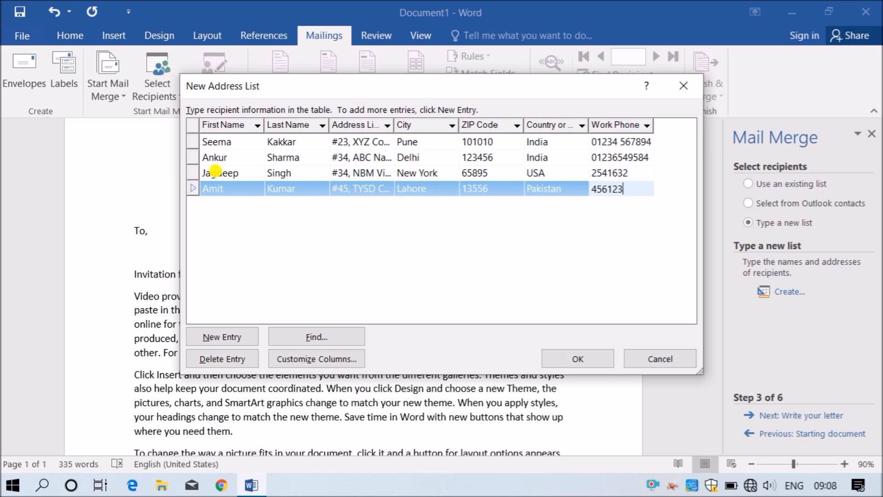
- Close the New Address List and enter AddressList as the file name
{"action": "left_click", "coordinate": [298, 213]}
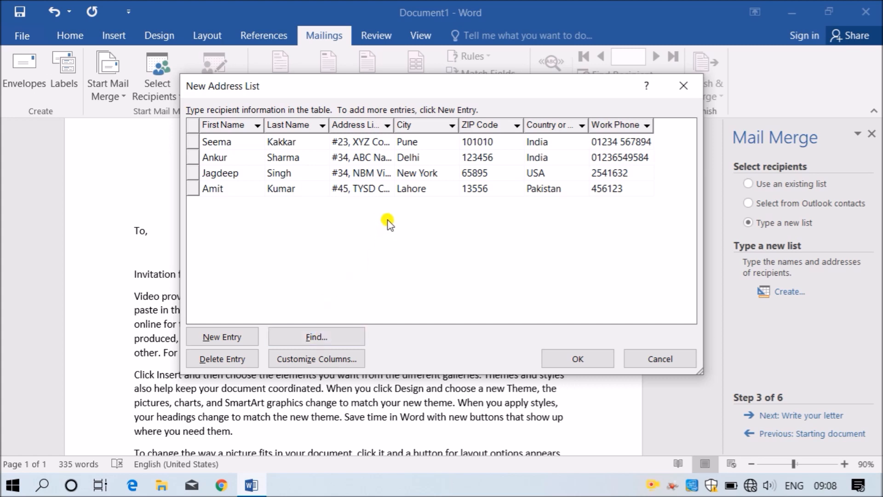
{"action": "left_click", "coordinate": [558, 359]}
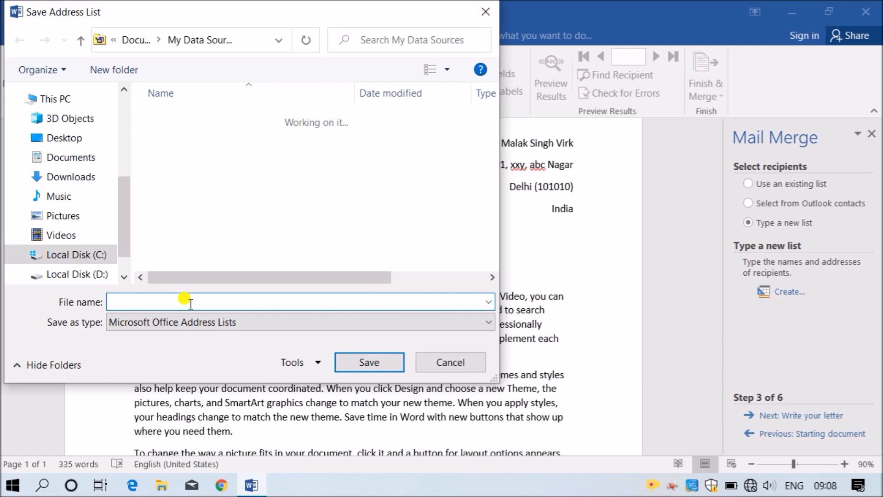
{"action": "type", "text": "AddressList"}
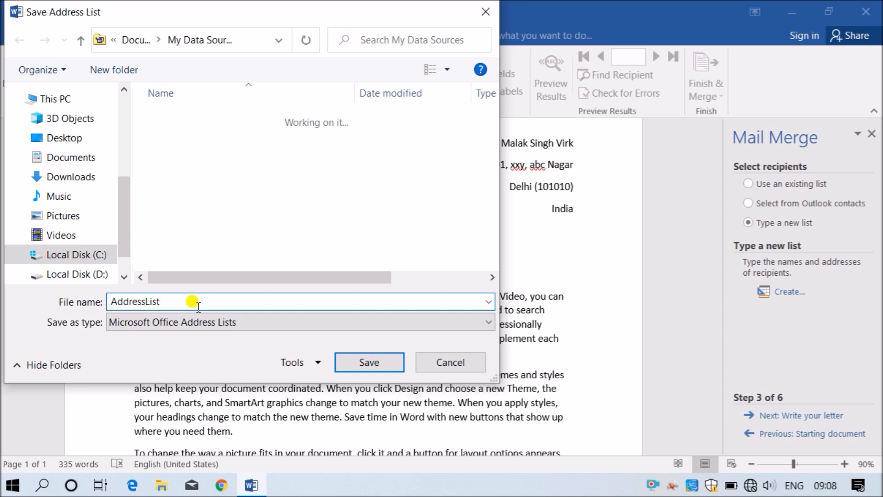
{"action": "type", "text": "_"}
{"action": "key", "text": "BackSpace"}
- Save the list as AddressList and confirm all four recipients are checked for the merge
{"action": "left_click", "coordinate": [371, 363]}
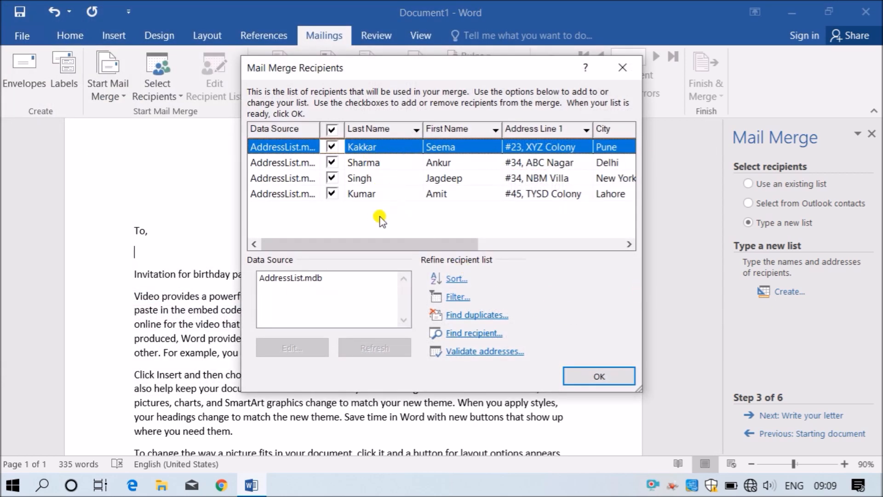
{"action": "left_click", "coordinate": [333, 132]}
{"action": "left_click", "coordinate": [333, 131]}
{"action": "left_click", "coordinate": [333, 132]}
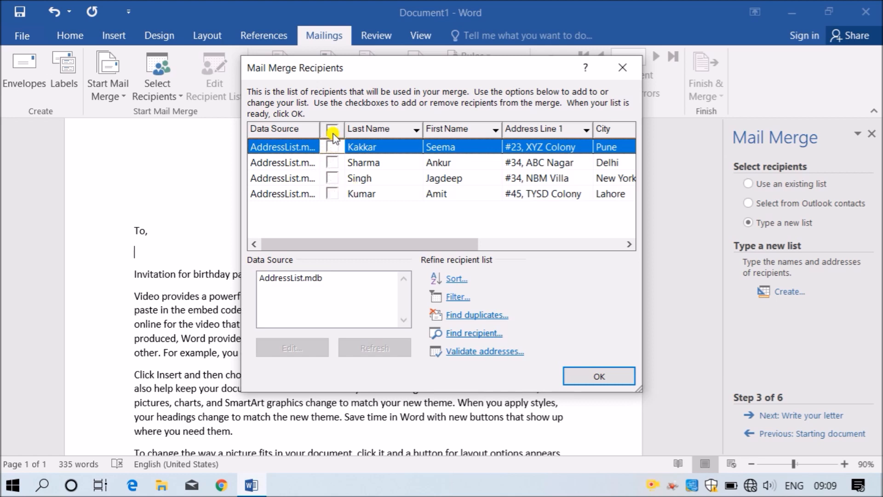
{"action": "left_click", "coordinate": [332, 146]}
{"action": "left_click", "coordinate": [332, 165]}
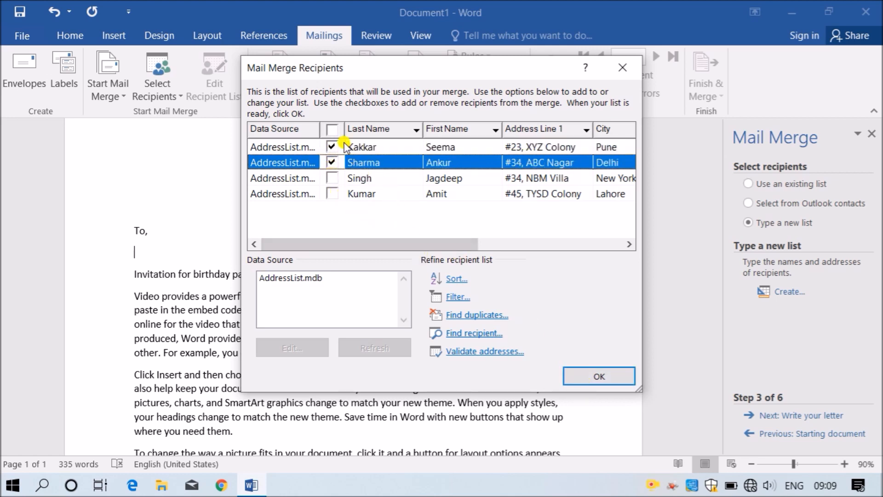
{"action": "left_click", "coordinate": [333, 131]}
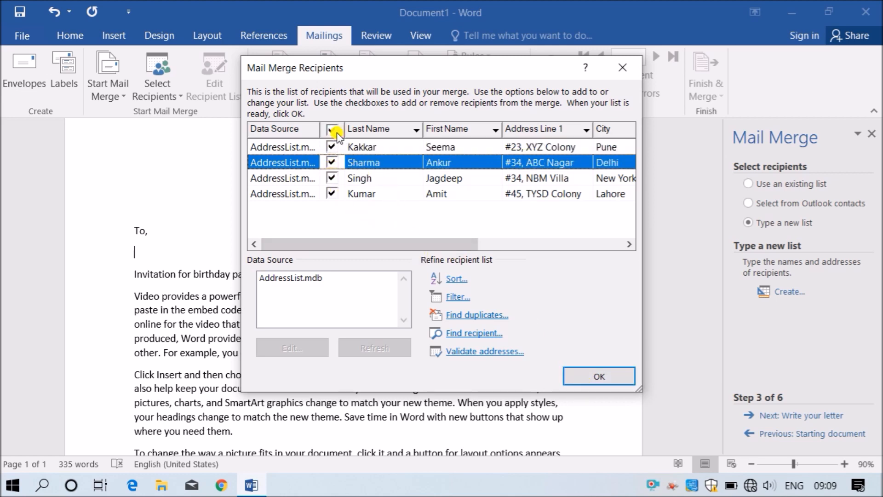
{"action": "left_click", "coordinate": [602, 377]}
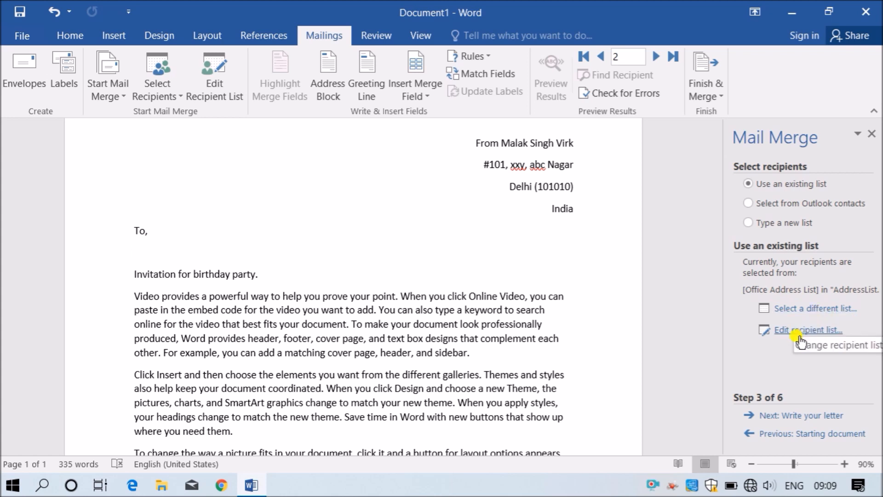
- Advance to step 4 (write your letter) and open the Insert Address Block dialog
{"action": "left_click", "coordinate": [800, 416]}
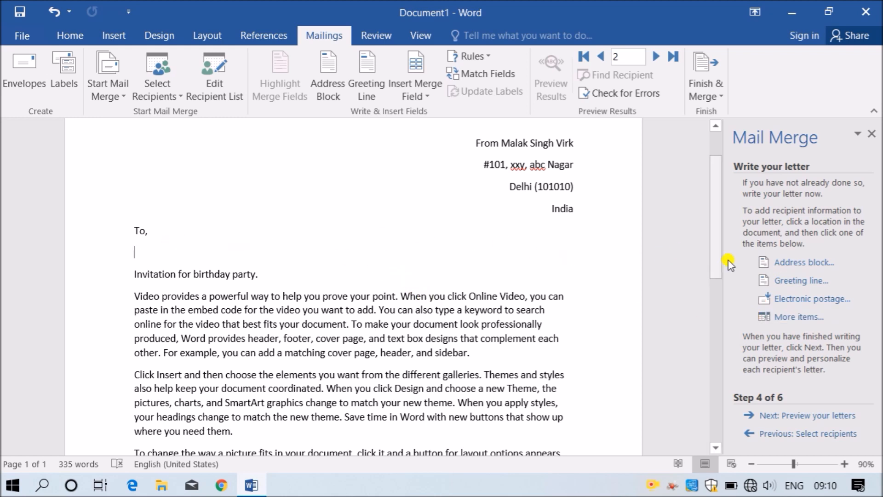
{"action": "left_click", "coordinate": [788, 265]}
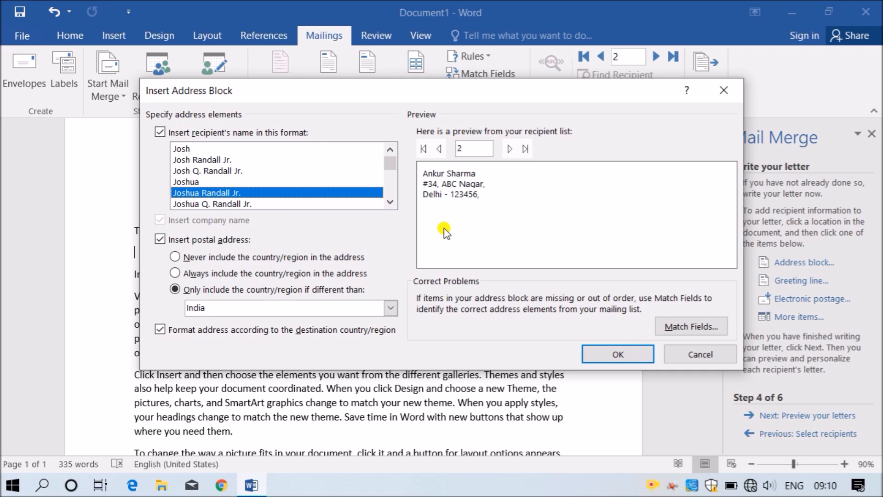
- Compare first-name-only, middle-initial and full-name formats while previewing the first recipients
{"action": "left_click_drag", "start_coordinate": [444, 91], "coordinate": [555, 126]}
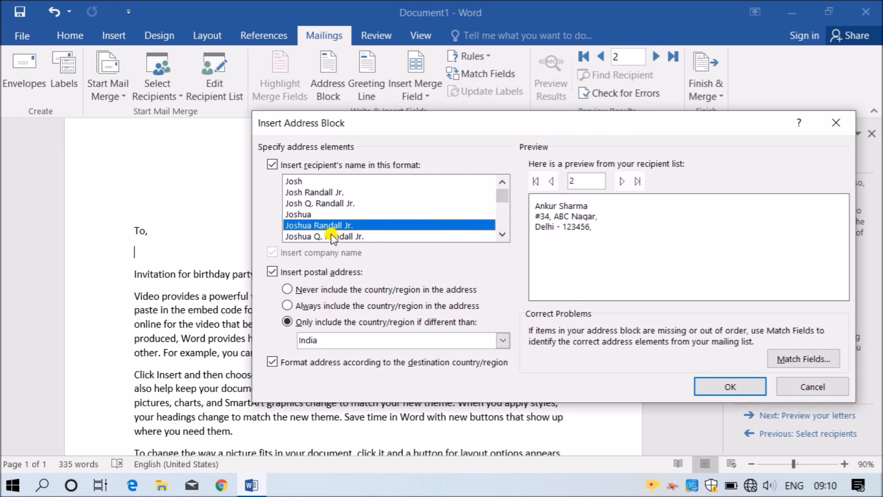
{"action": "left_click", "coordinate": [327, 214]}
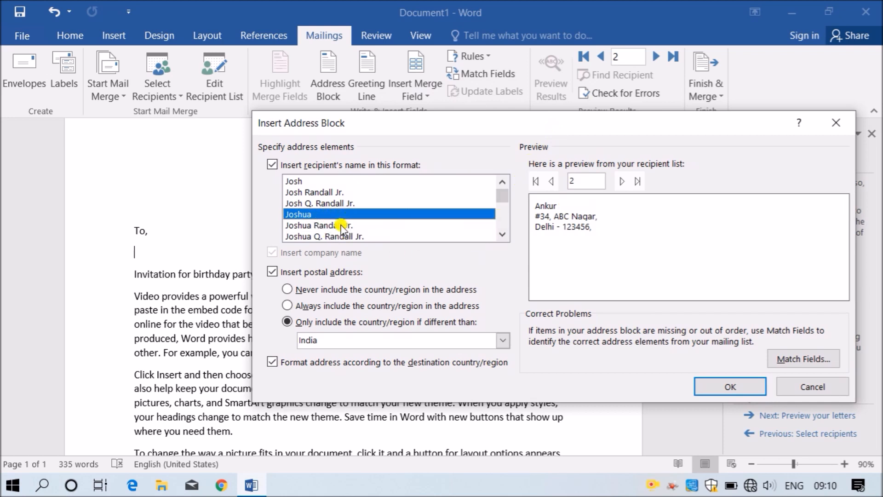
{"action": "left_click", "coordinate": [333, 237]}
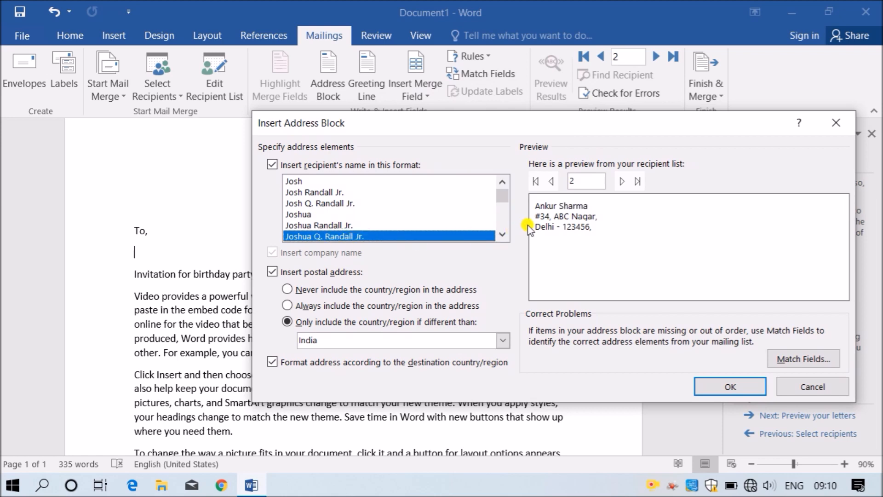
{"action": "left_click", "coordinate": [348, 224]}
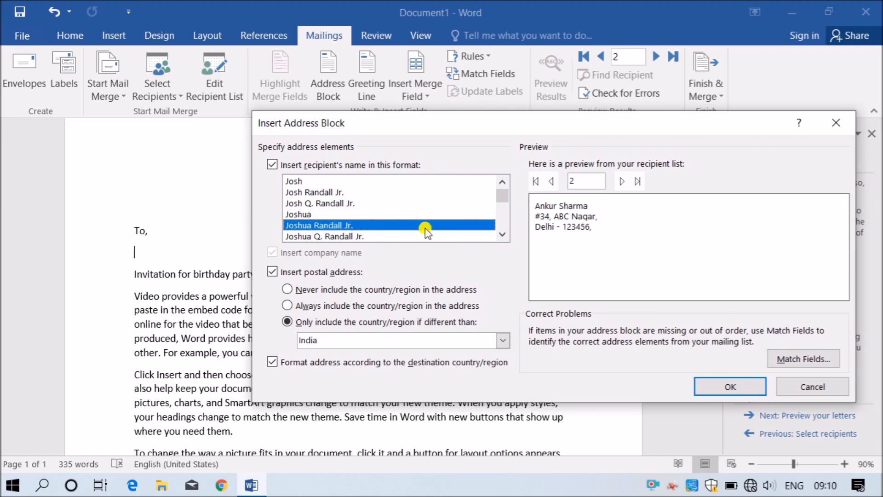
{"action": "left_click", "coordinate": [335, 203]}
{"action": "left_click", "coordinate": [322, 214]}
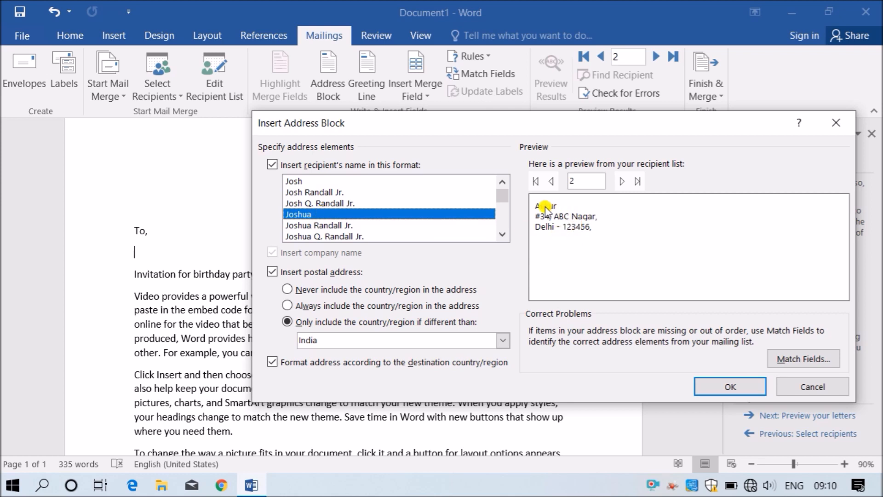
{"action": "left_click", "coordinate": [550, 181]}
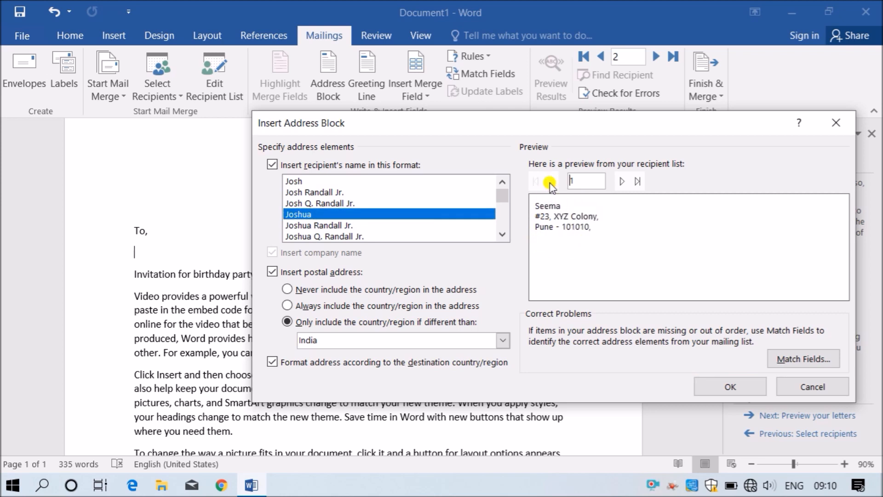
{"action": "left_click", "coordinate": [349, 225]}
{"action": "left_click", "coordinate": [623, 182]}
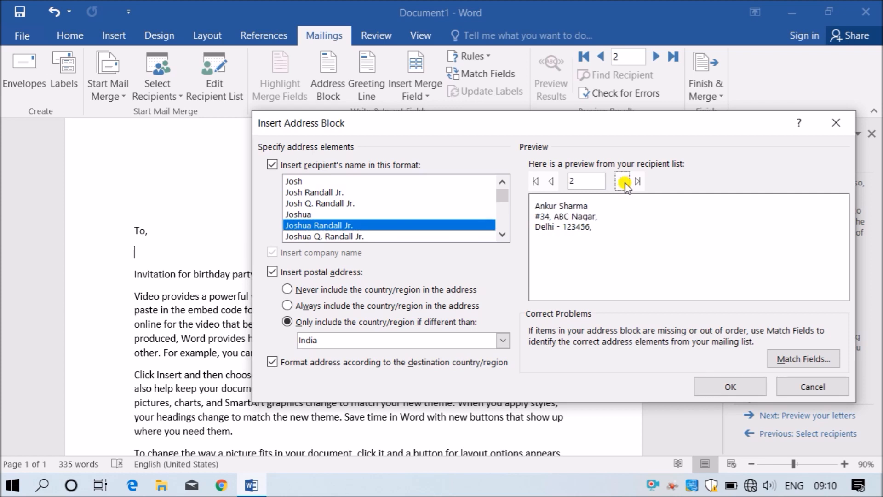
{"action": "left_click", "coordinate": [550, 181]}
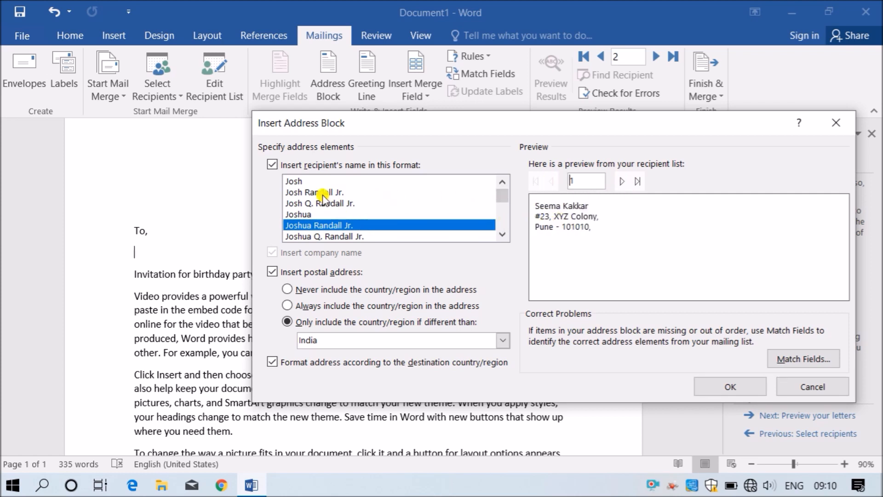
- Try the family-name, title-plus-name and first-and-last name styles in the address block
{"action": "scroll", "coordinate": [399, 215], "scroll_direction": "down", "scroll_amount": 2}
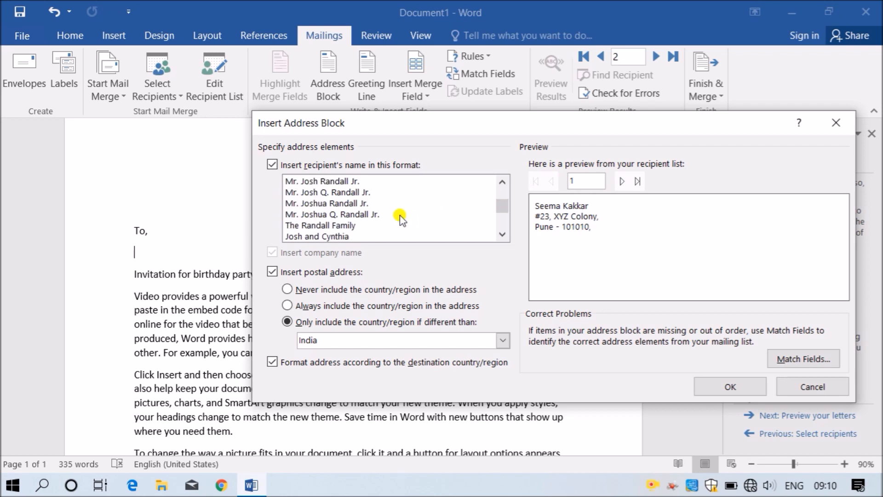
{"action": "left_click", "coordinate": [343, 224]}
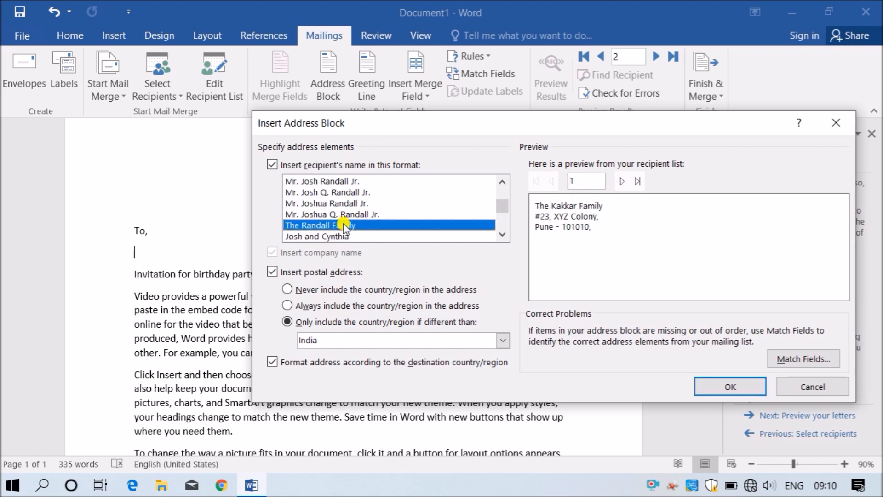
{"action": "left_click", "coordinate": [389, 204]}
{"action": "scroll", "coordinate": [390, 211], "scroll_direction": "up", "scroll_amount": 2}
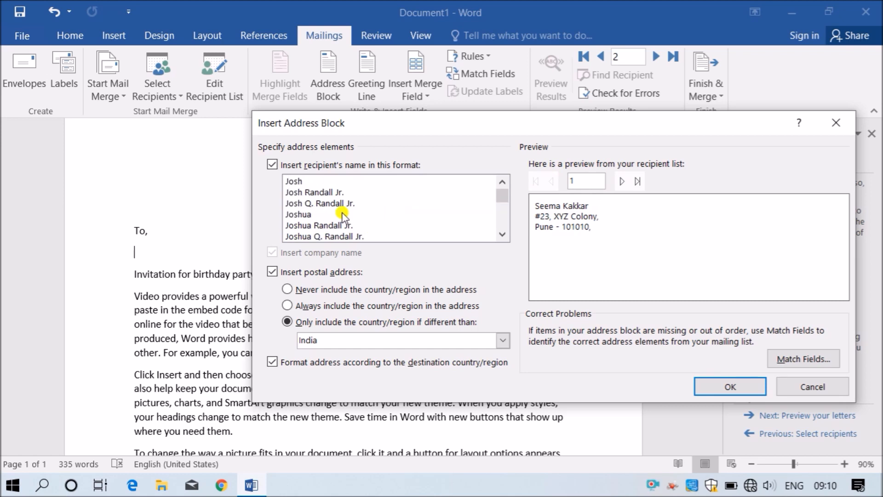
{"action": "left_click", "coordinate": [336, 193]}
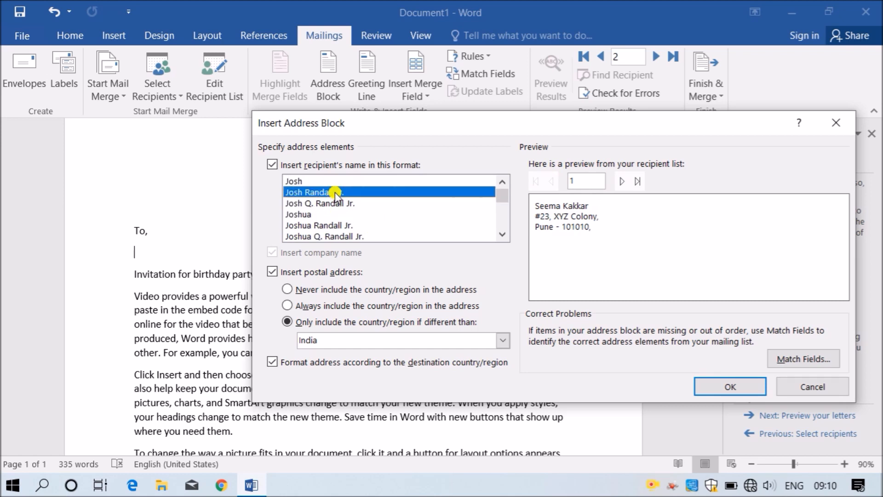
{"action": "left_click", "coordinate": [336, 180]}
{"action": "left_click", "coordinate": [336, 192]}
{"action": "left_click", "coordinate": [382, 290]}
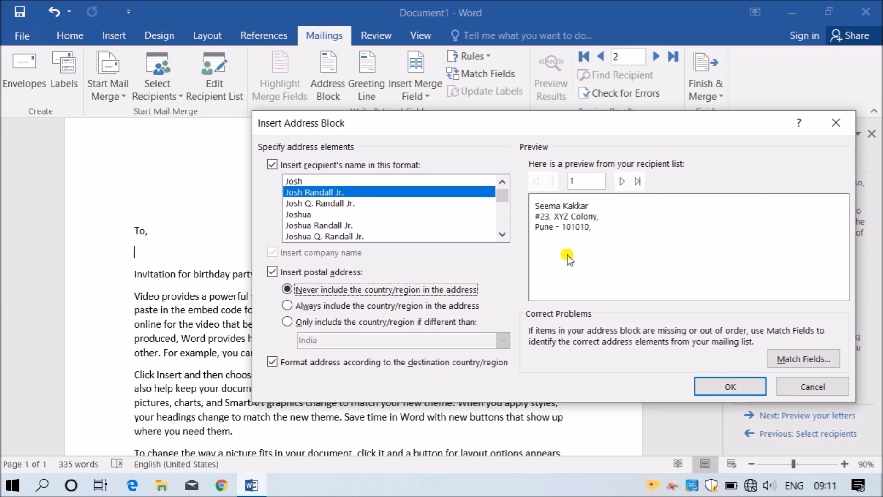
{"action": "left_click", "coordinate": [622, 181]}
{"action": "left_click", "coordinate": [623, 181]}
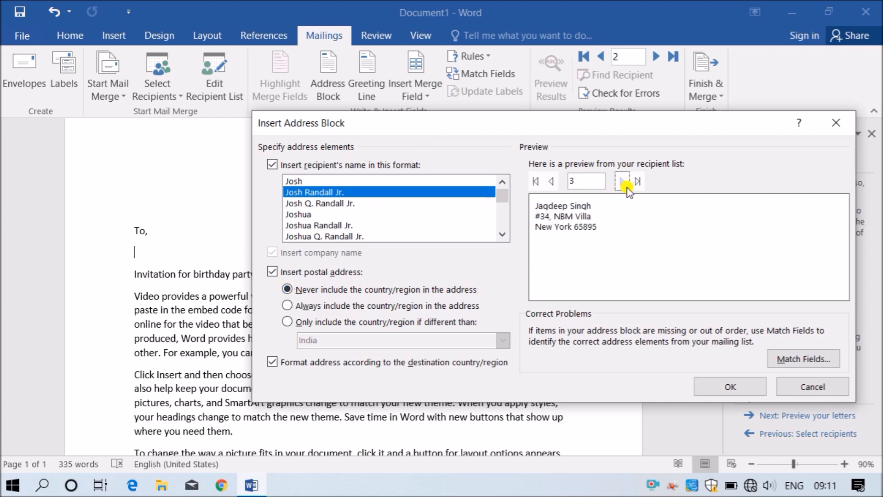
{"action": "left_click", "coordinate": [623, 181]}
{"action": "left_click", "coordinate": [552, 181]}
{"action": "left_click", "coordinate": [347, 305]}
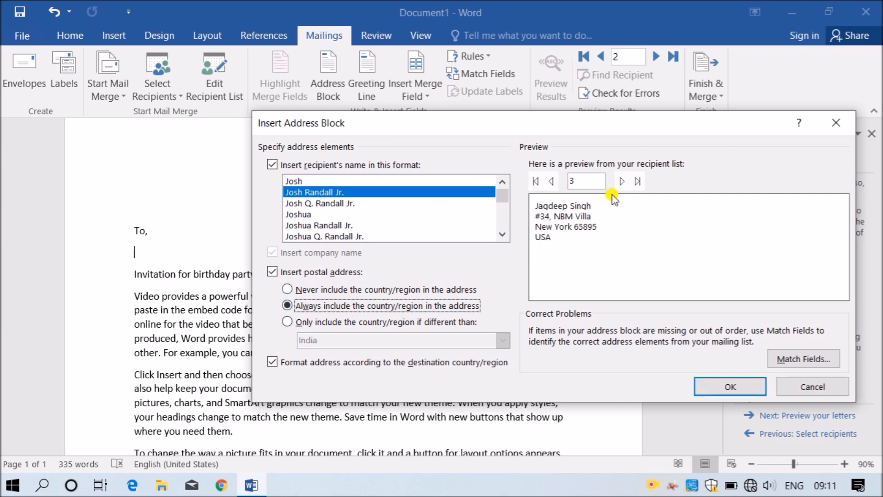
{"action": "left_click", "coordinate": [621, 181]}
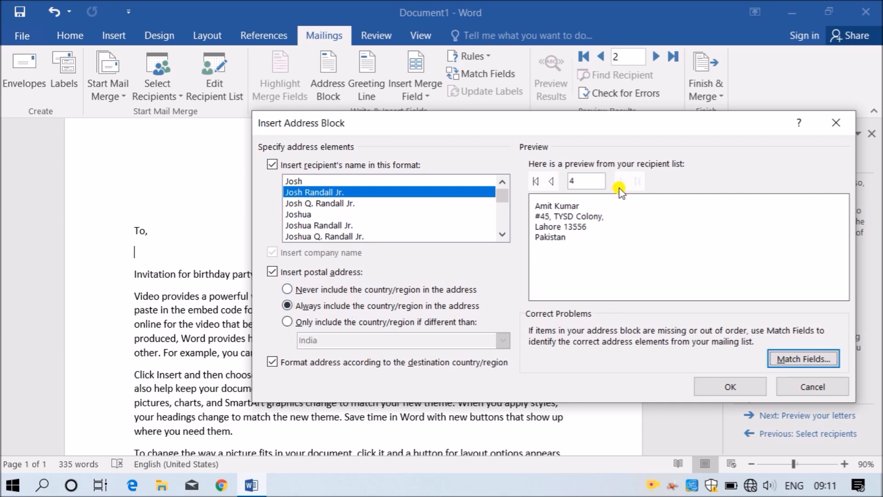
{"action": "left_click", "coordinate": [551, 181]}
{"action": "left_click", "coordinate": [551, 180]}
{"action": "left_click", "coordinate": [550, 180]}
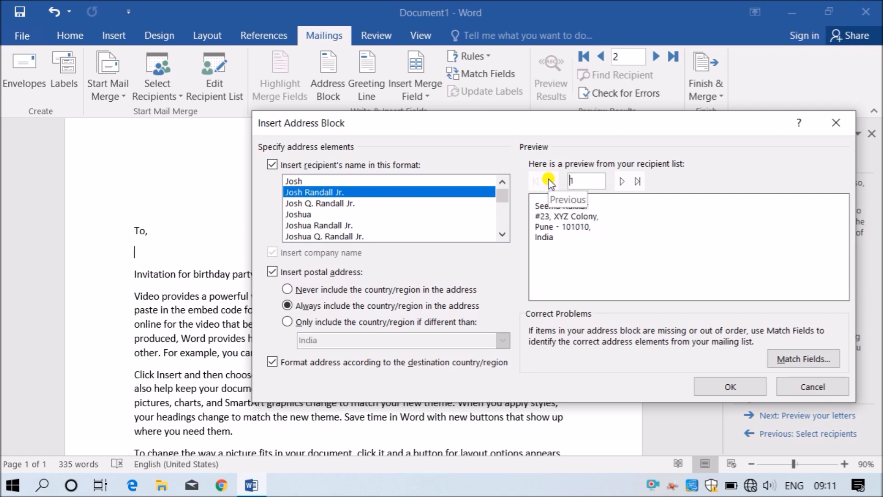
{"action": "left_click", "coordinate": [396, 321]}
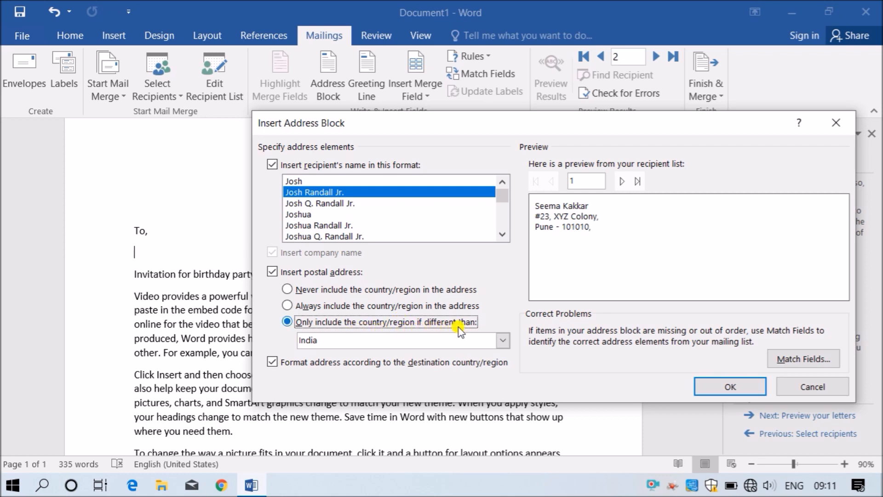
- Test India and United States as the omitted home country while previewing recipients
{"action": "left_click", "coordinate": [504, 341]}
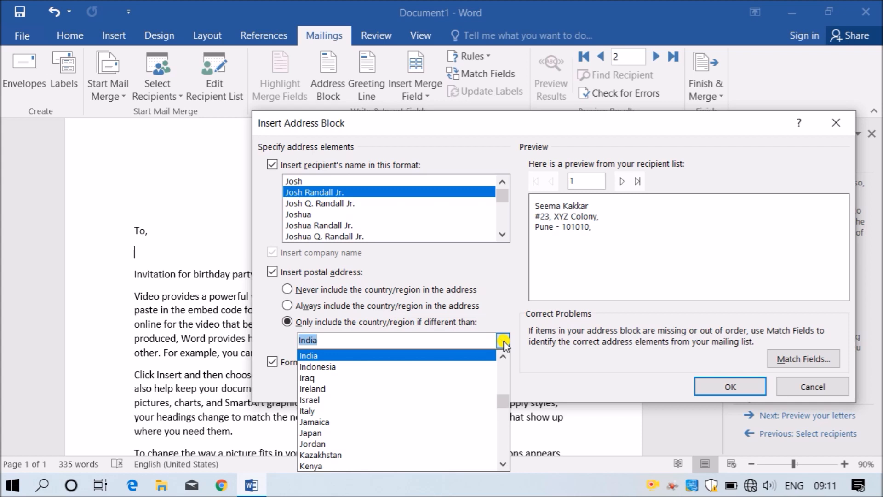
{"action": "left_click", "coordinate": [504, 341]}
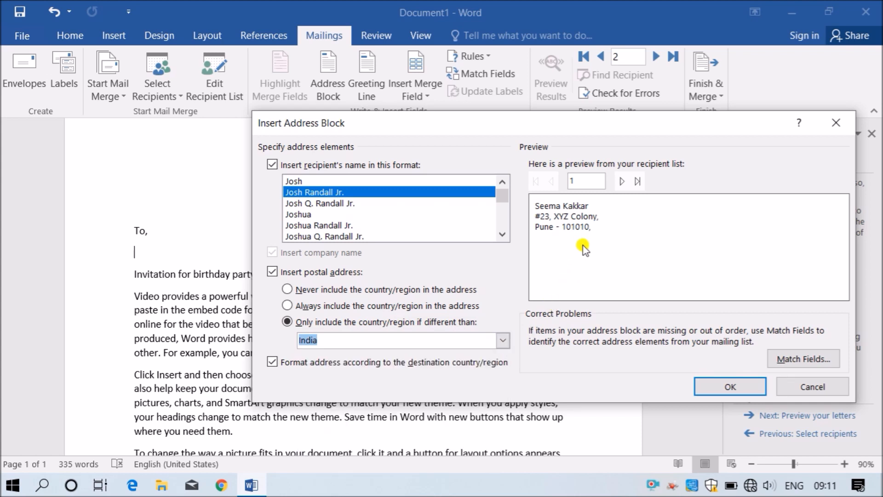
{"action": "left_click", "coordinate": [623, 182]}
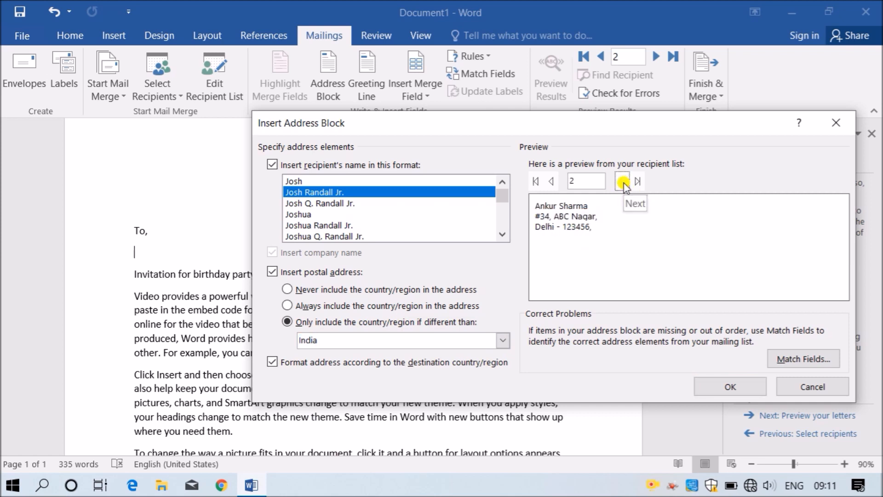
{"action": "left_click", "coordinate": [622, 184]}
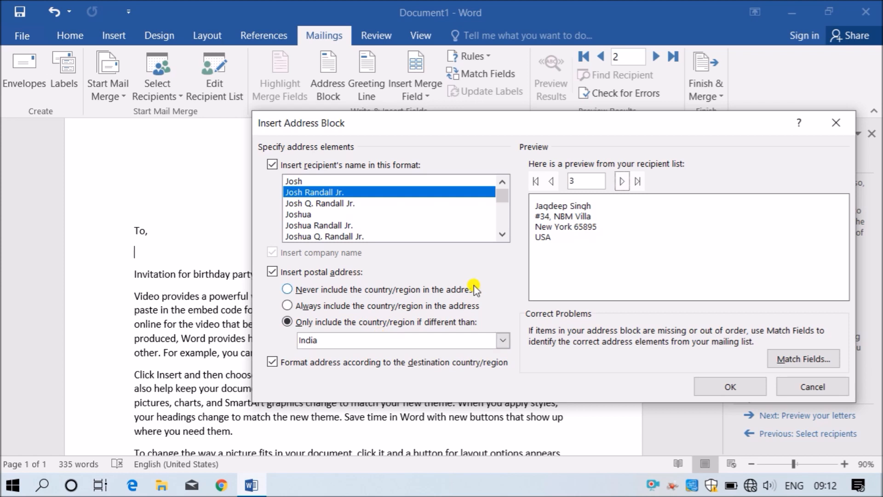
{"action": "left_click", "coordinate": [504, 343]}
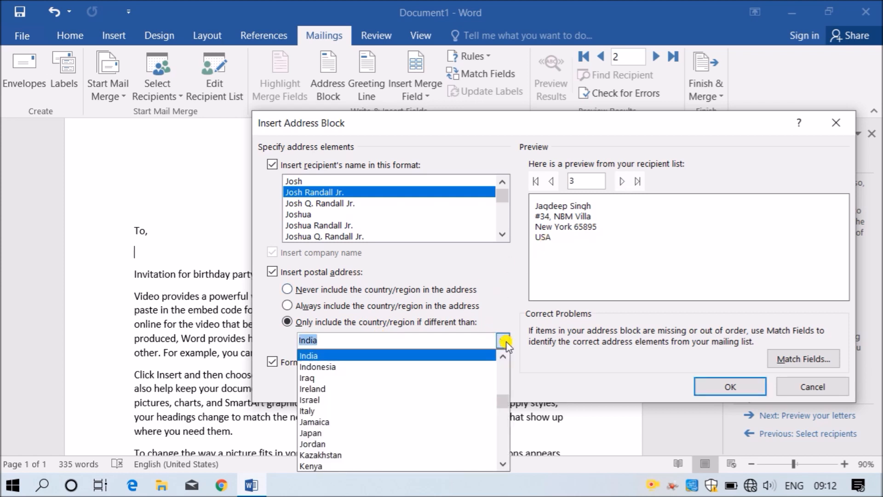
{"action": "scroll", "coordinate": [440, 424], "scroll_direction": "down", "scroll_amount": 20}
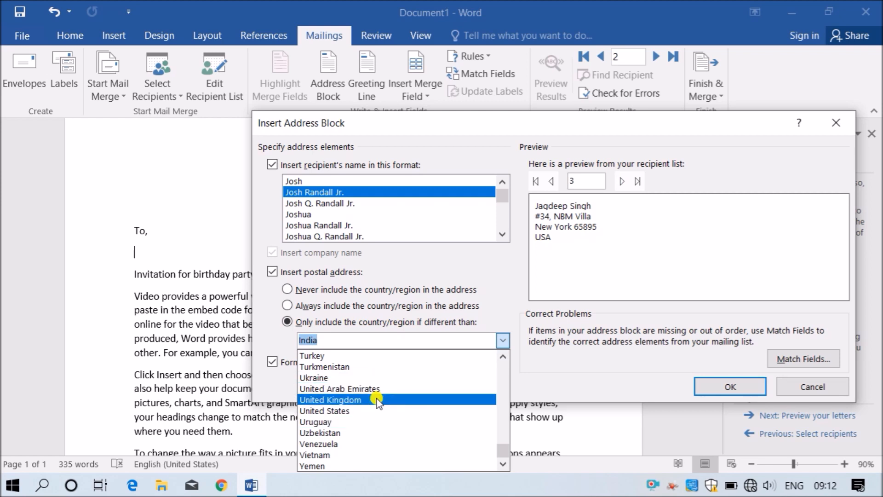
{"action": "left_click", "coordinate": [366, 410]}
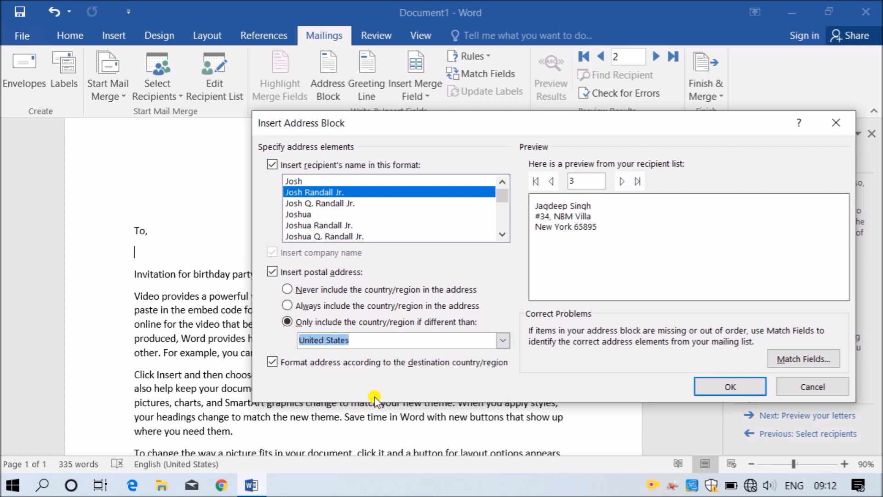
{"action": "left_click", "coordinate": [621, 182]}
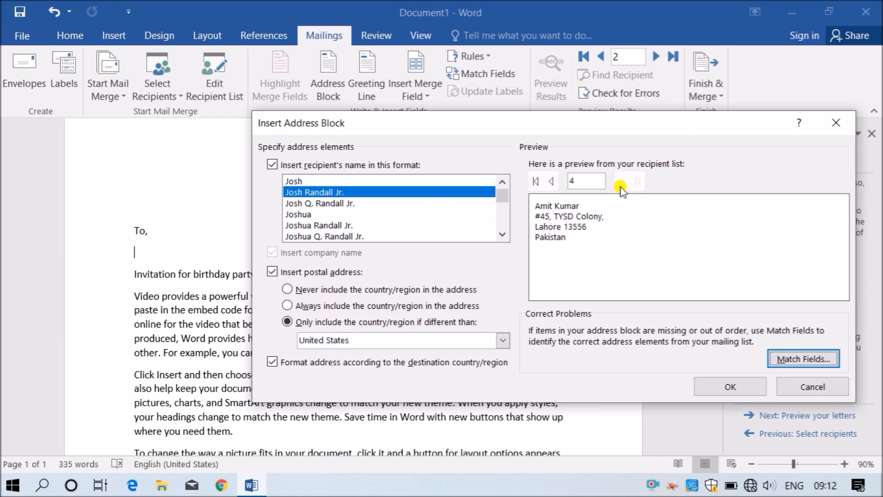
{"action": "left_click", "coordinate": [552, 182]}
{"action": "left_click", "coordinate": [552, 182]}
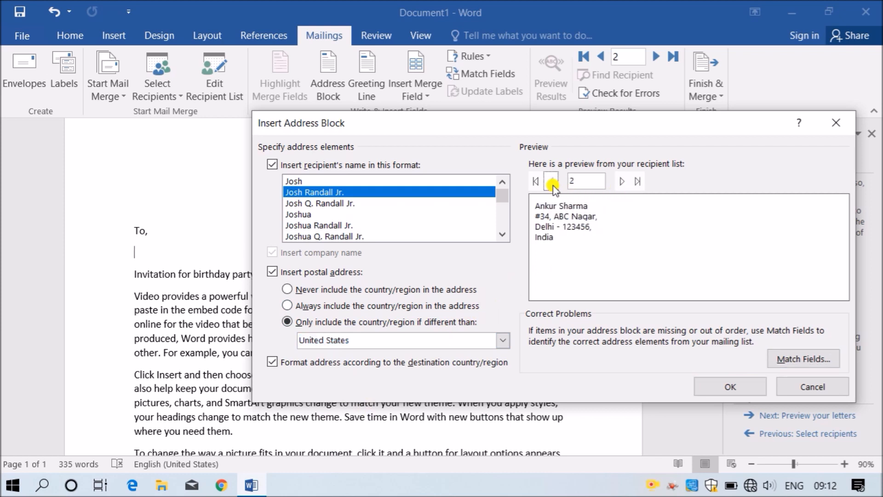
- Set India as the country to omit and insert the address block below "To,"
{"action": "left_click", "coordinate": [503, 341]}
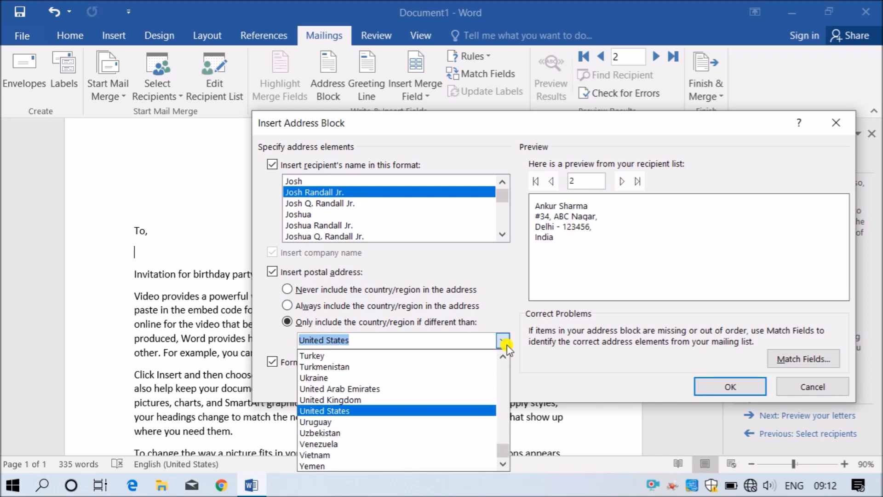
{"action": "type", "text": "ind"}
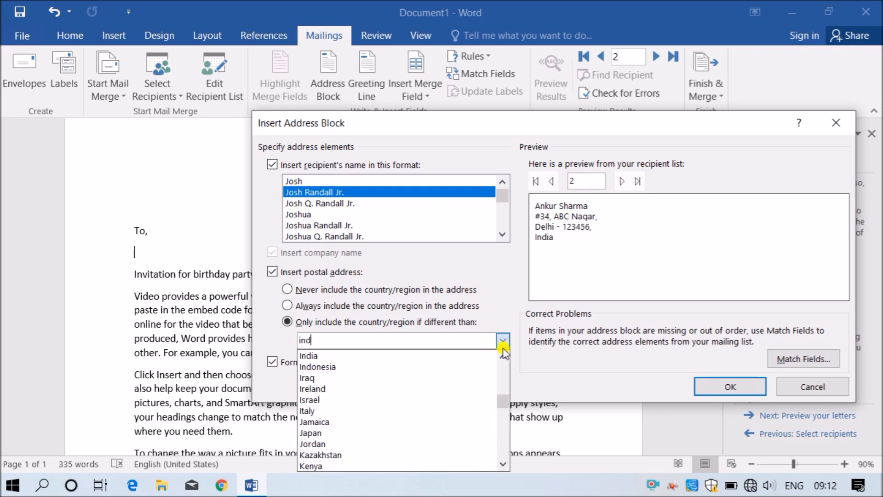
{"action": "left_click", "coordinate": [402, 356]}
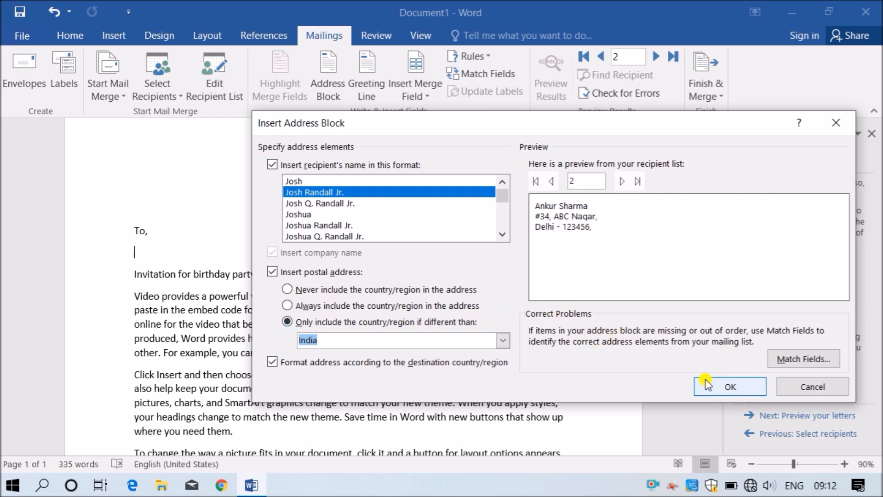
{"action": "left_click", "coordinate": [342, 305]}
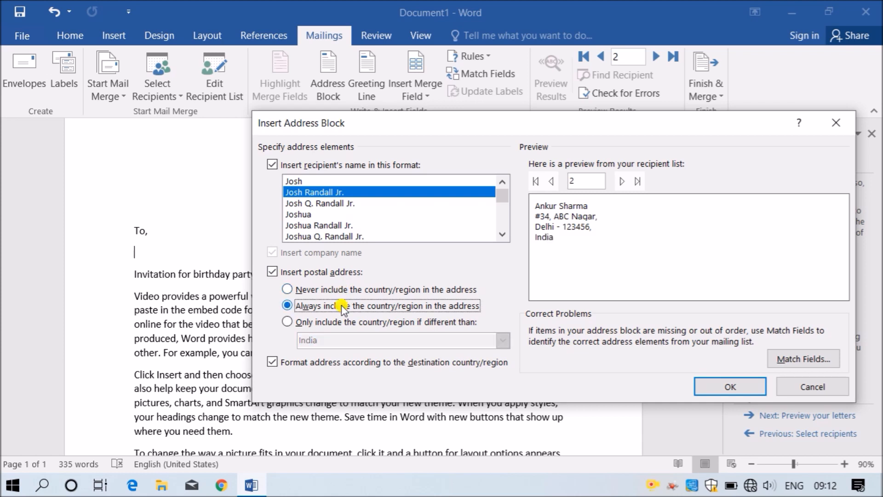
{"action": "left_click", "coordinate": [342, 317]}
{"action": "left_click", "coordinate": [704, 386]}
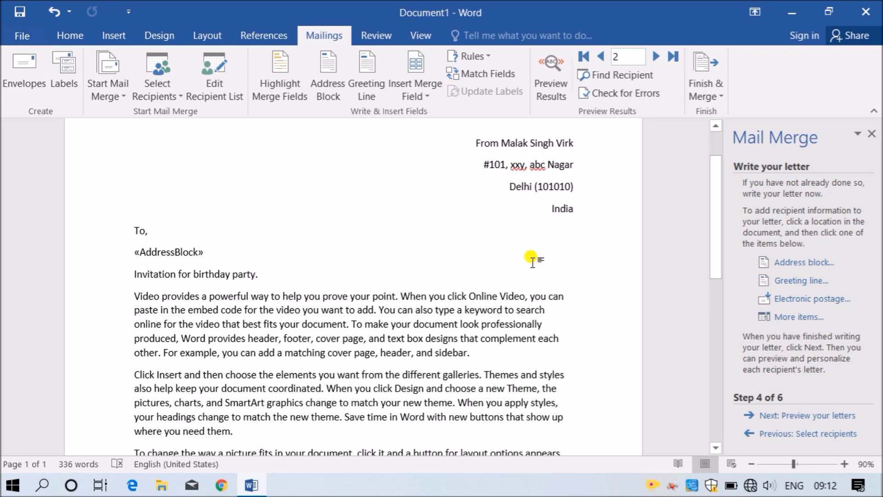
- Insert a blank line after the sentence 'Invitation for birthday party.'
{"action": "scroll", "coordinate": [443, 335], "scroll_direction": "down", "scroll_amount": 1}
{"action": "scroll", "coordinate": [443, 335], "scroll_direction": "up", "scroll_amount": 2}
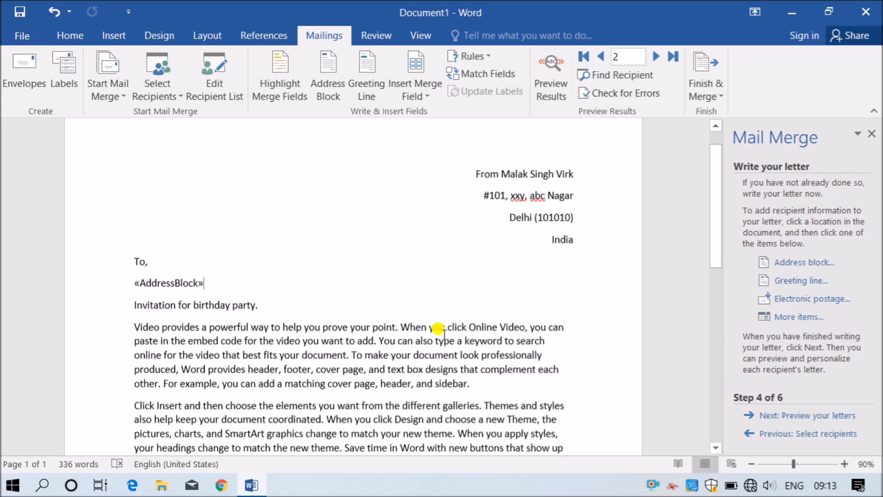
{"action": "left_click", "coordinate": [299, 307]}
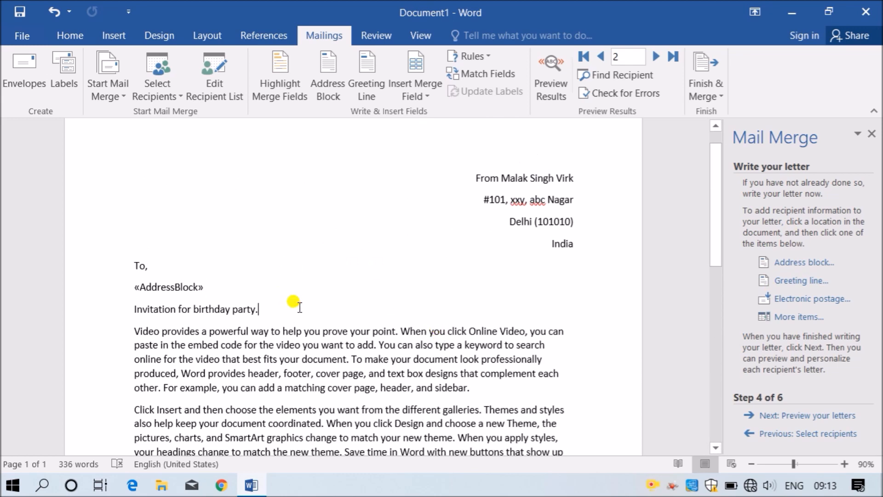
{"action": "key", "text": "Return"}
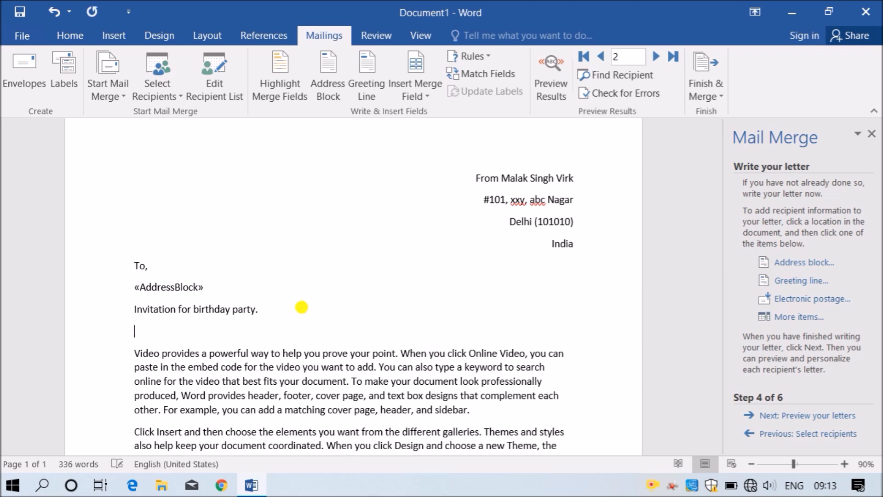
- Insert a greeting line using 'Dear' and the 'Mr. Randall' name format below the invitation sentence
{"action": "left_click", "coordinate": [782, 280]}
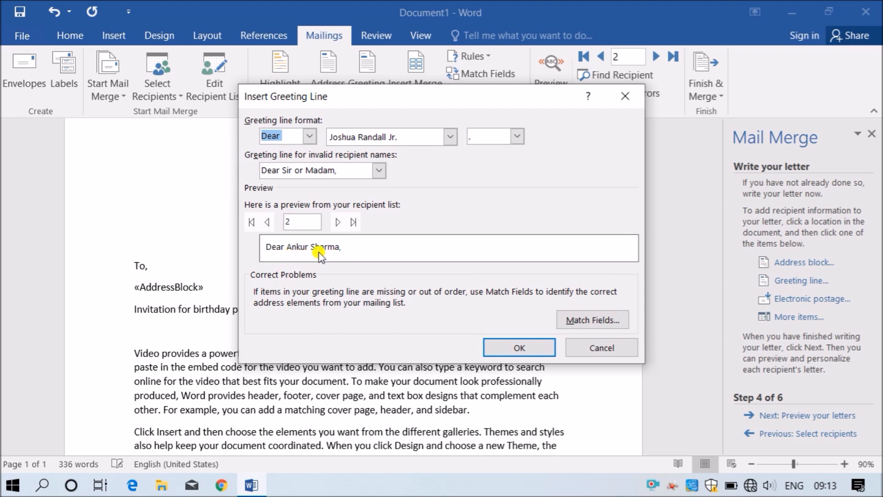
{"action": "left_click", "coordinate": [307, 136]}
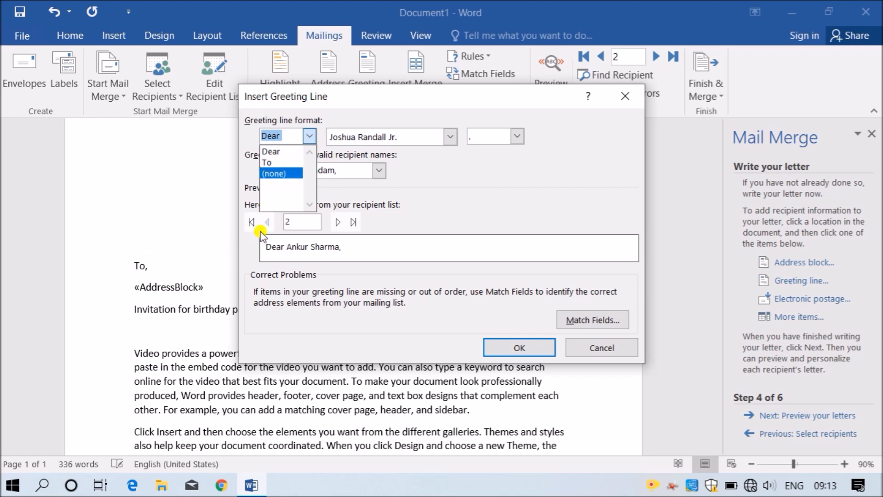
{"action": "left_click", "coordinate": [406, 165]}
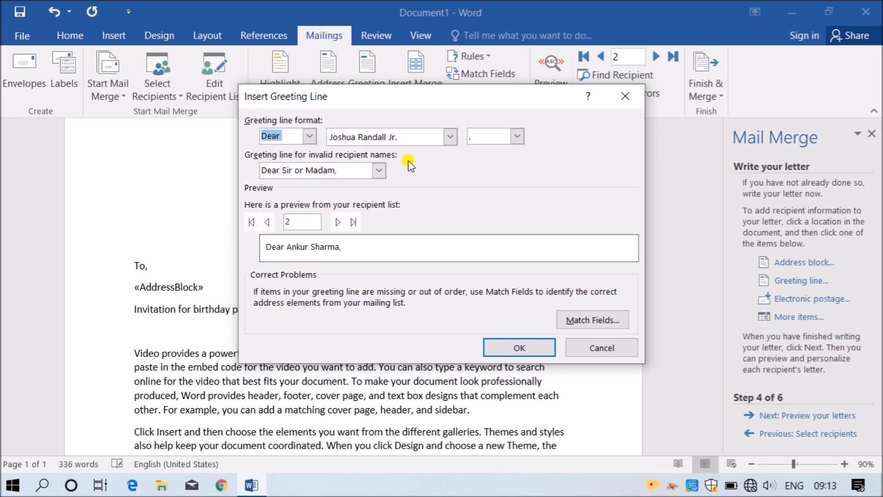
{"action": "left_click", "coordinate": [426, 138]}
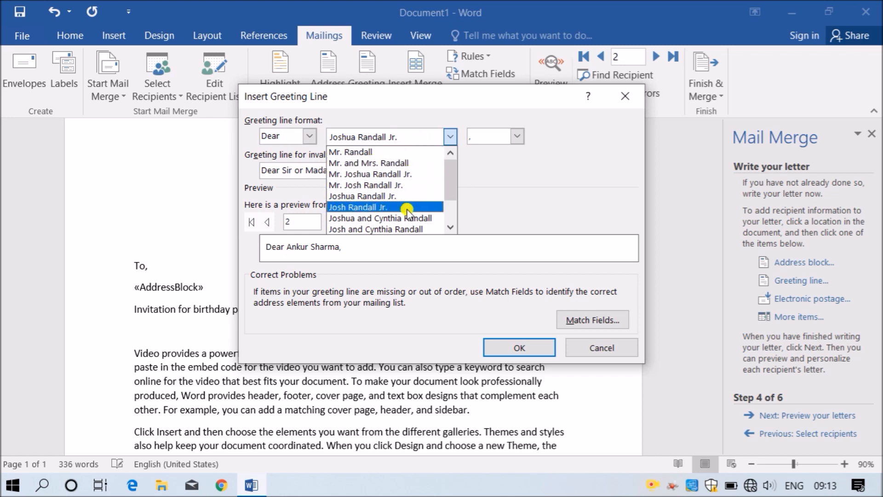
{"action": "left_click", "coordinate": [374, 152]}
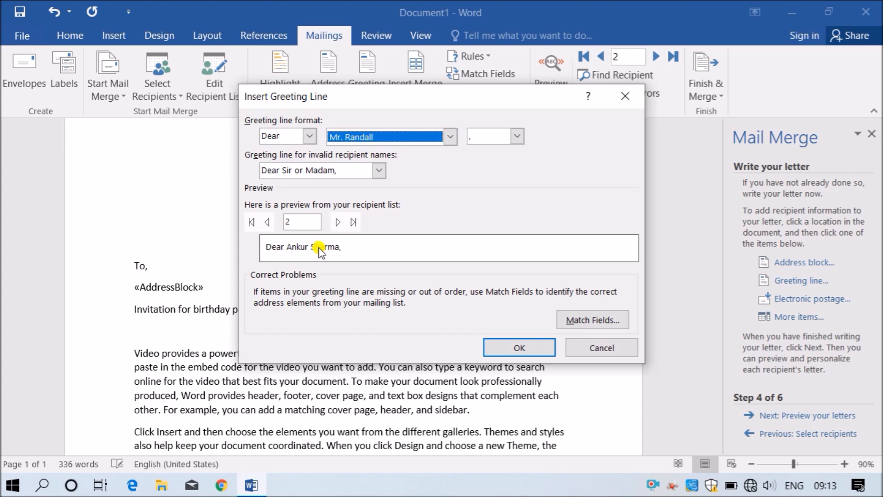
{"action": "left_click", "coordinate": [512, 351]}
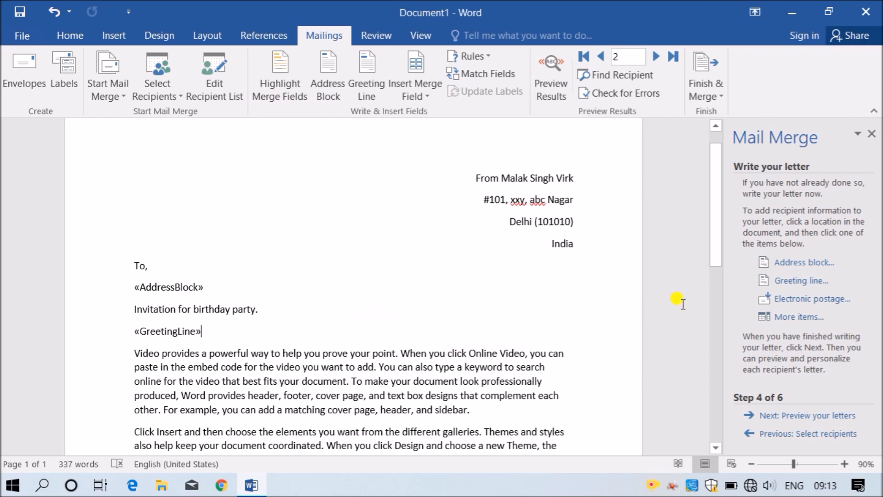
- Preview the merged letters and check the previous recipient's address block and greeting line
{"action": "left_click", "coordinate": [819, 416]}
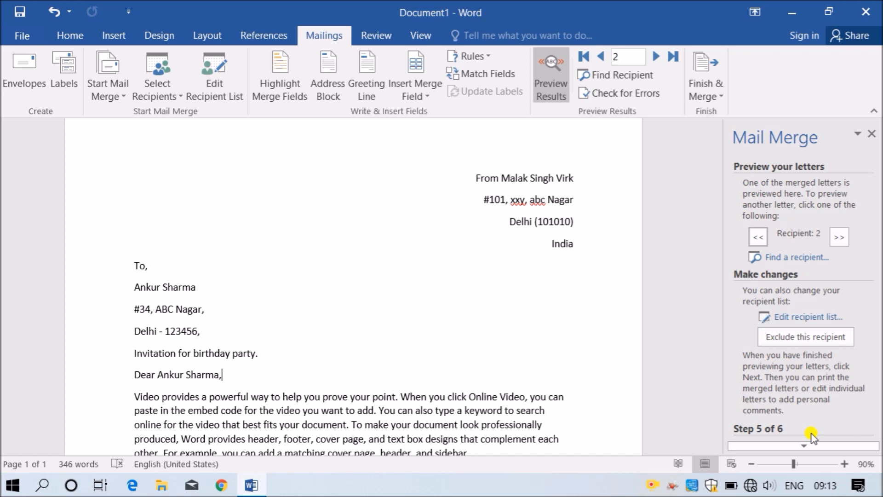
{"action": "left_click", "coordinate": [804, 445]}
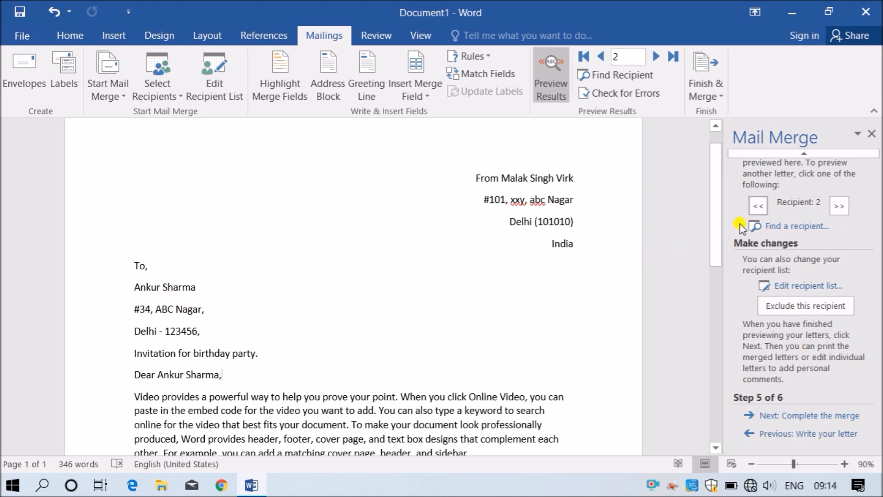
{"action": "left_click", "coordinate": [757, 206]}
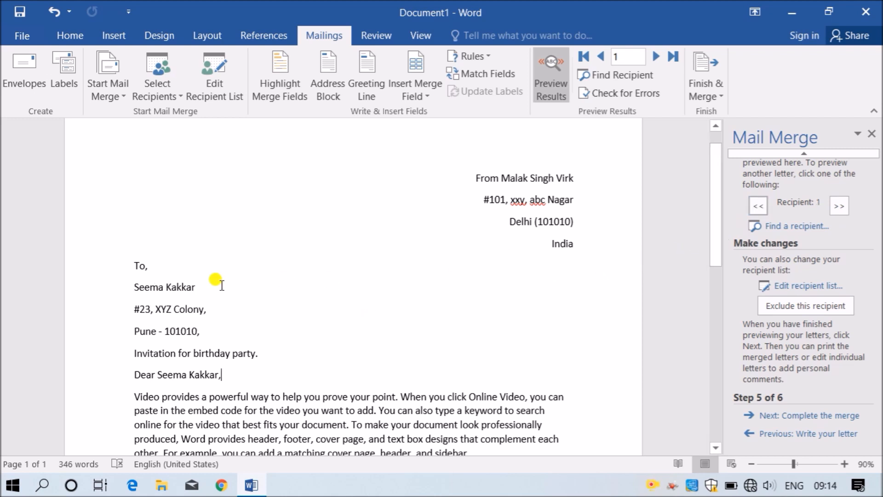
{"action": "left_click_drag", "start_coordinate": [127, 284], "coordinate": [199, 327]}
{"action": "left_click", "coordinate": [191, 306]}
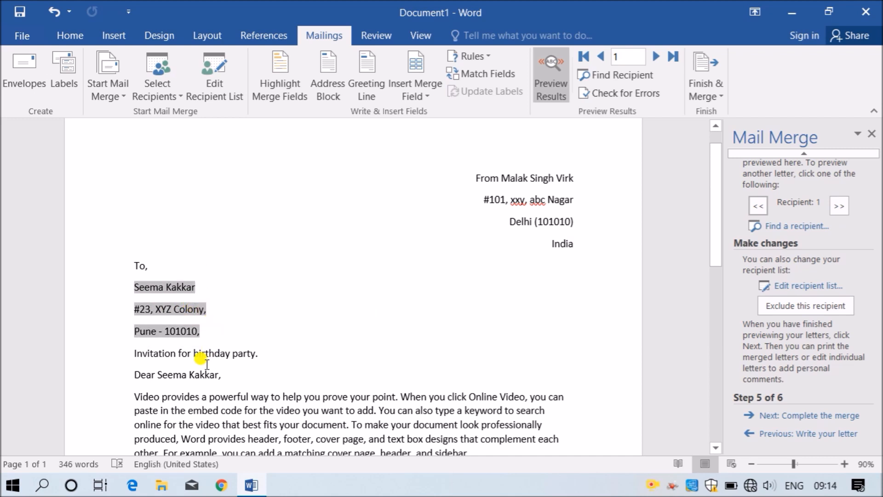
{"action": "left_click", "coordinate": [187, 374]}
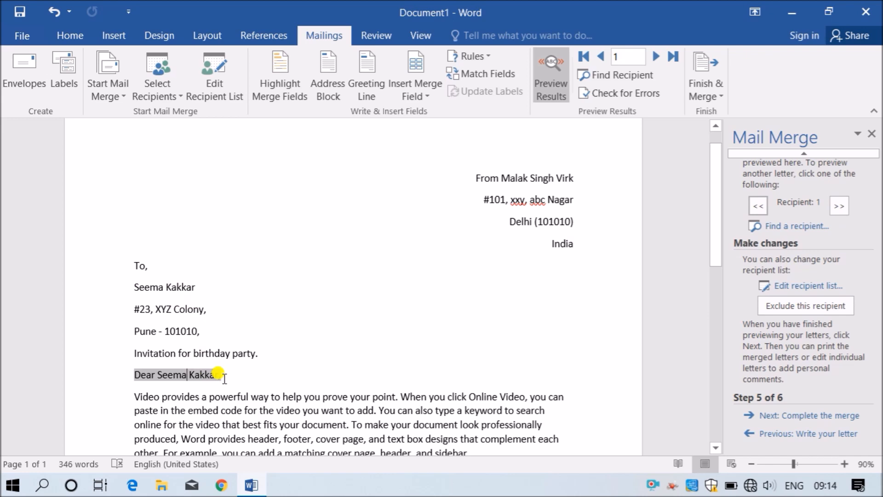
{"action": "left_click", "coordinate": [174, 305]}
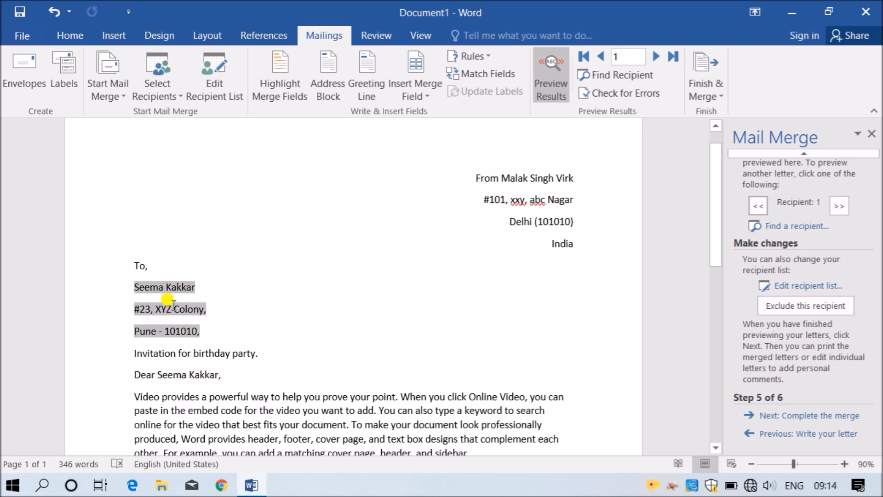
{"action": "scroll", "coordinate": [345, 319], "scroll_direction": "down", "scroll_amount": 5}
{"action": "scroll", "coordinate": [345, 319], "scroll_direction": "up", "scroll_amount": 6}
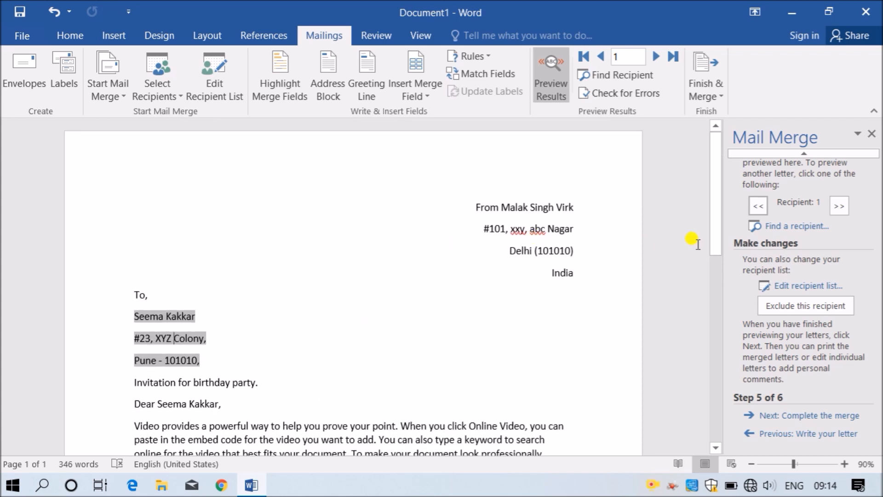
- Advance the preview to recipient 3, check its address and greeting, then reach Complete the merge
{"action": "left_click", "coordinate": [839, 205]}
{"action": "left_click", "coordinate": [839, 206]}
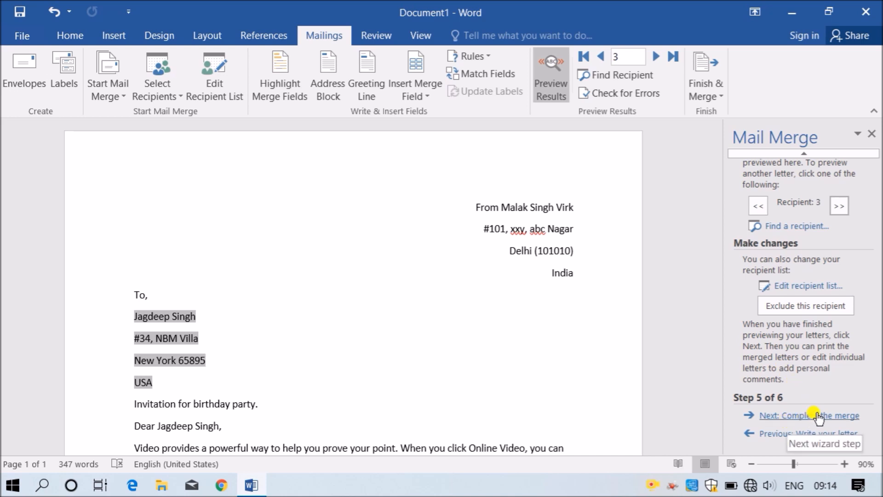
{"action": "left_click", "coordinate": [184, 360]}
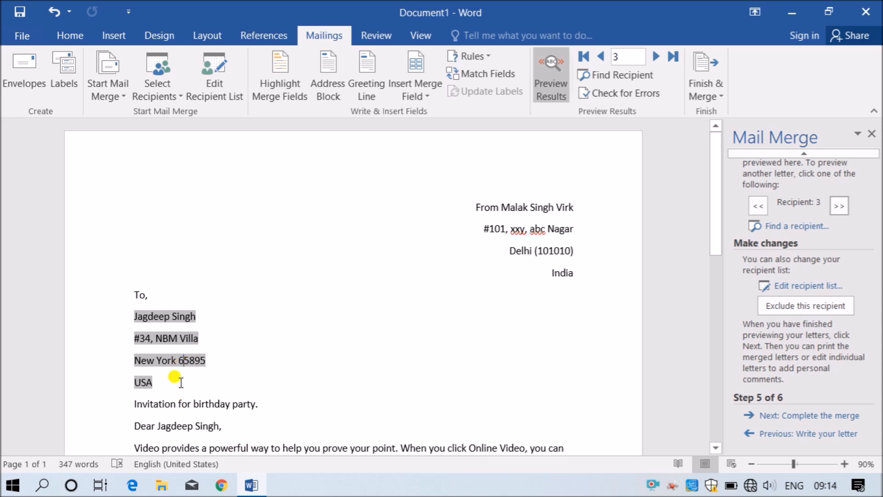
{"action": "left_click", "coordinate": [183, 425]}
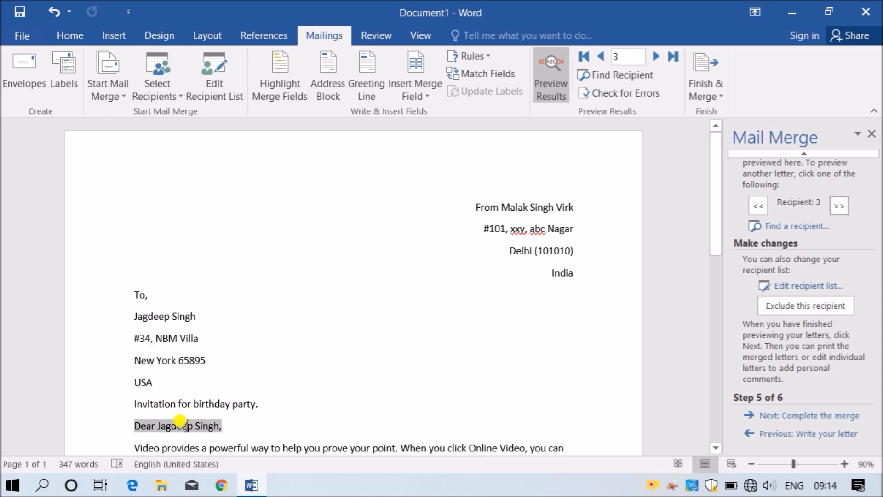
{"action": "left_click", "coordinate": [181, 361]}
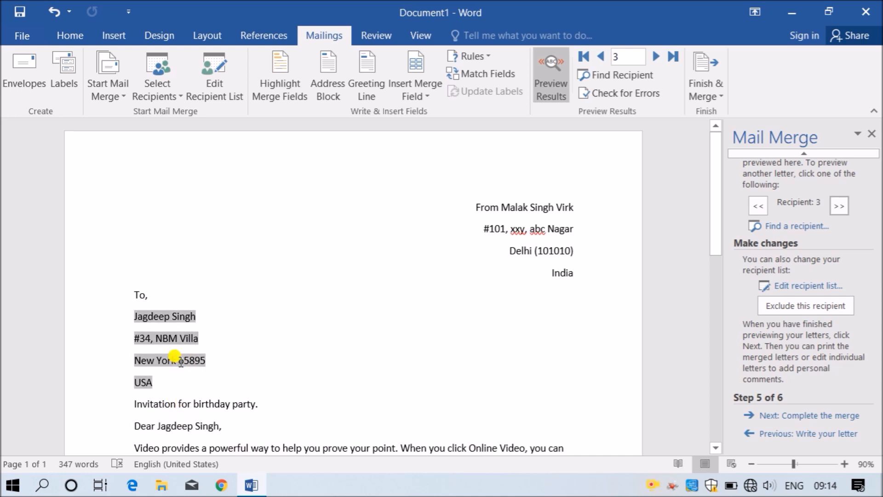
{"action": "left_click_drag", "start_coordinate": [303, 448], "coordinate": [384, 448]}
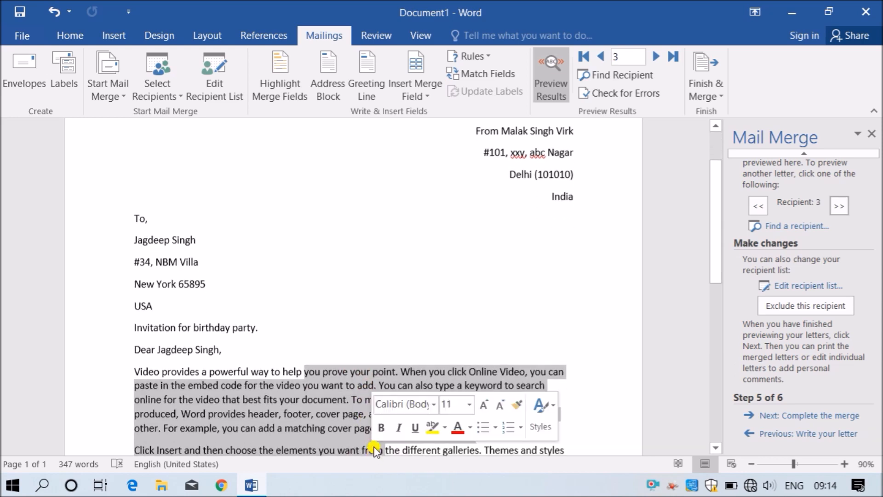
{"action": "left_click", "coordinate": [354, 417]}
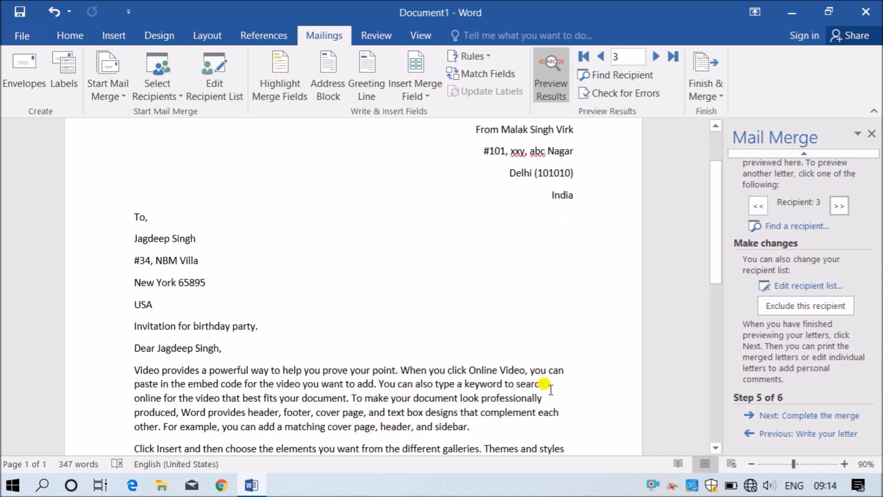
{"action": "left_click", "coordinate": [799, 416]}
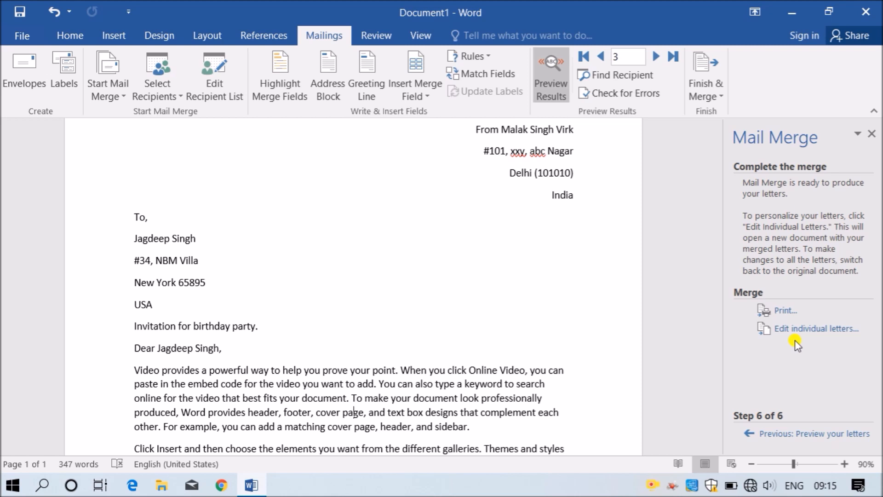
- Open Merge to Printer for the merged letters with All records selected
{"action": "left_click", "coordinate": [787, 311]}
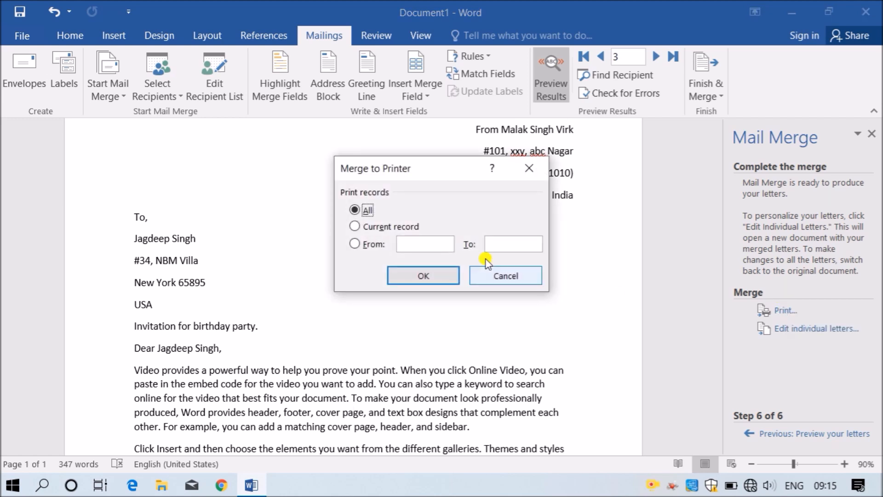
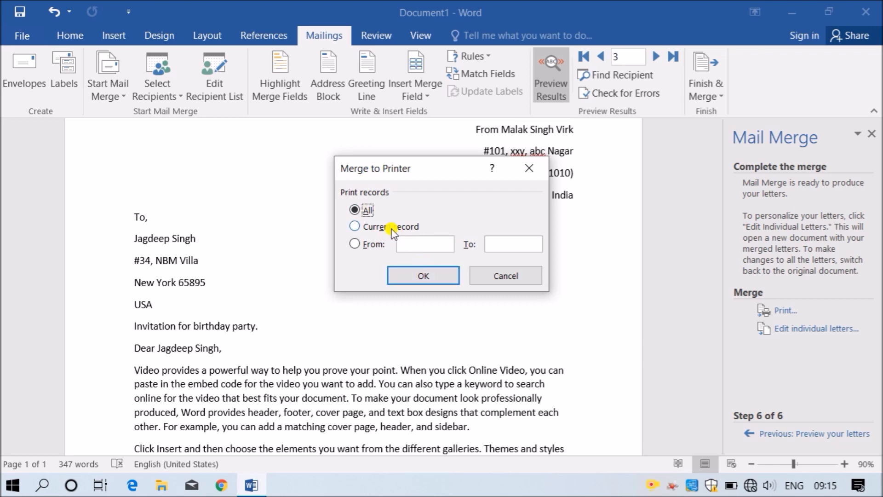
- Print all merged letters through Microsoft Print to PDF, saving them as MM4L on the Desktop
{"action": "left_click", "coordinate": [416, 277]}
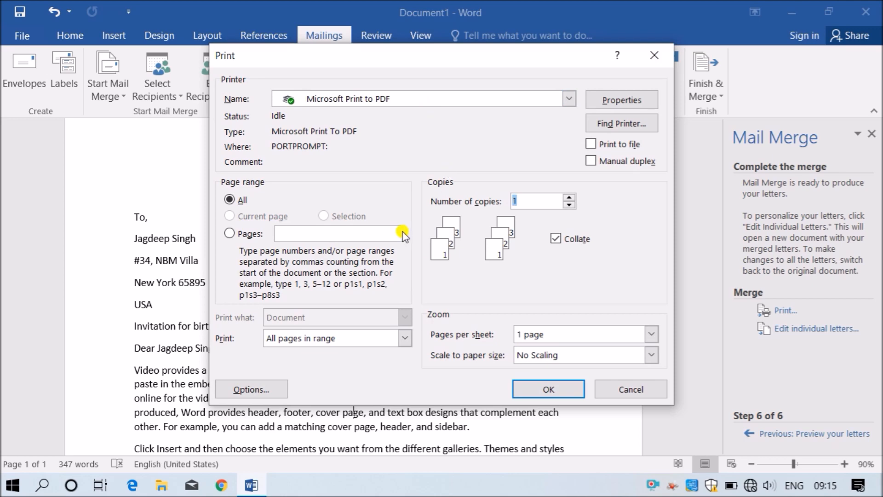
{"action": "left_click", "coordinate": [576, 385]}
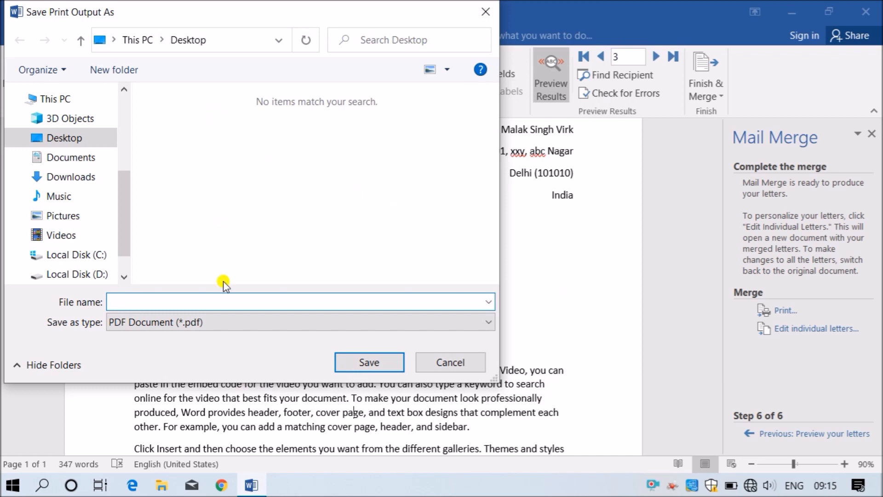
{"action": "type", "text": "MM4L"}
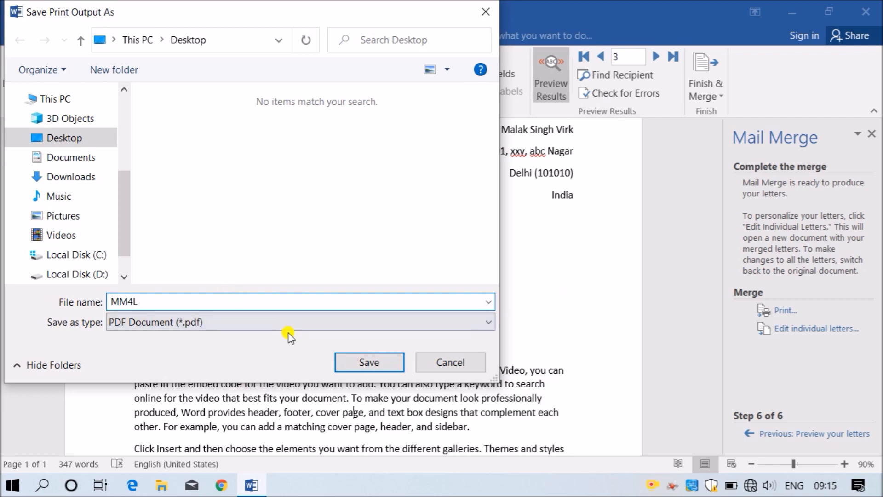
{"action": "left_click", "coordinate": [366, 362]}
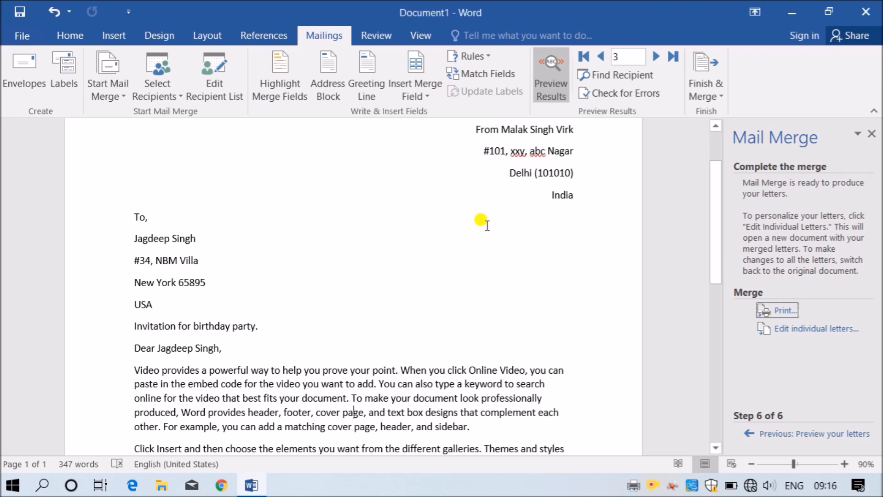
- Open MM4L.pdf from the desktop in a maximized Adobe Reader window
{"action": "left_click", "coordinate": [790, 13]}
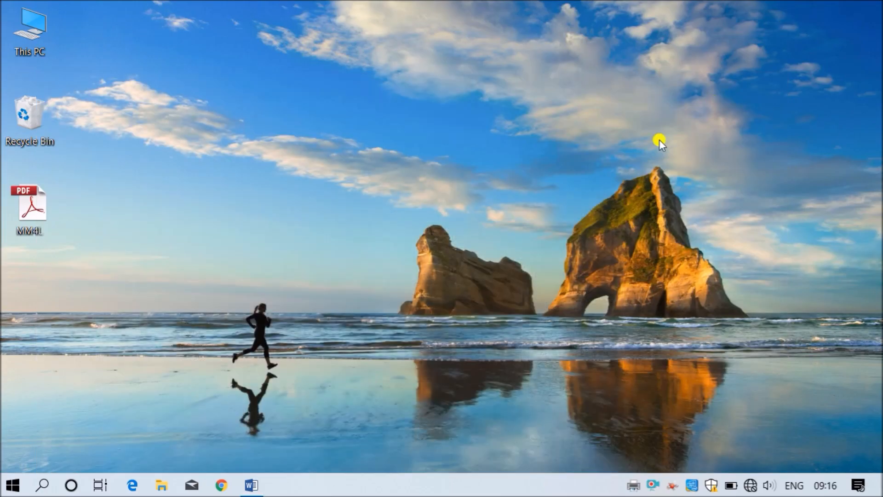
{"action": "double_click", "coordinate": [30, 206]}
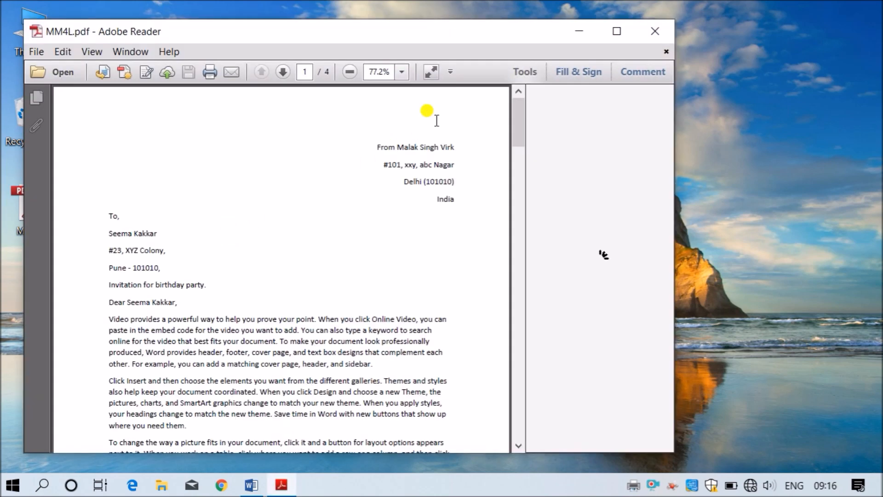
{"action": "left_click", "coordinate": [614, 31]}
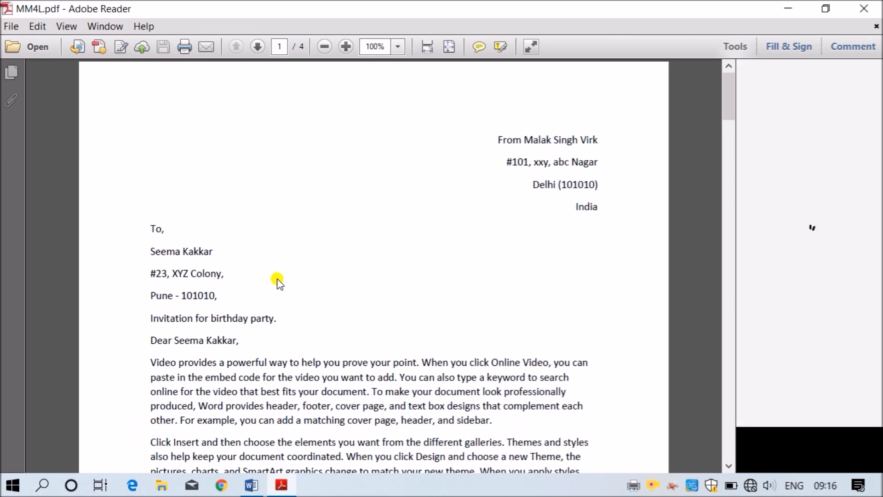
- Check the address lines and salutation of the first two merged letters
{"action": "left_click_drag", "start_coordinate": [153, 245], "coordinate": [225, 315]}
{"action": "left_click_drag", "start_coordinate": [149, 341], "coordinate": [237, 340]}
{"action": "scroll", "coordinate": [342, 306], "scroll_direction": "down", "scroll_amount": 15}
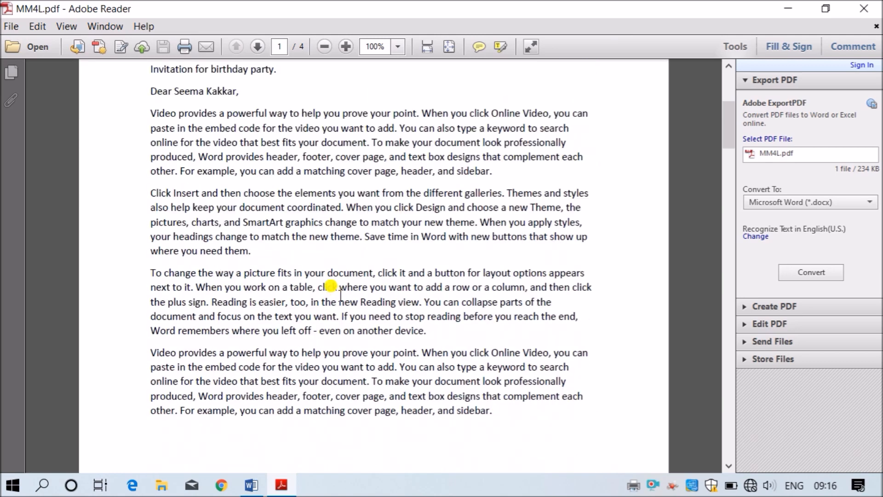
{"action": "scroll", "coordinate": [340, 297], "scroll_direction": "down", "scroll_amount": 15}
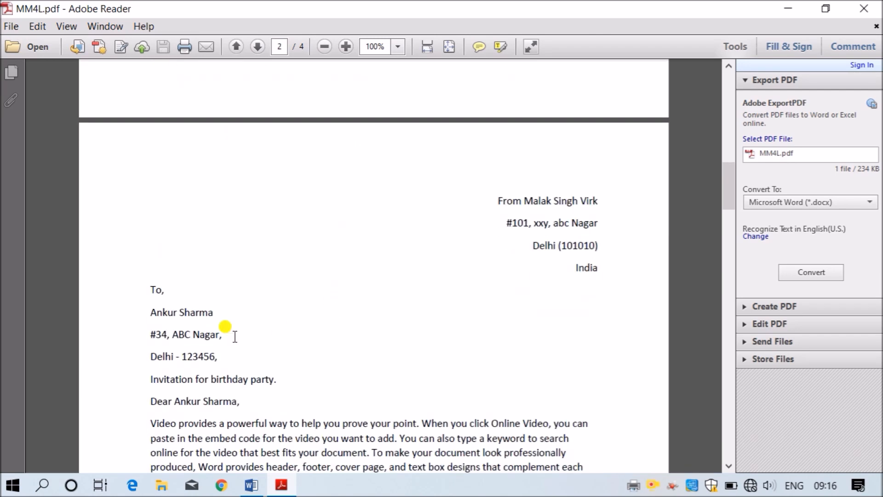
{"action": "left_click_drag", "start_coordinate": [151, 308], "coordinate": [239, 367]}
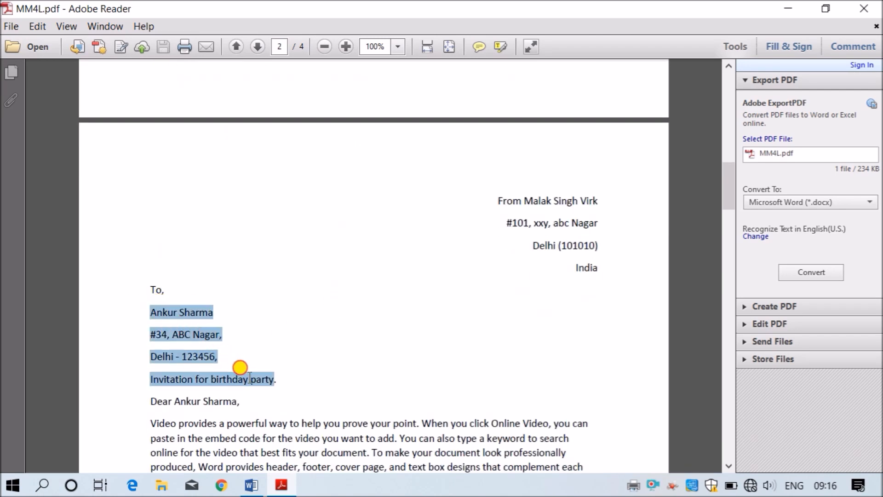
{"action": "left_click", "coordinate": [247, 353]}
- Scroll through the remaining merged letters down to page 4
{"action": "scroll", "coordinate": [363, 347], "scroll_direction": "down", "scroll_amount": 15}
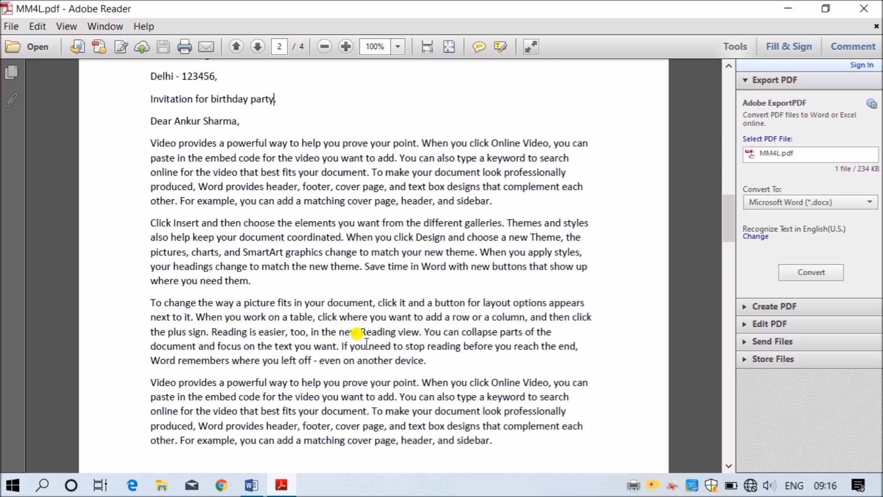
{"action": "scroll", "coordinate": [363, 343], "scroll_direction": "down", "scroll_amount": 8}
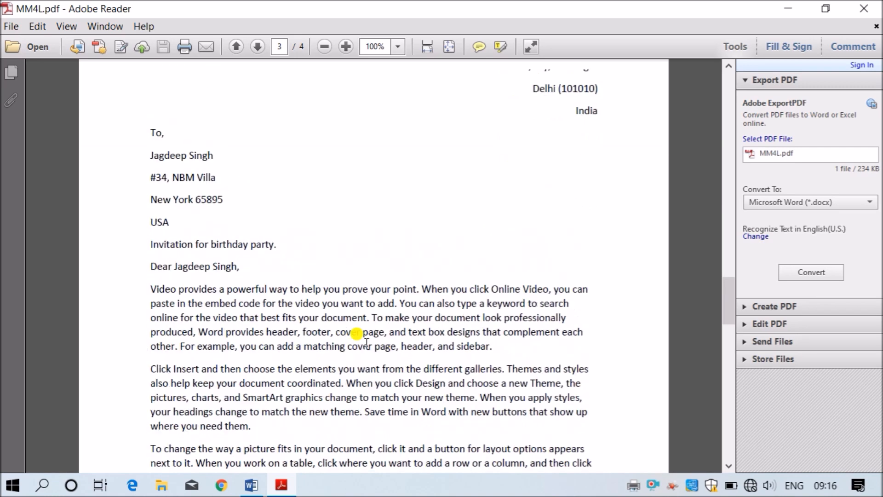
{"action": "scroll", "coordinate": [354, 335], "scroll_direction": "up", "scroll_amount": 5}
{"action": "scroll", "coordinate": [226, 304], "scroll_direction": "down", "scroll_amount": 8}
{"action": "scroll", "coordinate": [257, 303], "scroll_direction": "down", "scroll_amount": 14}
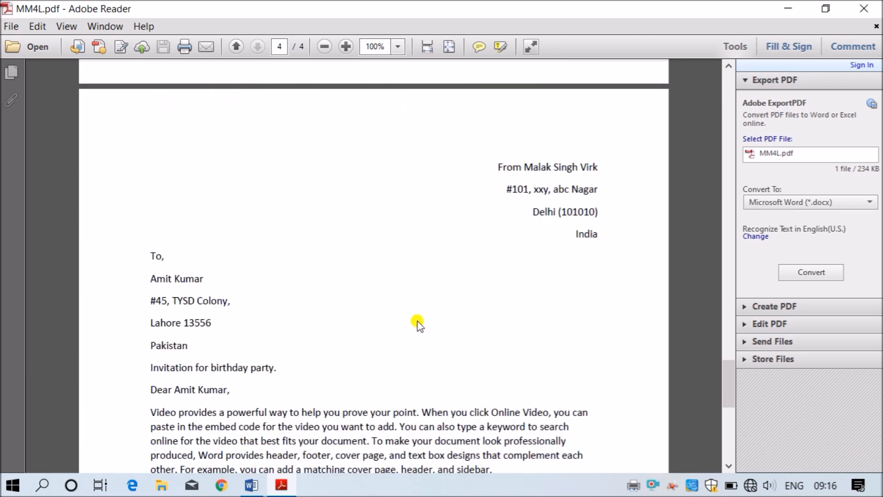
{"action": "scroll", "coordinate": [432, 302], "scroll_direction": "down", "scroll_amount": 5}
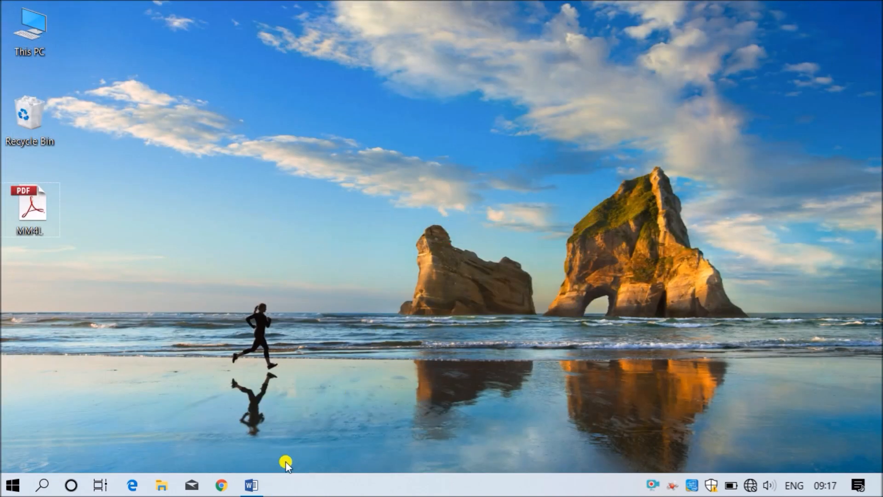
- Create a new blank document and start the Step-by-Step Mail Merge Wizard with Labels as the document type
{"action": "left_click", "coordinate": [251, 485]}
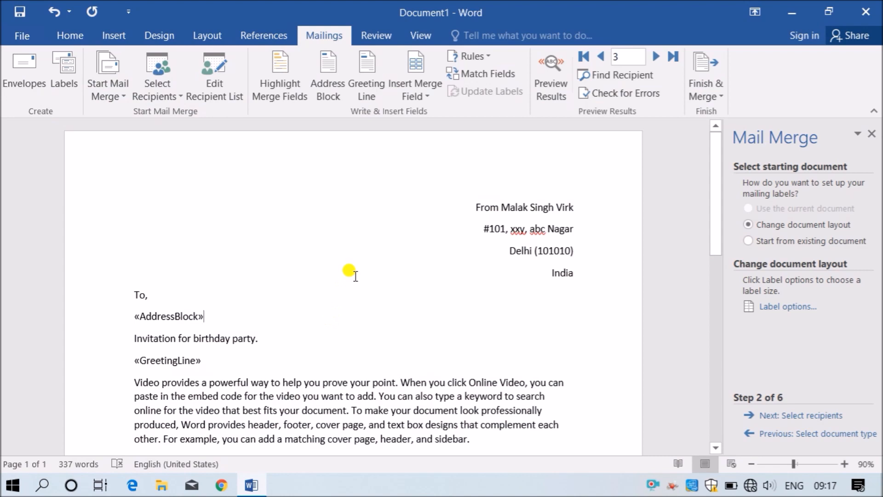
{"action": "key", "text": "ctrl+n"}
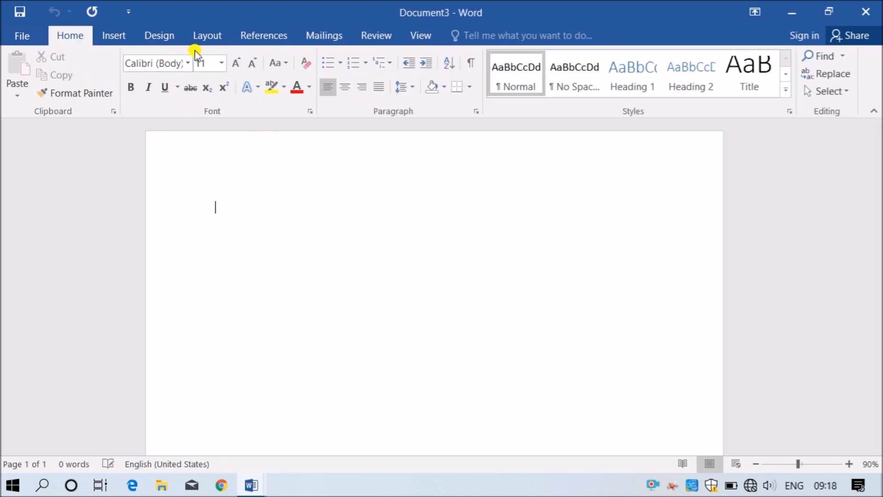
{"action": "left_click", "coordinate": [327, 34]}
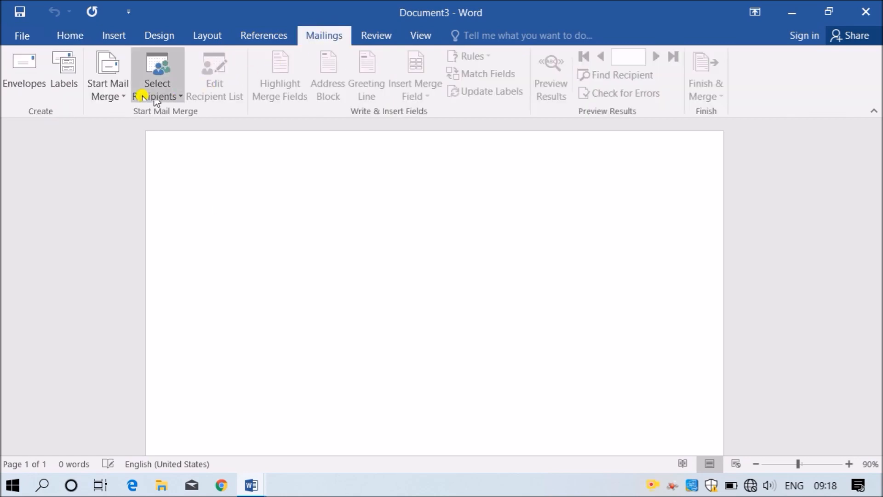
{"action": "left_click", "coordinate": [116, 96]}
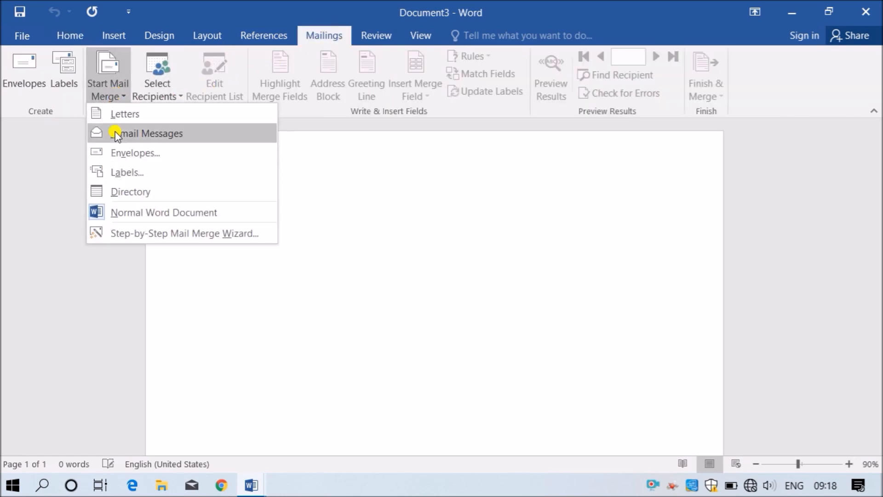
{"action": "left_click", "coordinate": [128, 233]}
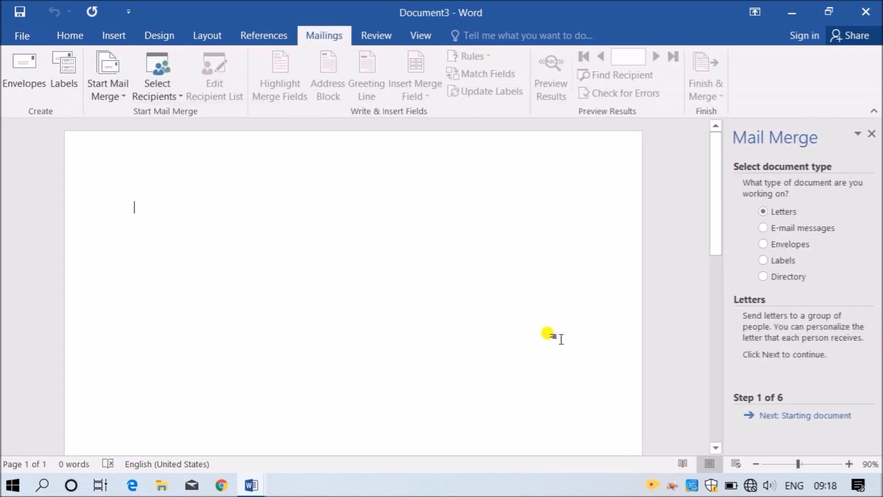
{"action": "left_click", "coordinate": [767, 261]}
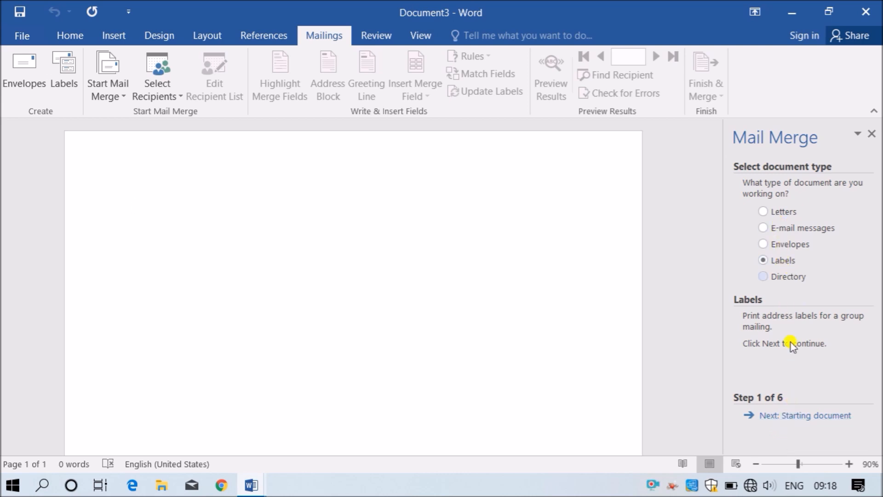
{"action": "left_click", "coordinate": [796, 420]}
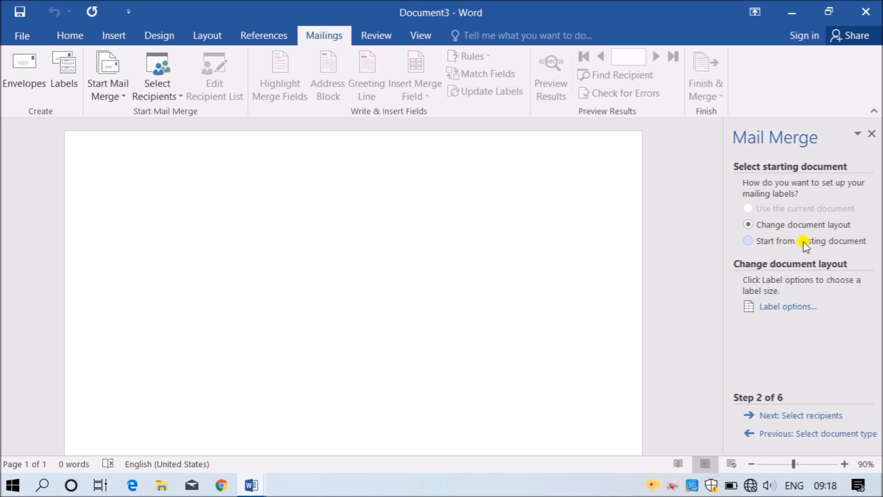
- Lay out Document3 as Microsoft 30 Per Page address labels (2.54 × 6.67 cm)
{"action": "left_click", "coordinate": [822, 242]}
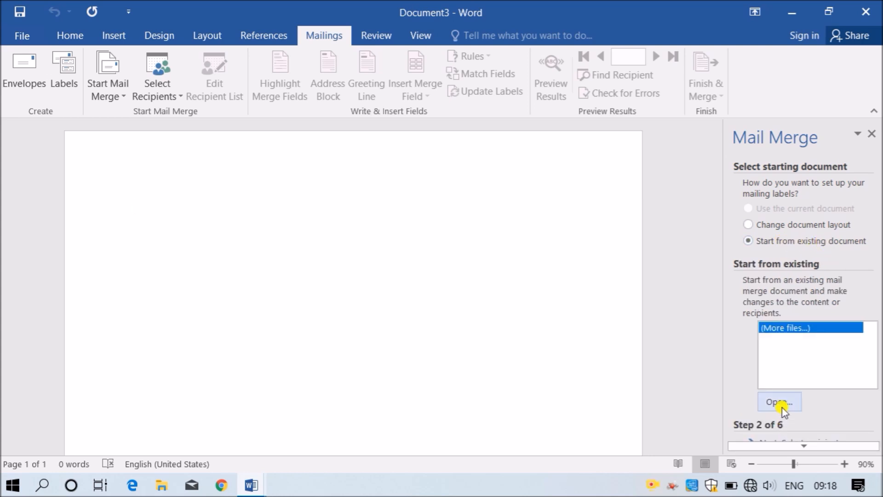
{"action": "left_click", "coordinate": [787, 15]}
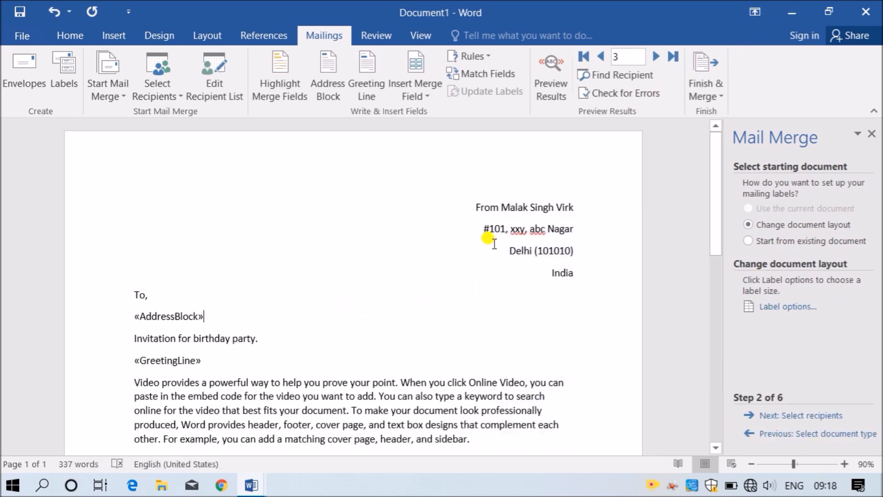
{"action": "left_click", "coordinate": [786, 12]}
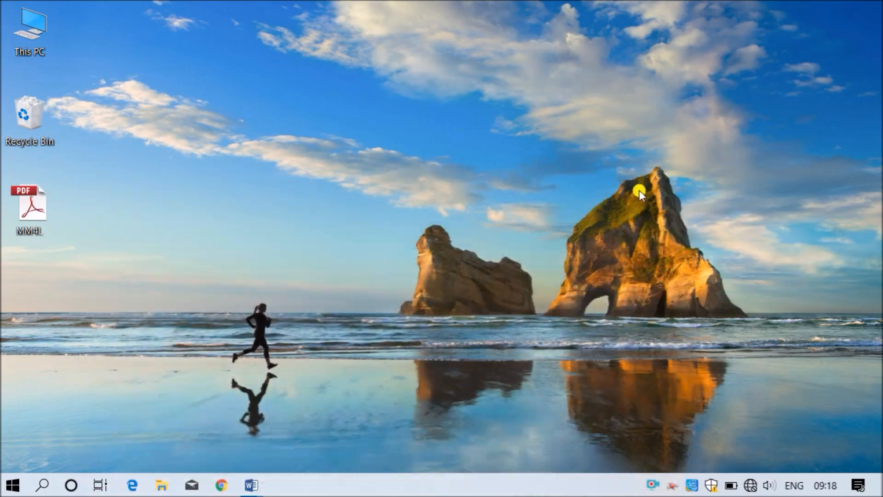
{"action": "left_click", "coordinate": [254, 477]}
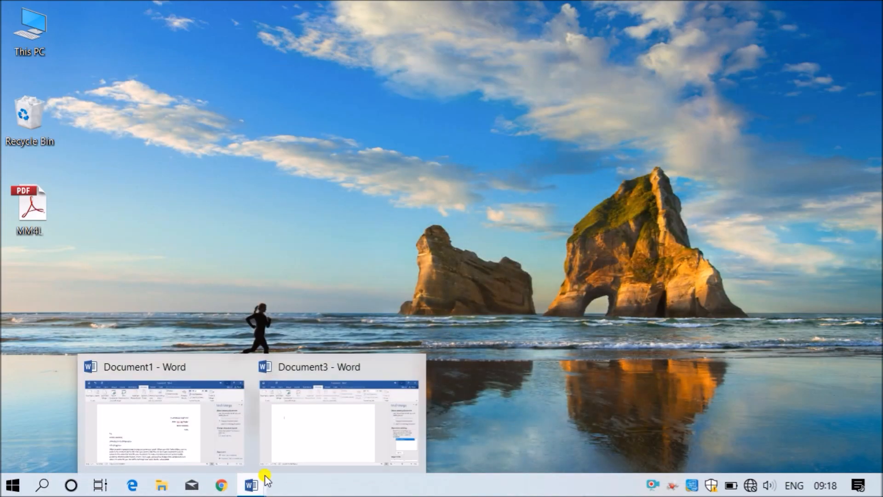
{"action": "left_click", "coordinate": [345, 431]}
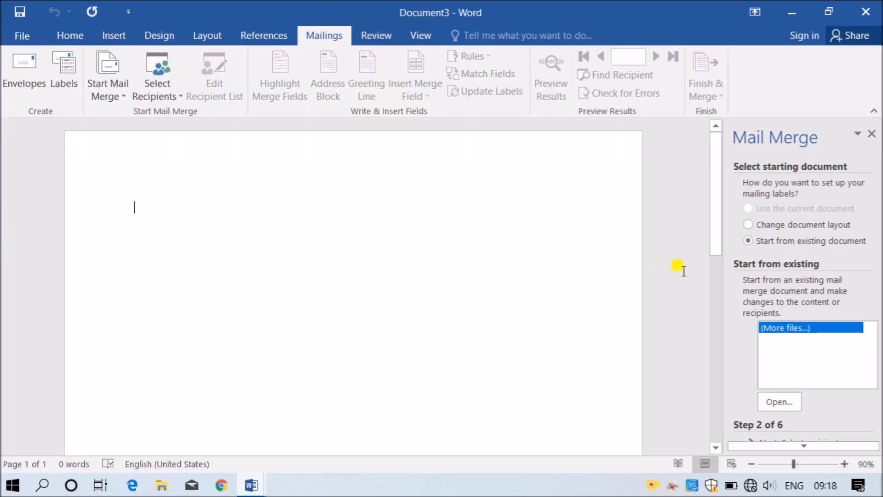
{"action": "left_click", "coordinate": [796, 225]}
{"action": "left_click", "coordinate": [779, 318]}
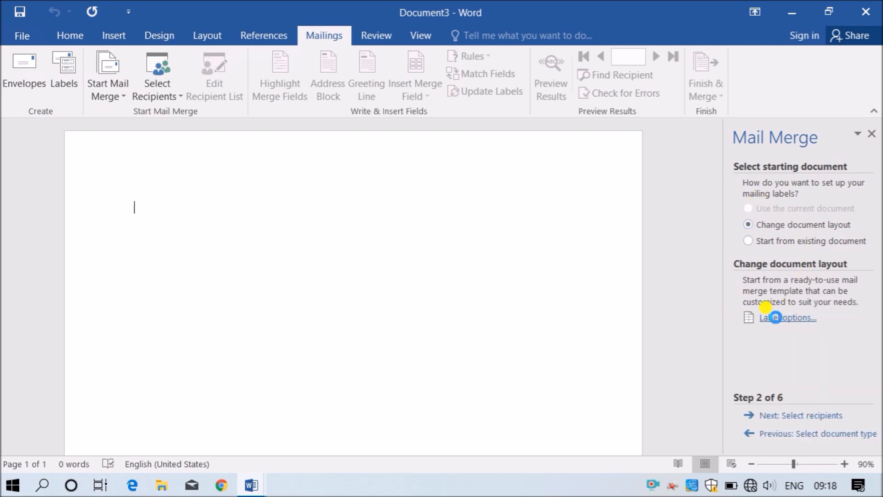
{"action": "left_click", "coordinate": [775, 313]}
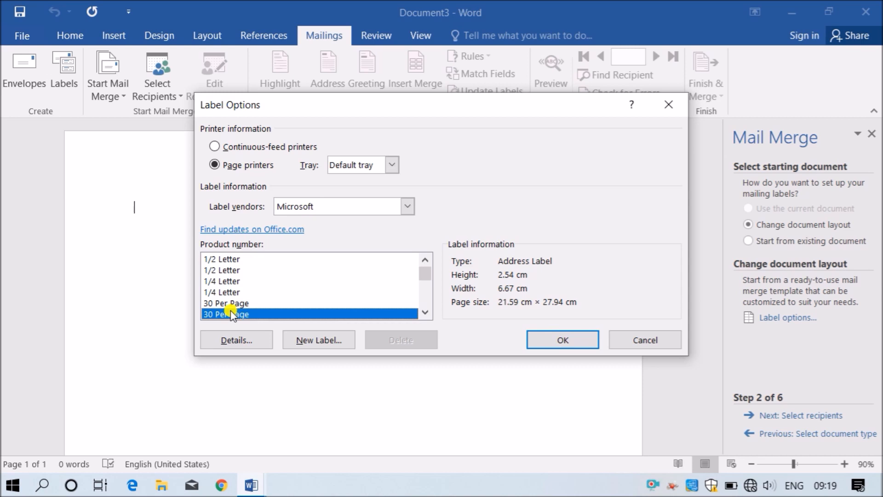
{"action": "mouse_move", "coordinate": [419, 276]}
{"action": "left_mouse_down"}
{"action": "mouse_move", "coordinate": [430, 289]}
{"action": "mouse_move", "coordinate": [422, 268]}
{"action": "left_mouse_up"}
{"action": "left_click", "coordinate": [549, 343]}
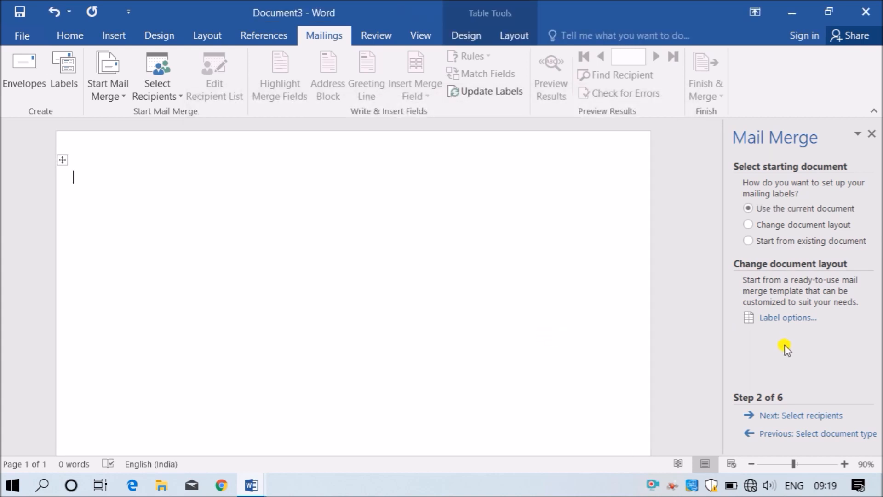
- Advance to Select recipients and place the cursor in the first label of the label table
{"action": "left_click", "coordinate": [808, 417]}
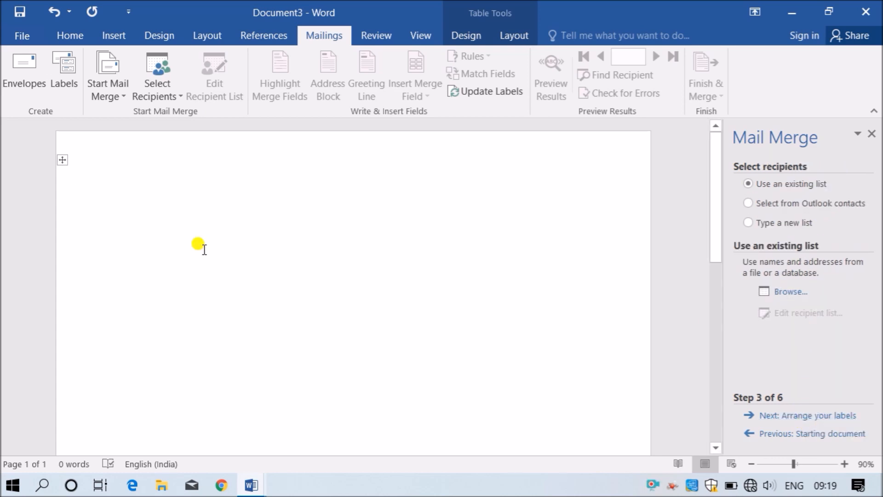
{"action": "left_click", "coordinate": [64, 159]}
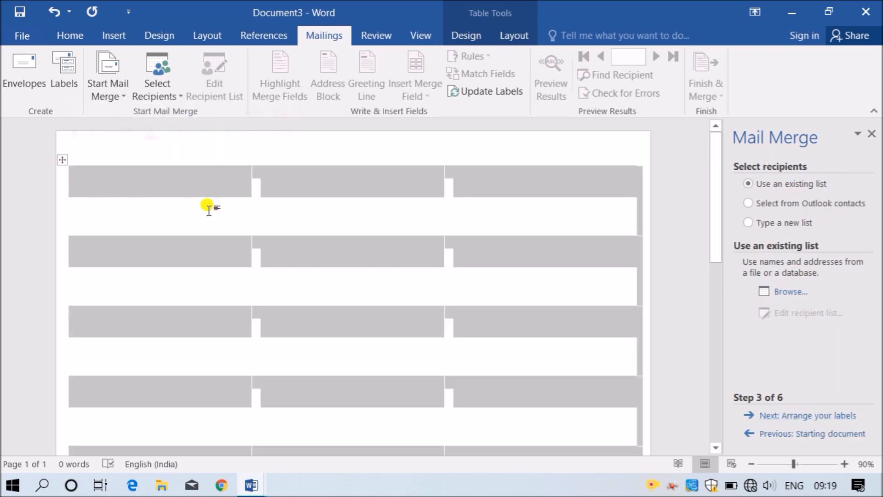
{"action": "scroll", "coordinate": [524, 395], "scroll_direction": "down", "scroll_amount": 1}
{"action": "scroll", "coordinate": [532, 400], "scroll_direction": "up", "scroll_amount": 10}
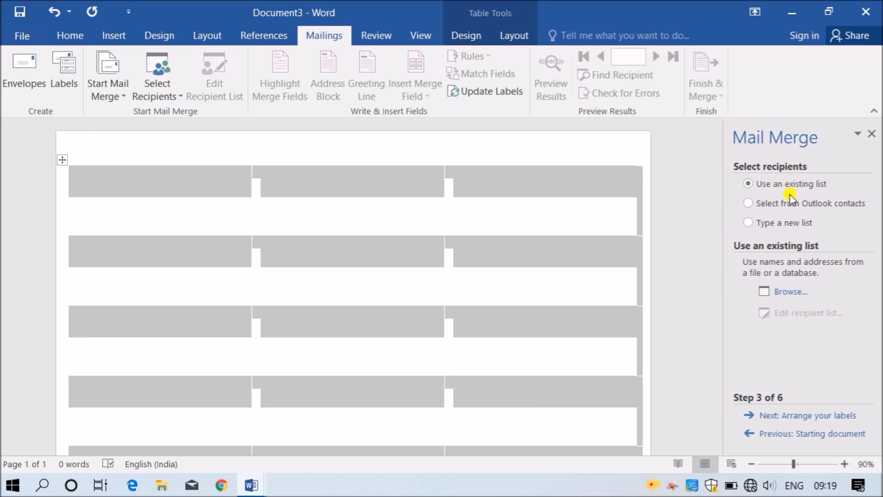
{"action": "left_click", "coordinate": [361, 207]}
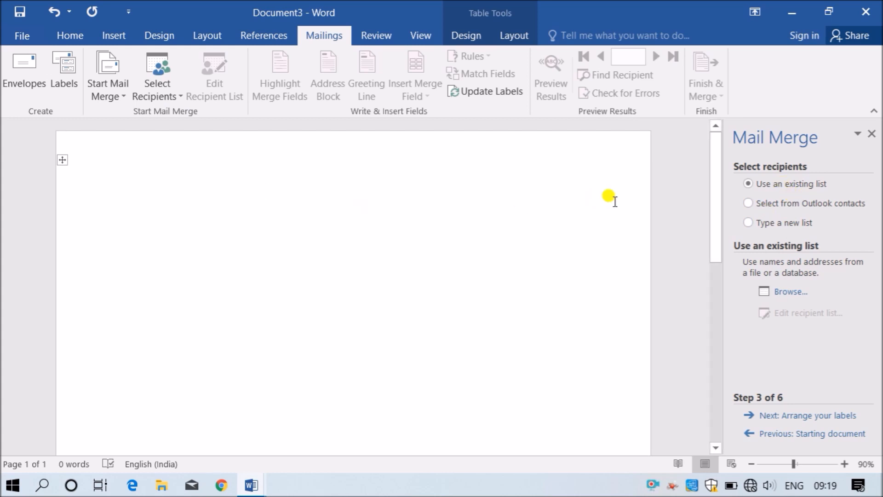
{"action": "left_click", "coordinate": [258, 183]}
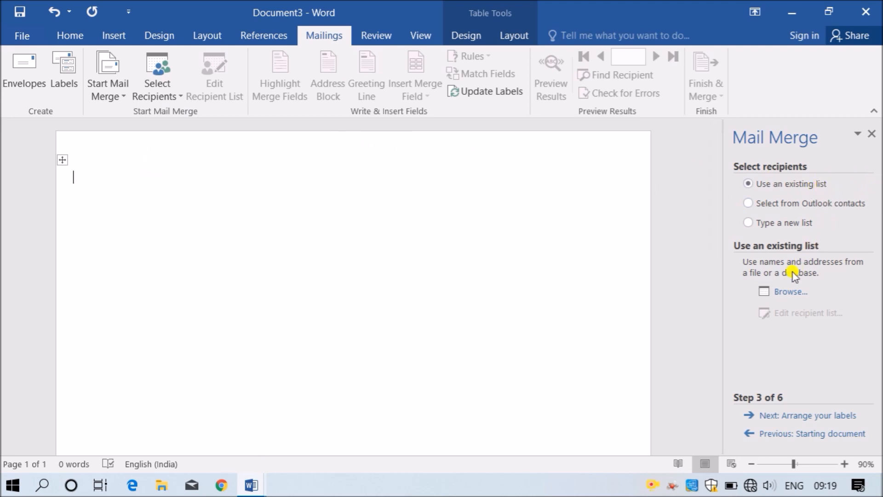
- Link the AddressList data source and accept all 4 recipients in Mail Merge Recipients
{"action": "left_click", "coordinate": [787, 291]}
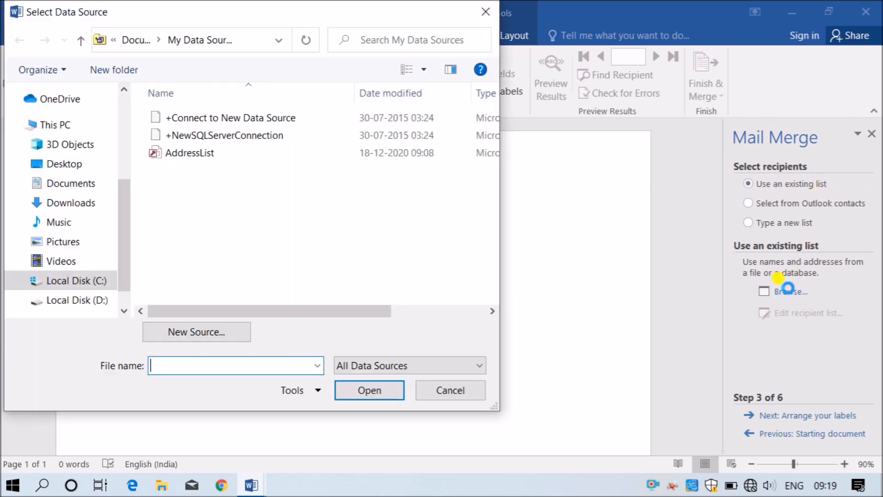
{"action": "left_click", "coordinate": [208, 154]}
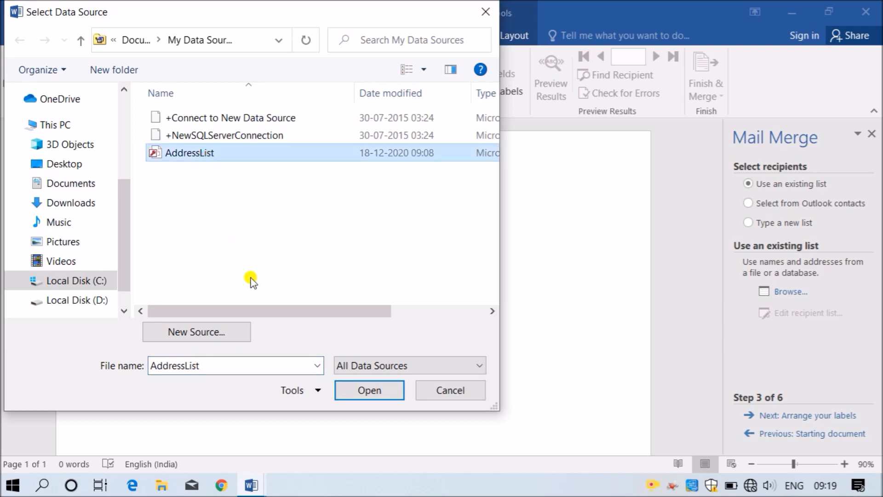
{"action": "left_click", "coordinate": [369, 390]}
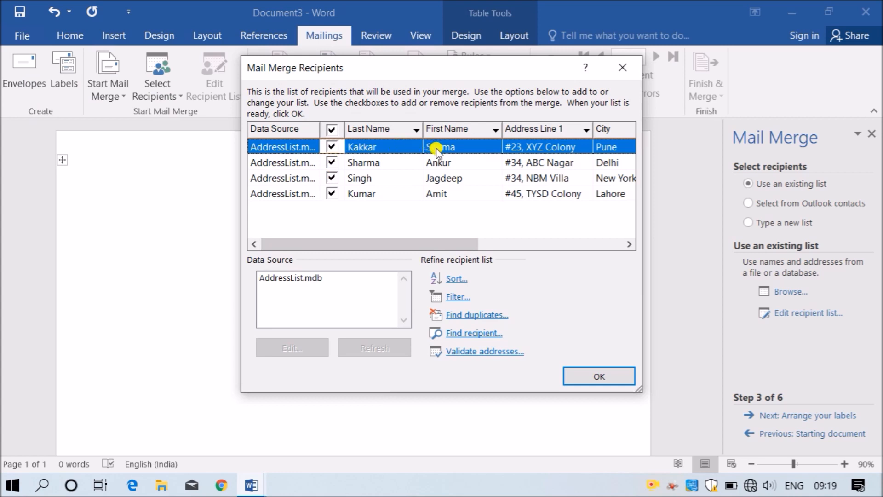
{"action": "left_click", "coordinate": [331, 148]}
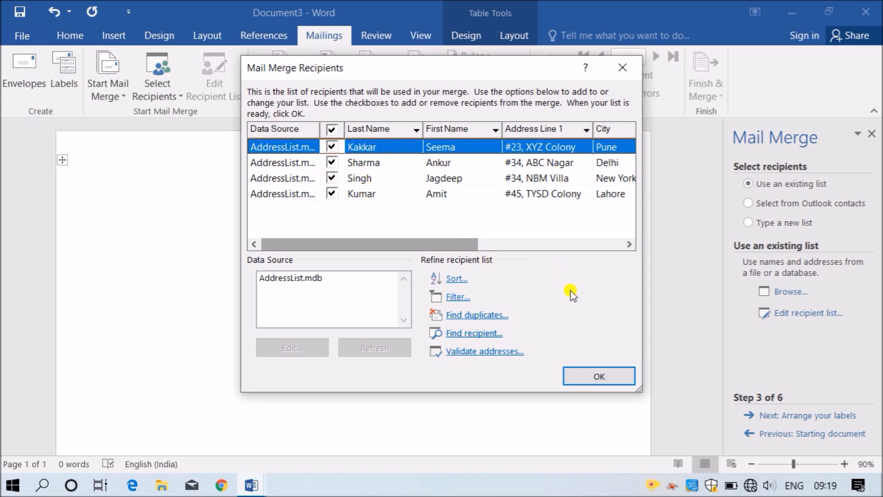
{"action": "left_click", "coordinate": [601, 378]}
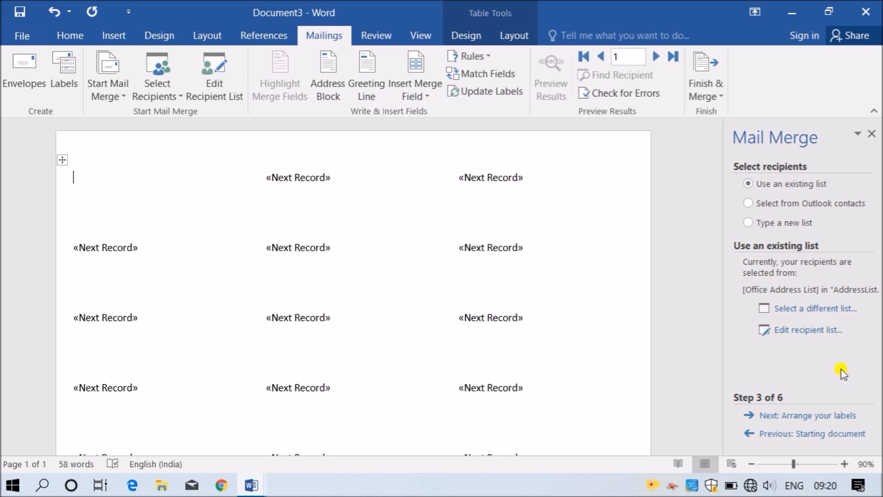
- Insert an Address Block that includes the country only when not India, then update all labels
{"action": "left_click", "coordinate": [826, 416]}
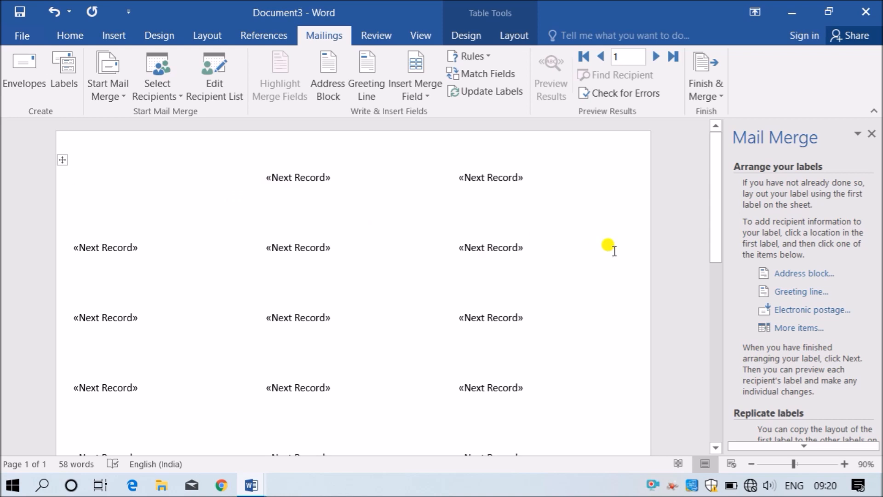
{"action": "left_click", "coordinate": [794, 274]}
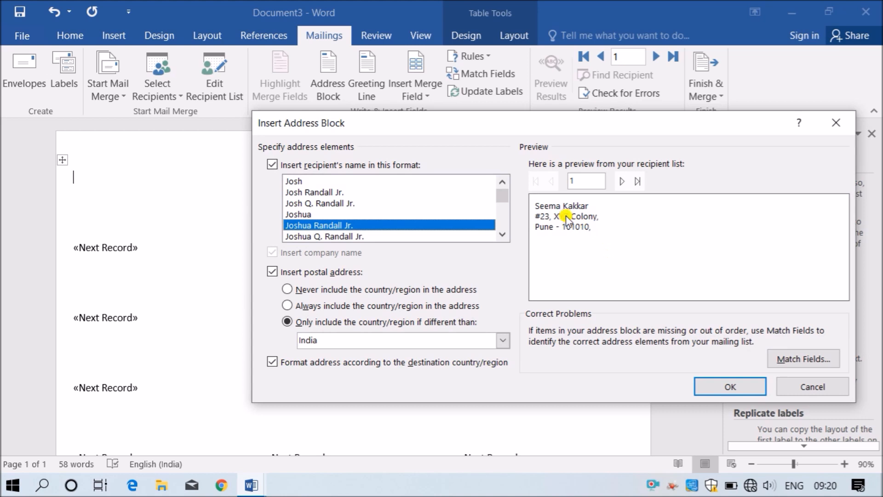
{"action": "left_click", "coordinate": [330, 305]}
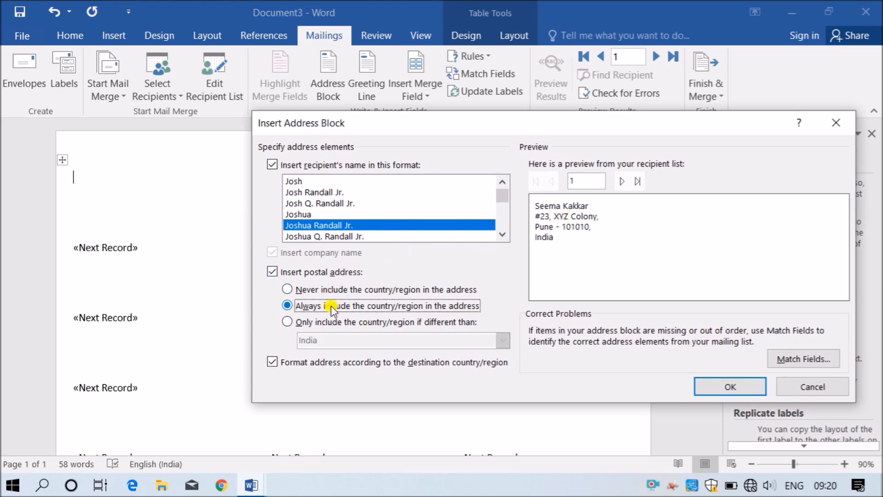
{"action": "left_click", "coordinate": [410, 322]}
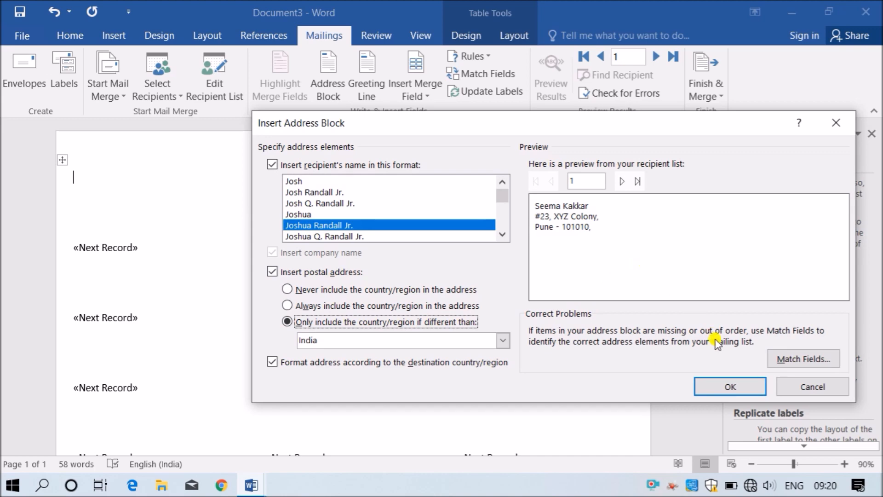
{"action": "left_click", "coordinate": [729, 387]}
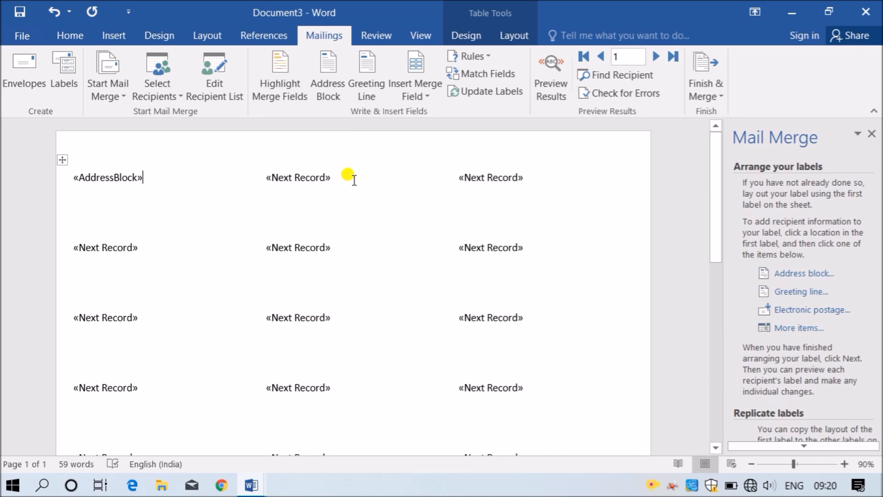
{"action": "left_click", "coordinate": [195, 177]}
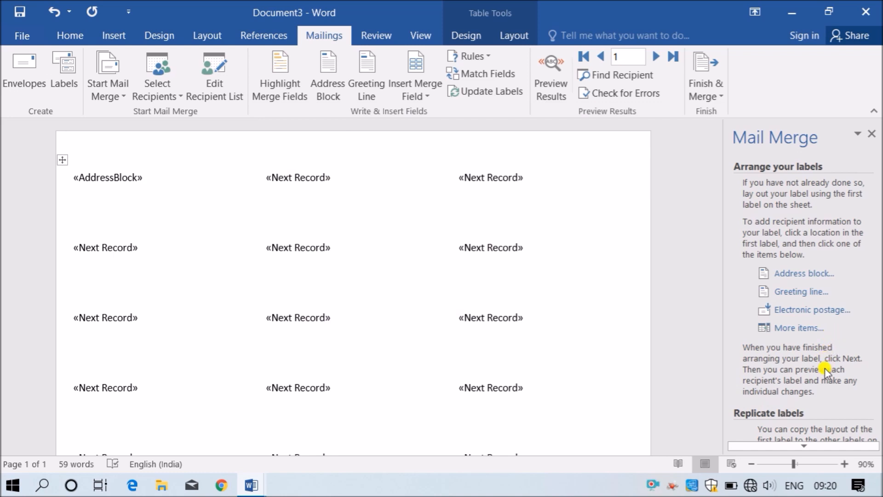
{"action": "scroll", "coordinate": [821, 449], "scroll_direction": "down", "scroll_amount": 5}
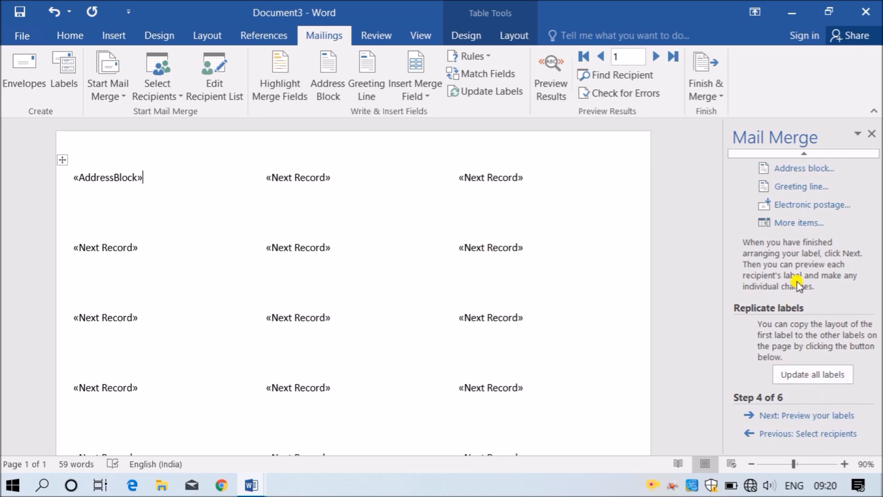
{"action": "left_click", "coordinate": [821, 377]}
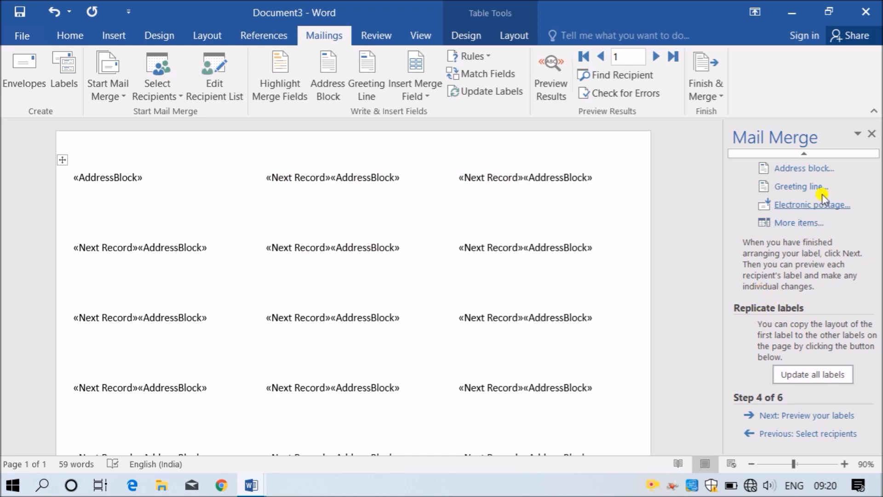
- Set up a greeting line in the first label using 'To' with the Mr. Randall name format
{"action": "left_click", "coordinate": [782, 188]}
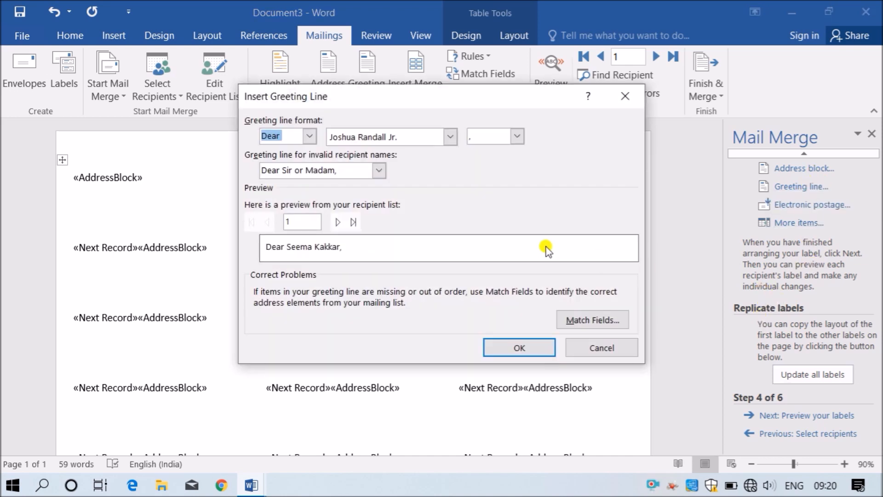
{"action": "left_click", "coordinate": [593, 347]}
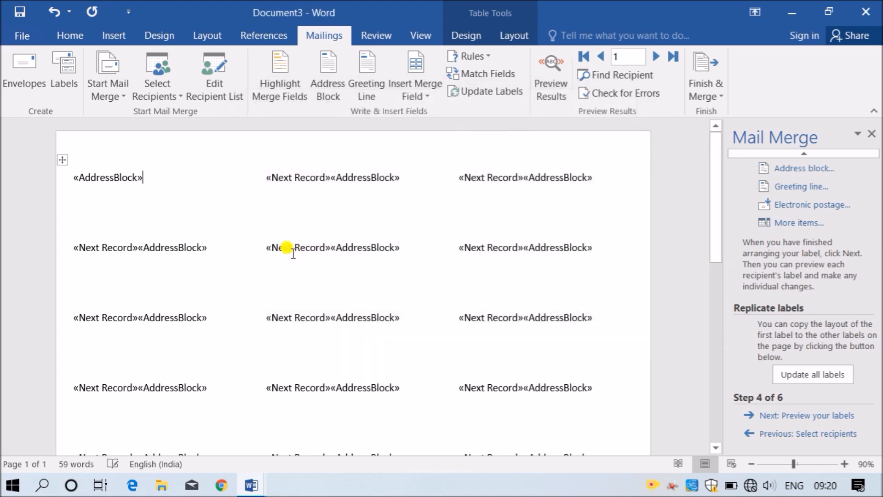
{"action": "left_click", "coordinate": [70, 178]}
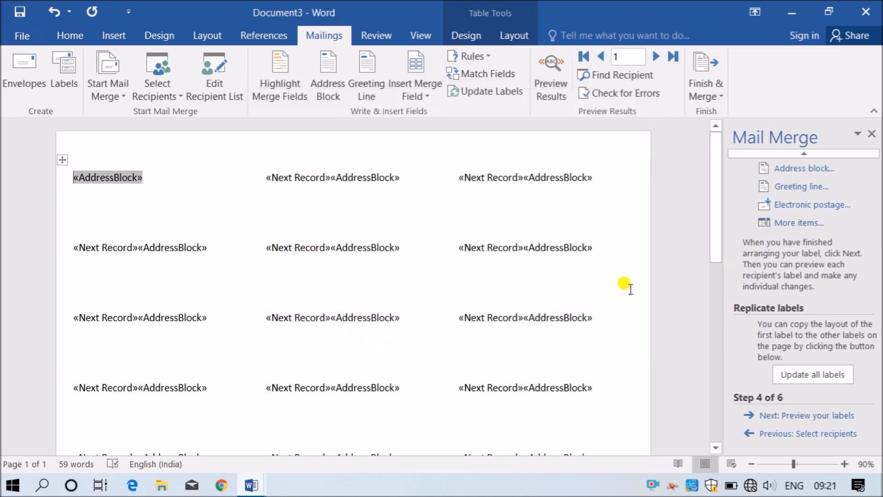
{"action": "left_click", "coordinate": [802, 186]}
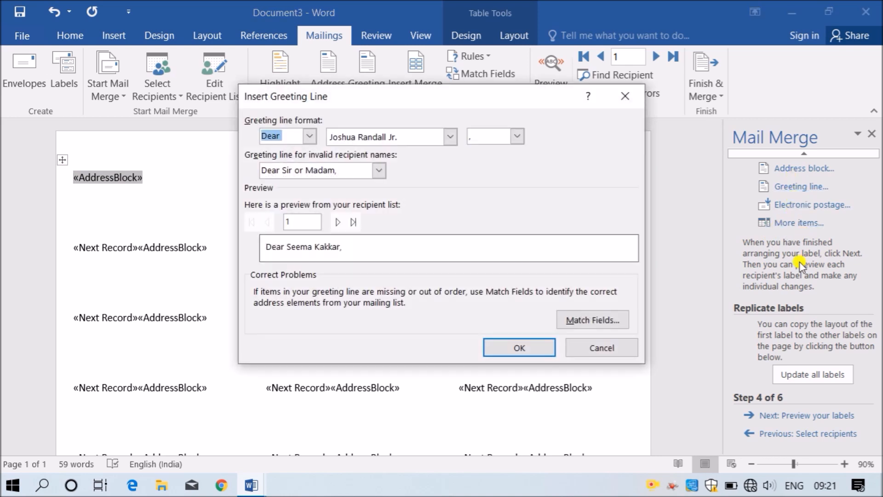
{"action": "left_click", "coordinate": [309, 136]}
{"action": "left_click", "coordinate": [278, 162]}
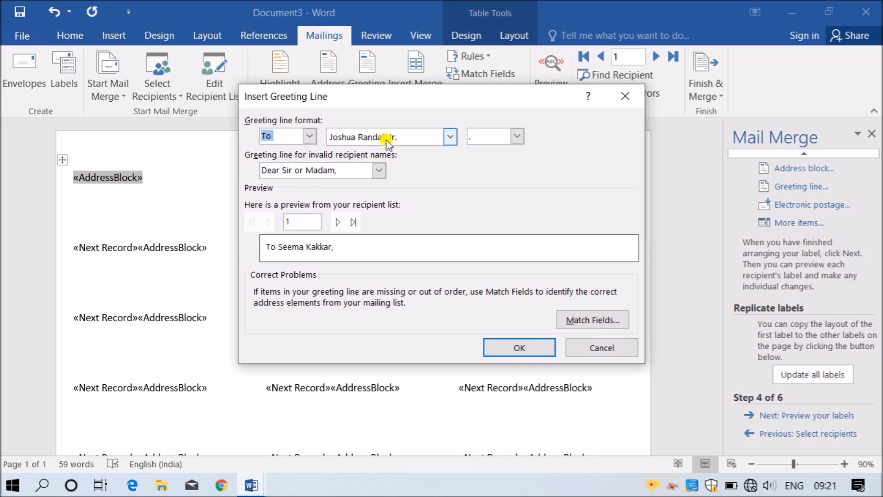
{"action": "left_click", "coordinate": [450, 137]}
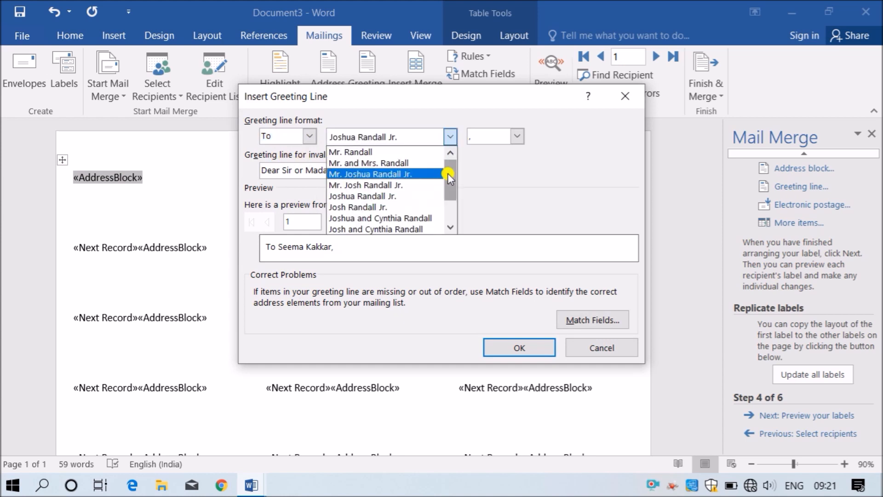
{"action": "scroll", "coordinate": [450, 216], "scroll_direction": "down", "scroll_amount": 2}
{"action": "scroll", "coordinate": [446, 180], "scroll_direction": "up", "scroll_amount": 2}
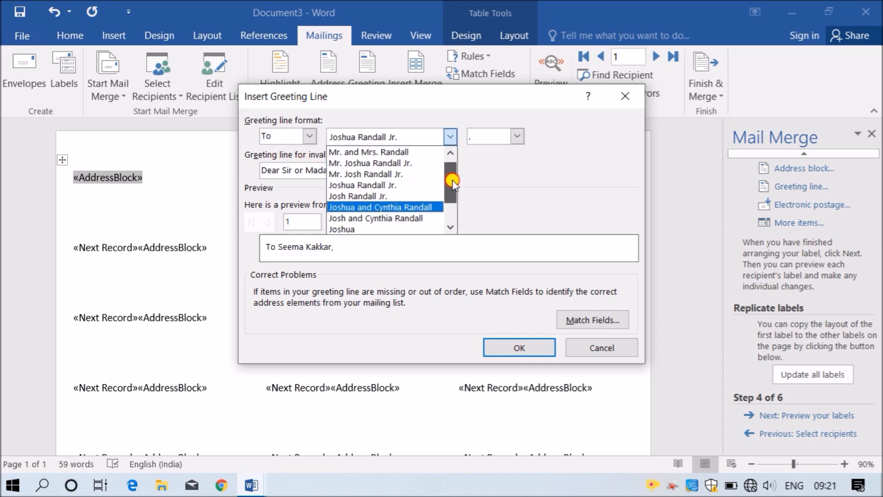
{"action": "left_click", "coordinate": [378, 153]}
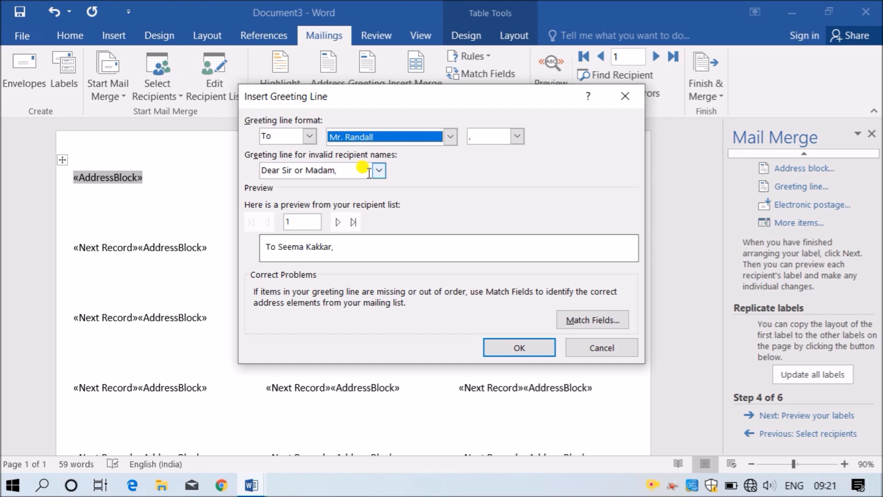
- End the greeting with a colon, use no greeting for invalid names, then update and preview all labels
{"action": "left_click", "coordinate": [517, 136]}
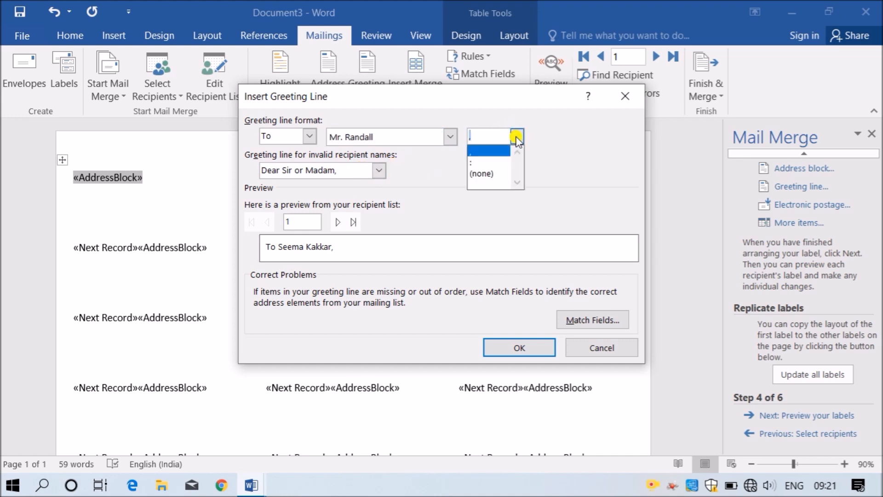
{"action": "left_click", "coordinate": [486, 162]}
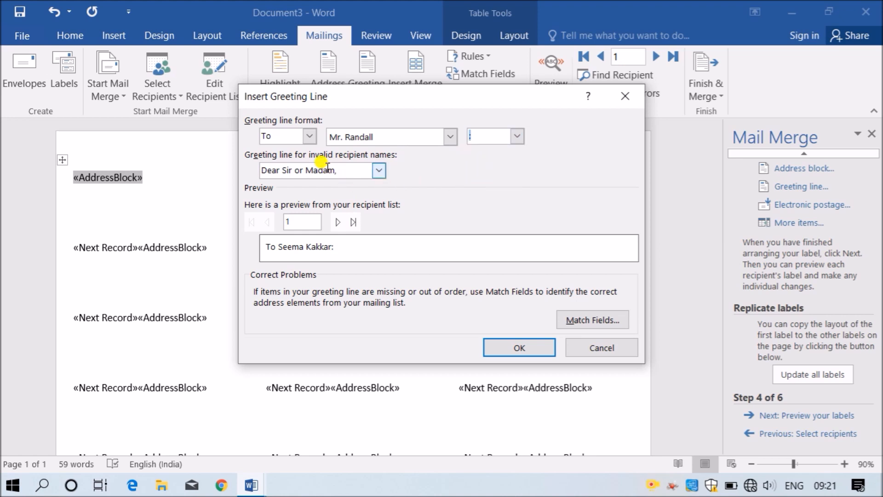
{"action": "left_click", "coordinate": [379, 170]}
{"action": "left_click", "coordinate": [318, 208]}
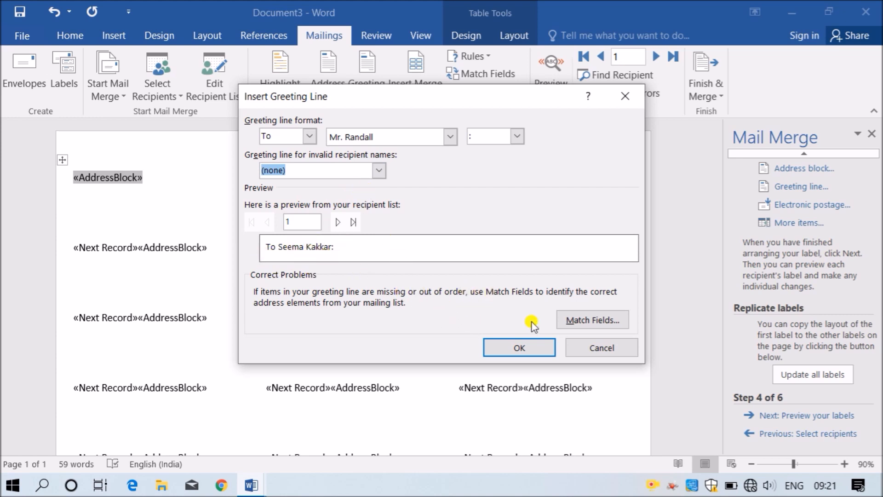
{"action": "left_click", "coordinate": [540, 343]}
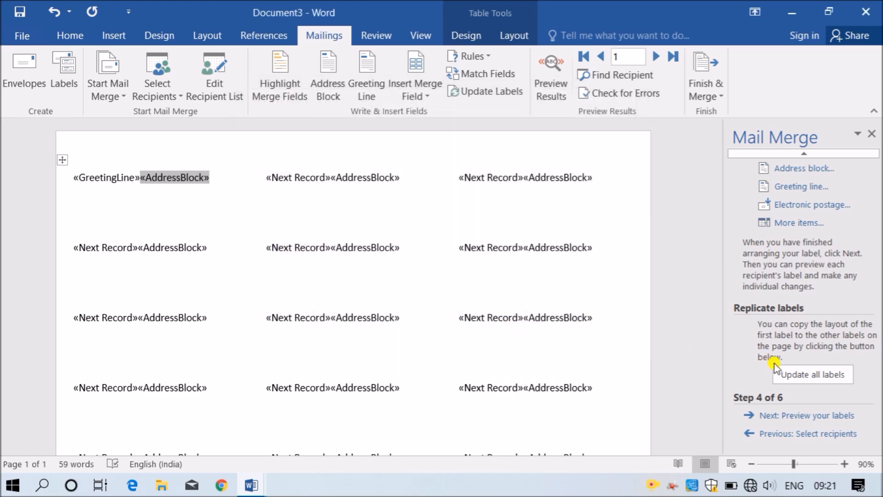
{"action": "left_click", "coordinate": [789, 374]}
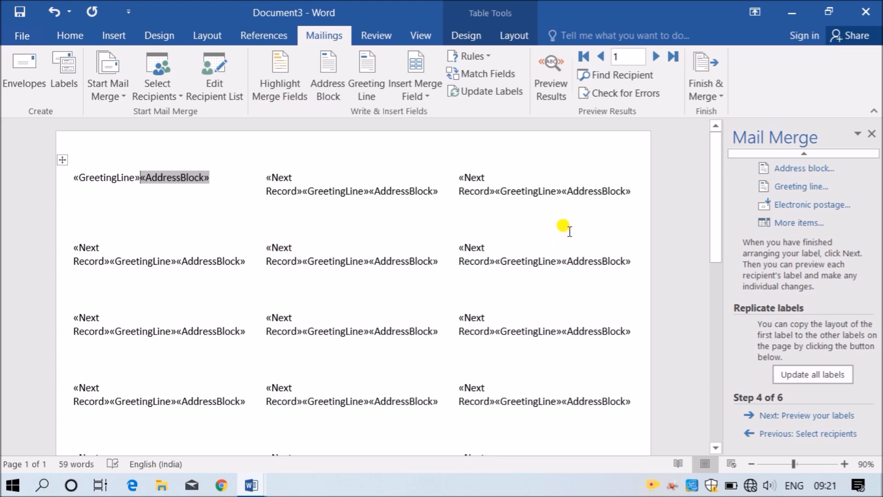
{"action": "left_click", "coordinate": [805, 417]}
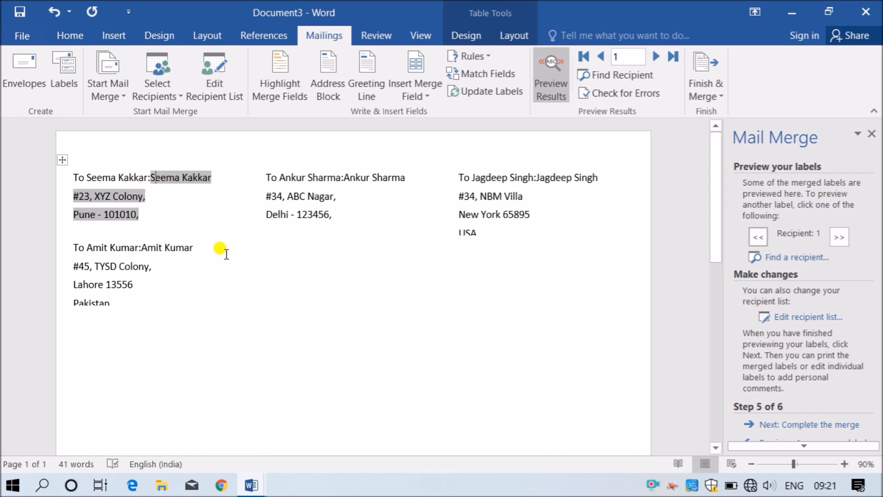
- Return to Arrange your labels and put the cursor in the first label's «GreetingLine» field
{"action": "left_click", "coordinate": [205, 267]}
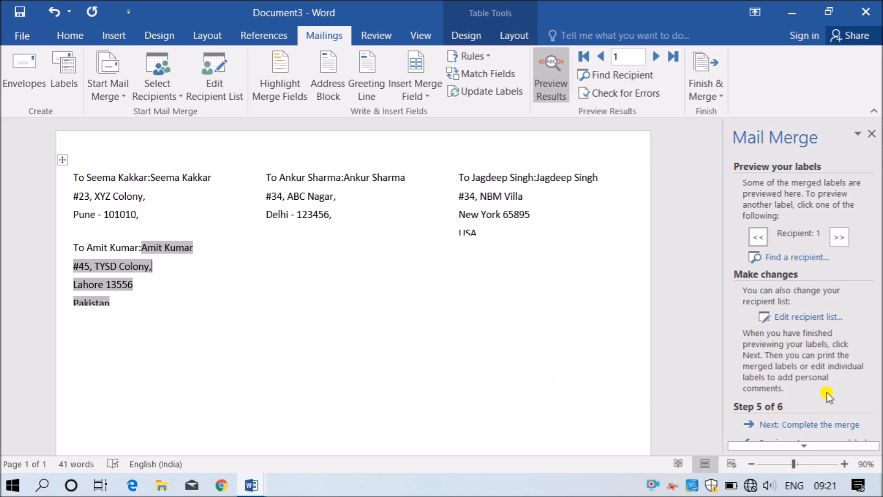
{"action": "scroll", "coordinate": [823, 443], "scroll_direction": "down", "scroll_amount": 1}
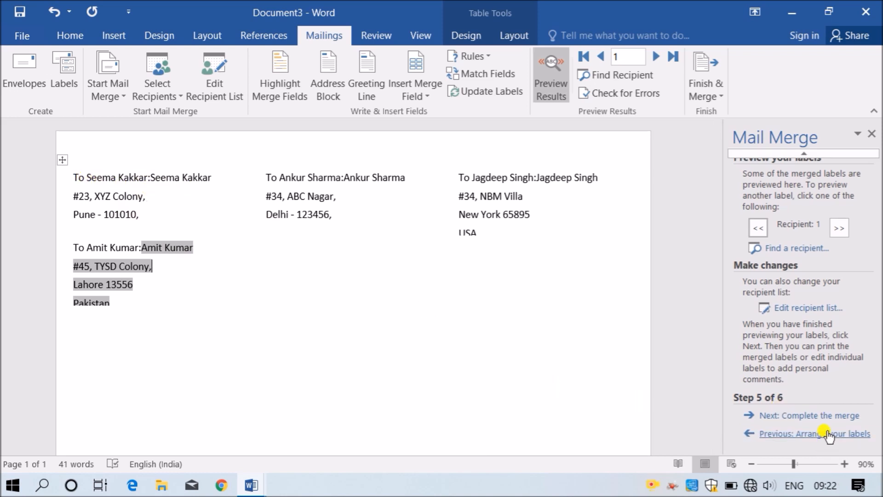
{"action": "left_click", "coordinate": [827, 431]}
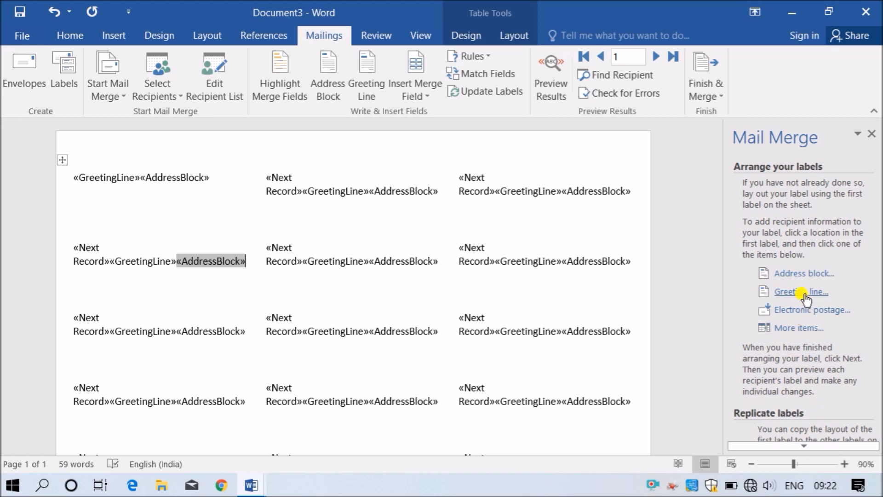
{"action": "left_click", "coordinate": [143, 184]}
{"action": "left_click", "coordinate": [141, 175]}
{"action": "left_click", "coordinate": [126, 187]}
{"action": "left_click", "coordinate": [124, 178]}
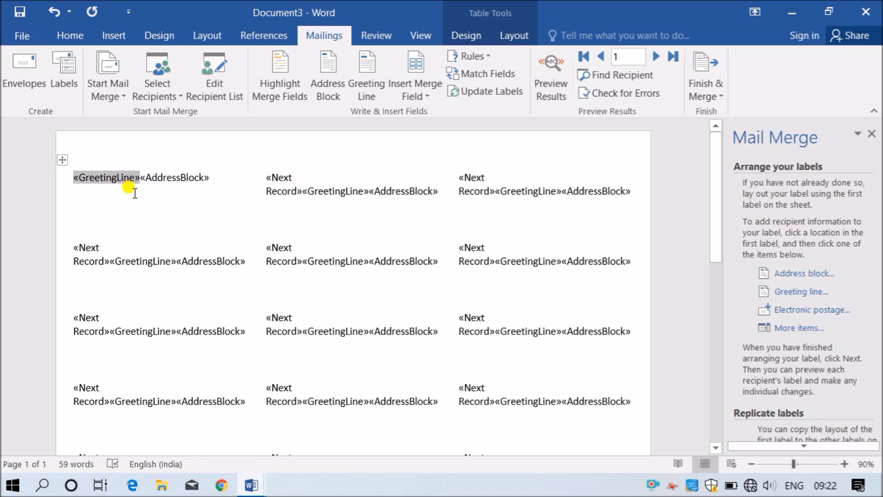
- Delete the «GreetingLine» field, add a new line after «AddressBlock», and update all labels
{"action": "key", "text": "BackSpace"}
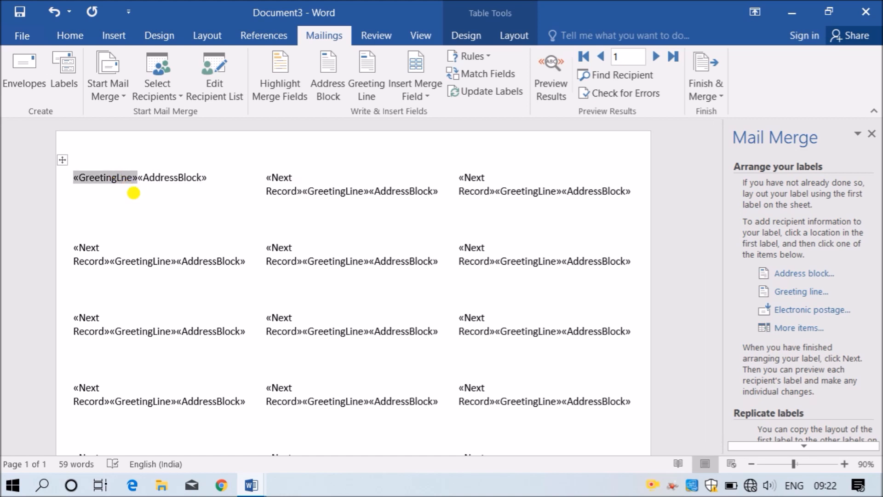
{"action": "key", "text": "Delete"}
{"action": "key", "text": "Delete"}
{"action": "key", "text": "Delete"}
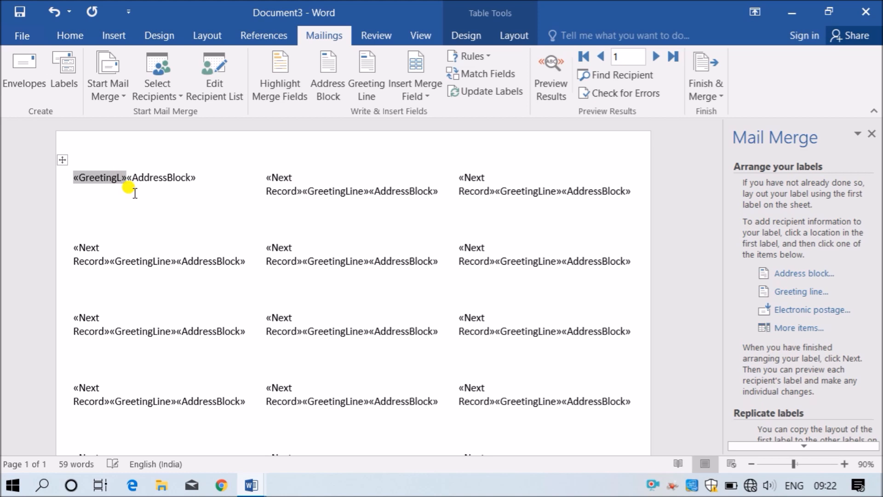
{"action": "key", "text": "shift+Home"}
{"action": "key", "text": "BackSpace"}
{"action": "key", "text": "Return"}
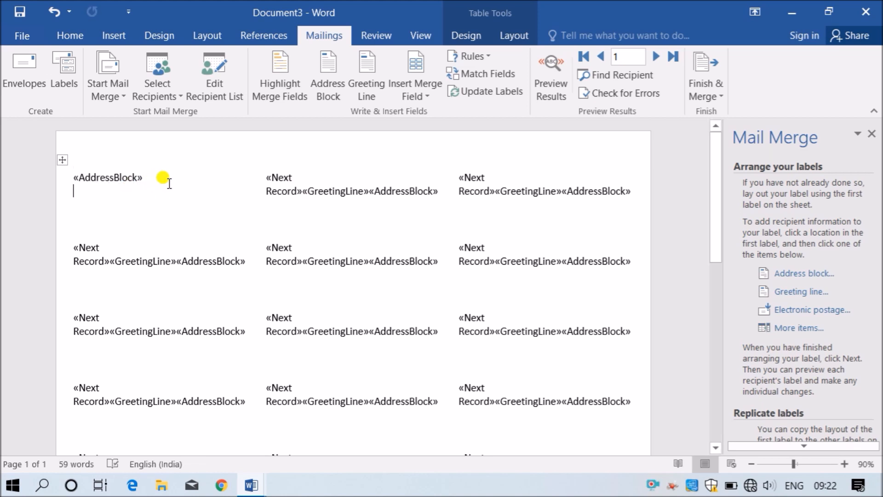
{"action": "scroll", "coordinate": [784, 440], "scroll_direction": "down", "scroll_amount": 3}
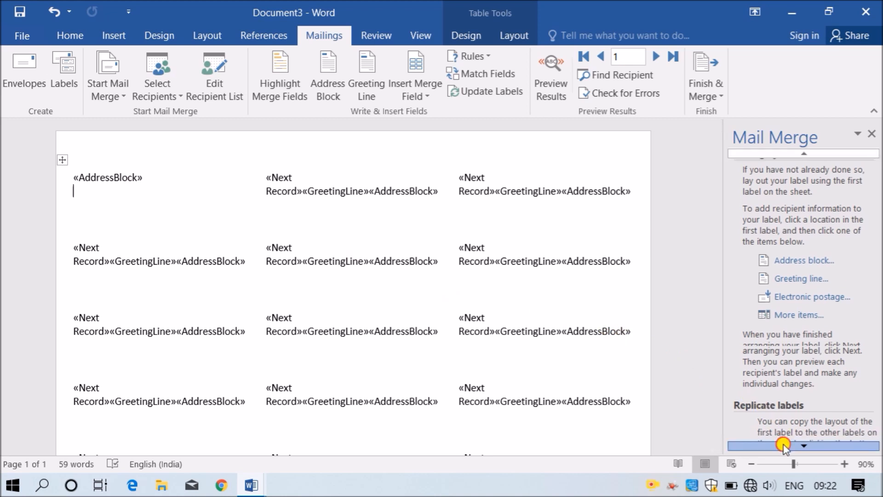
{"action": "left_click", "coordinate": [797, 405]}
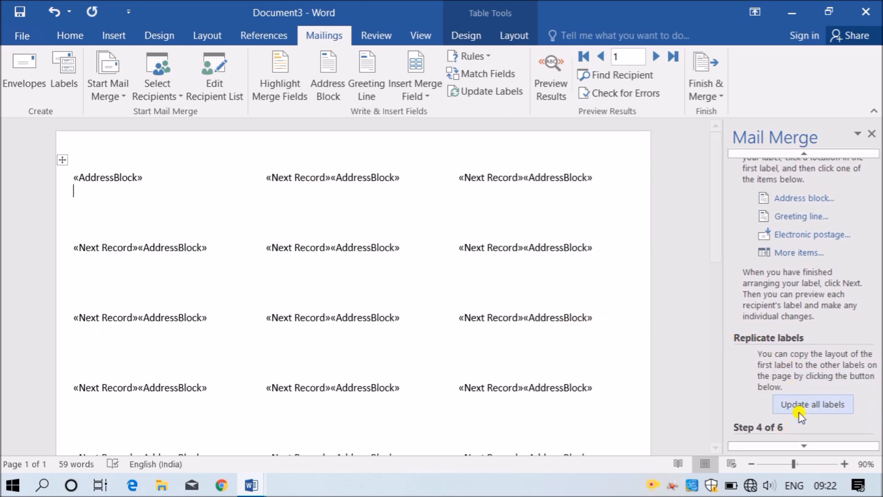
{"action": "scroll", "coordinate": [797, 439], "scroll_direction": "down", "scroll_amount": 2}
{"action": "scroll", "coordinate": [797, 440], "scroll_direction": "down", "scroll_amount": 2}
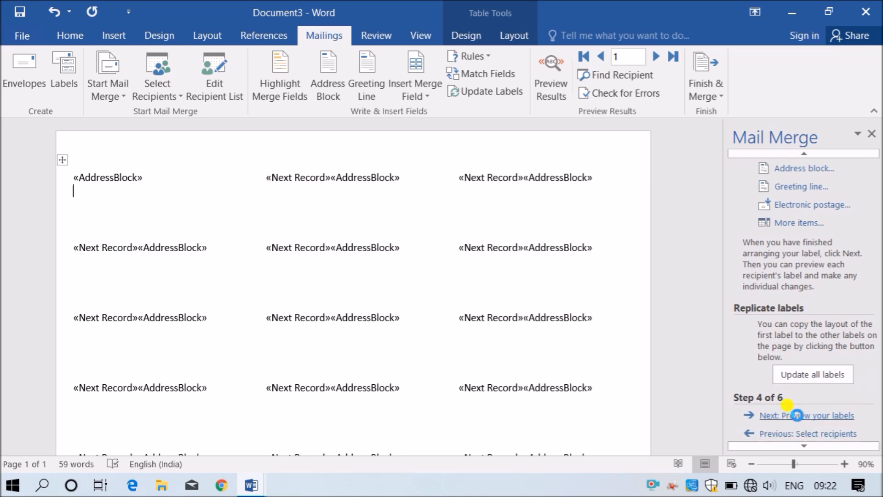
- Preview the address-only labels, move to Complete the merge, and bring up Merge to Printer
{"action": "left_click", "coordinate": [799, 358]}
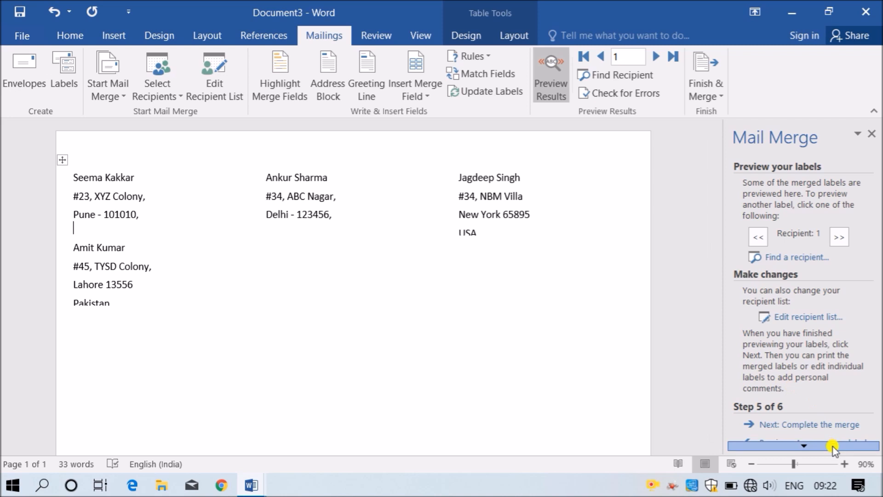
{"action": "scroll", "coordinate": [833, 446], "scroll_direction": "down", "scroll_amount": 1}
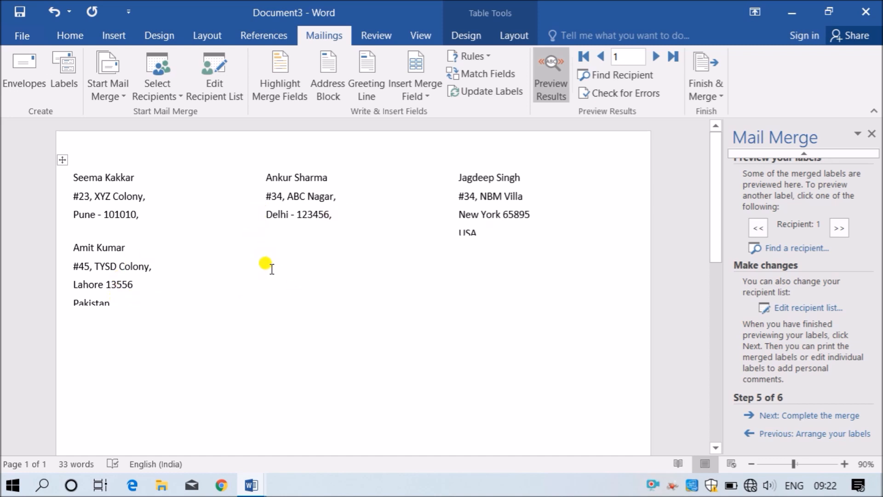
{"action": "left_click", "coordinate": [787, 417]}
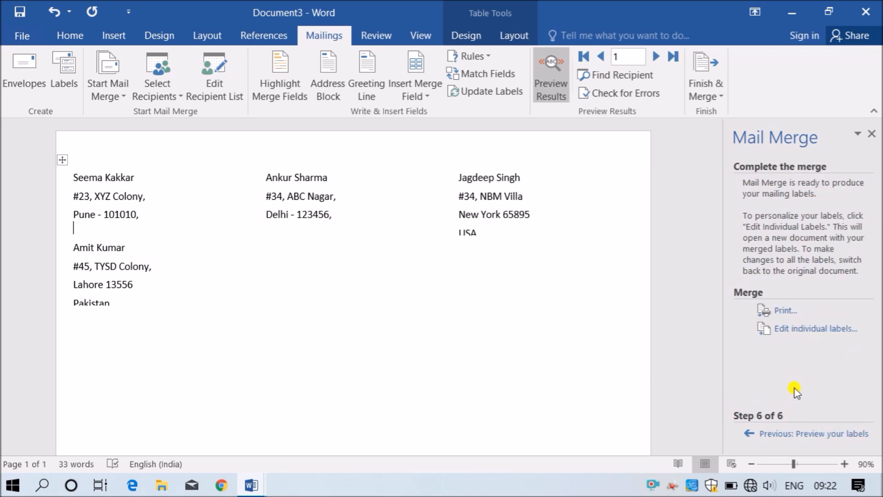
{"action": "left_click", "coordinate": [784, 311]}
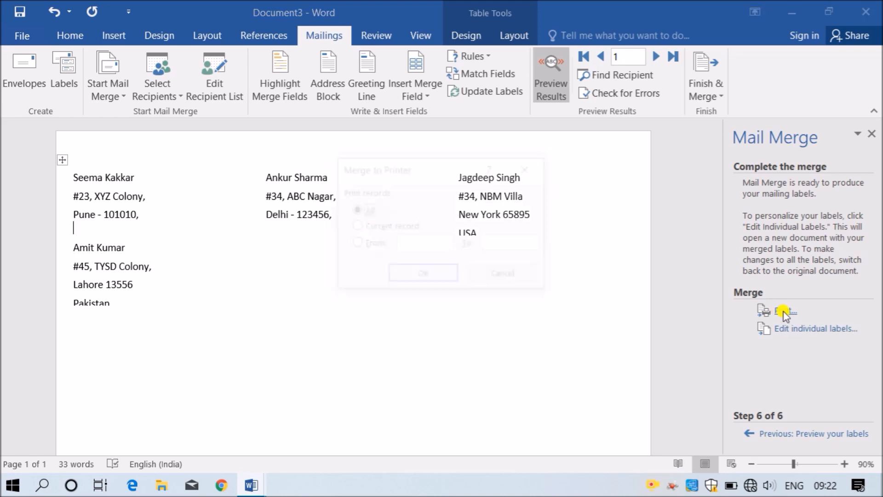
- Print all merged labels via Microsoft Print to PDF as MM4LAB, then select it on the desktop
{"action": "left_click", "coordinate": [440, 272]}
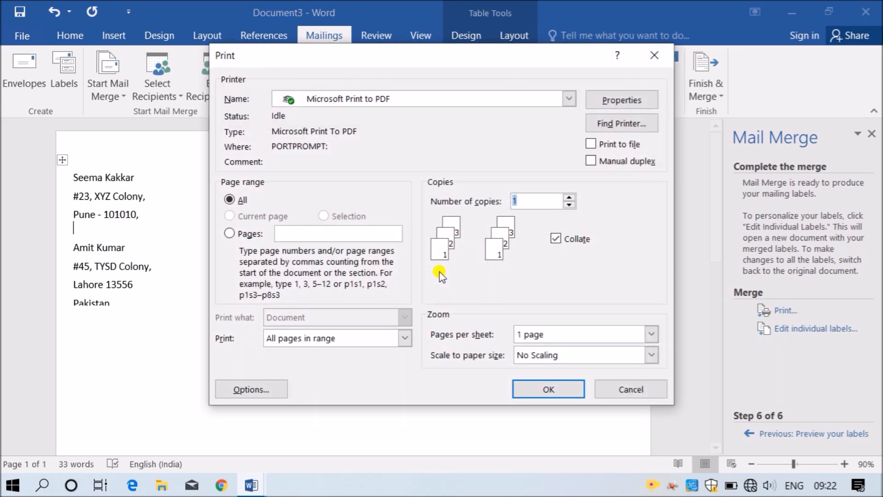
{"action": "left_click", "coordinate": [569, 392]}
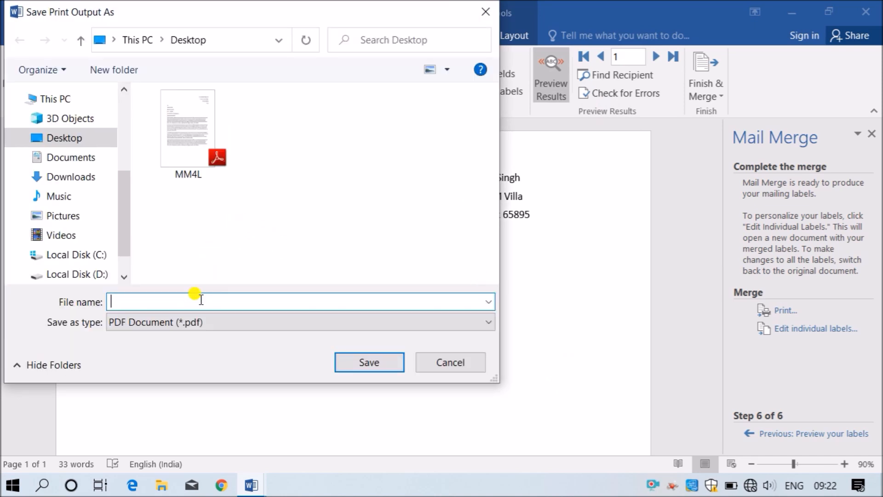
{"action": "type", "text": "MM4"}
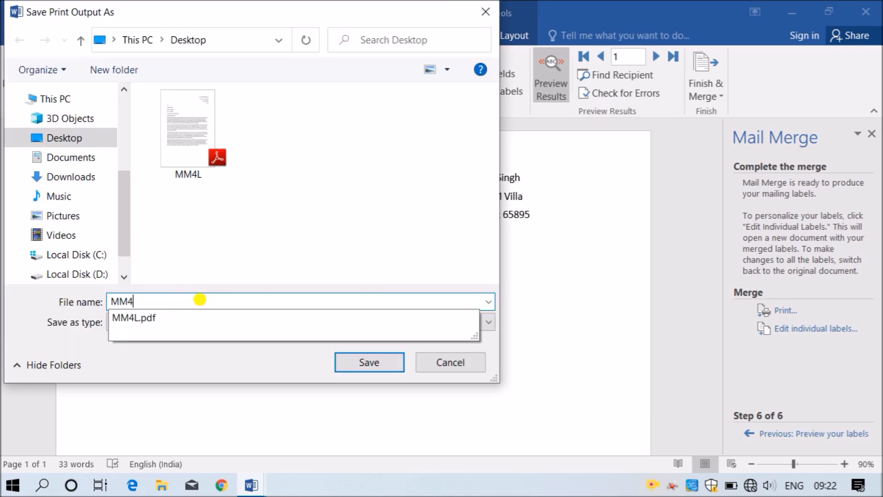
{"action": "type", "text": "LAB"}
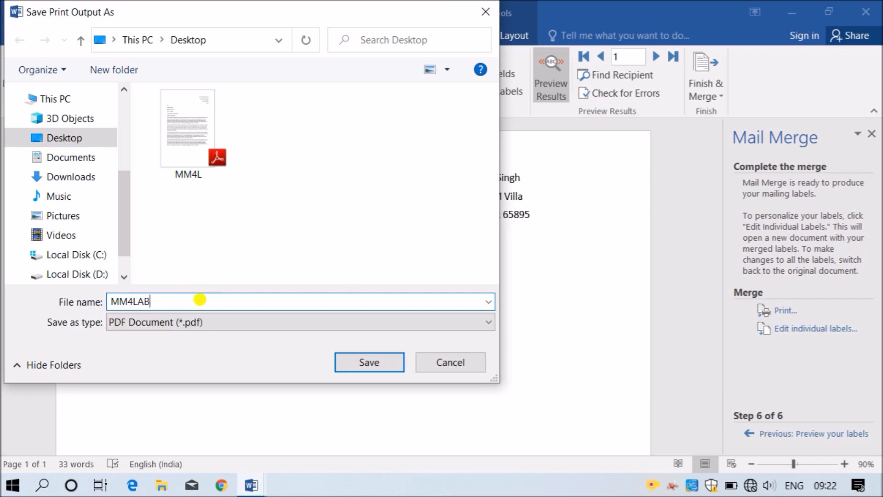
{"action": "left_click", "coordinate": [352, 362]}
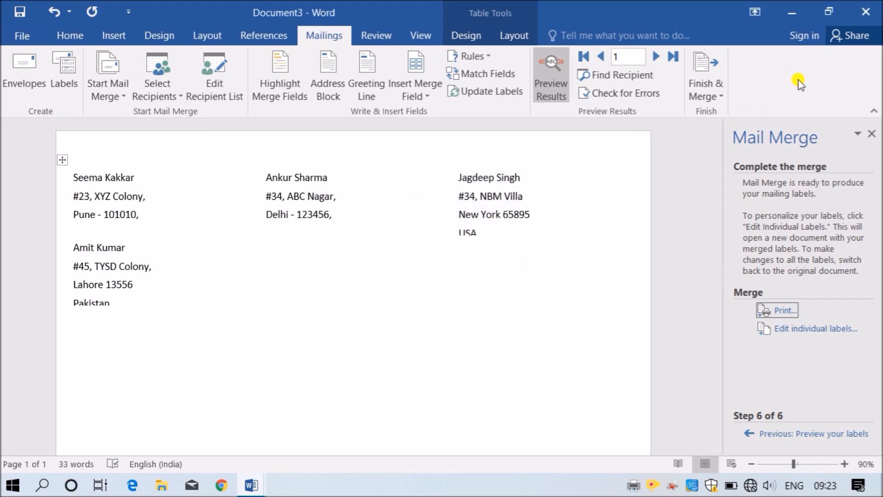
{"action": "left_click", "coordinate": [798, 9]}
{"action": "left_click_drag", "start_coordinate": [247, 148], "coordinate": [181, 209]}
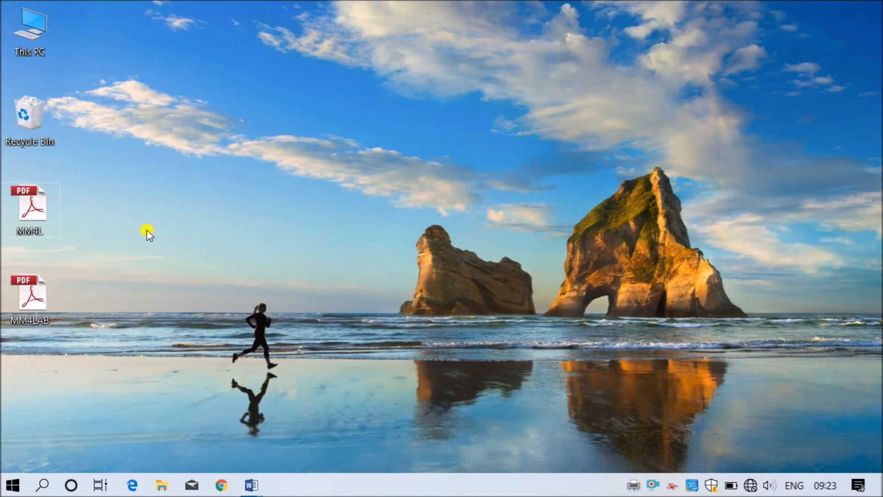
{"action": "double_click", "coordinate": [53, 293]}
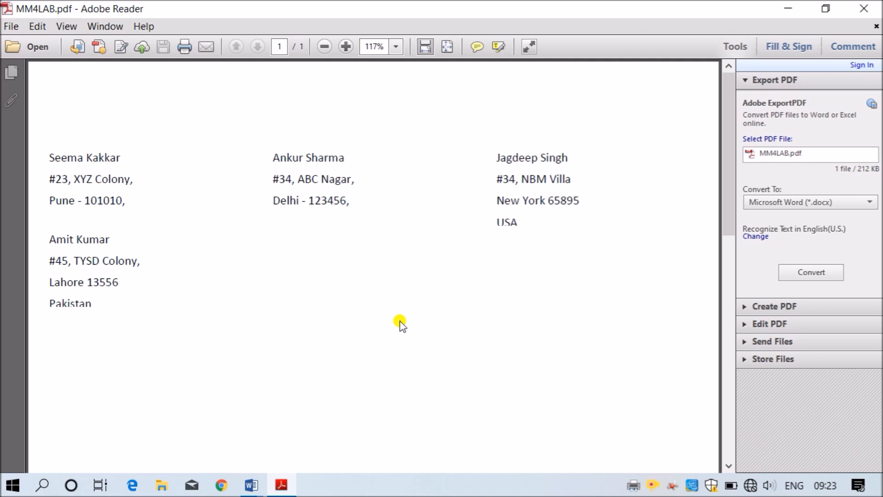
{"action": "left_click", "coordinate": [865, 9]}
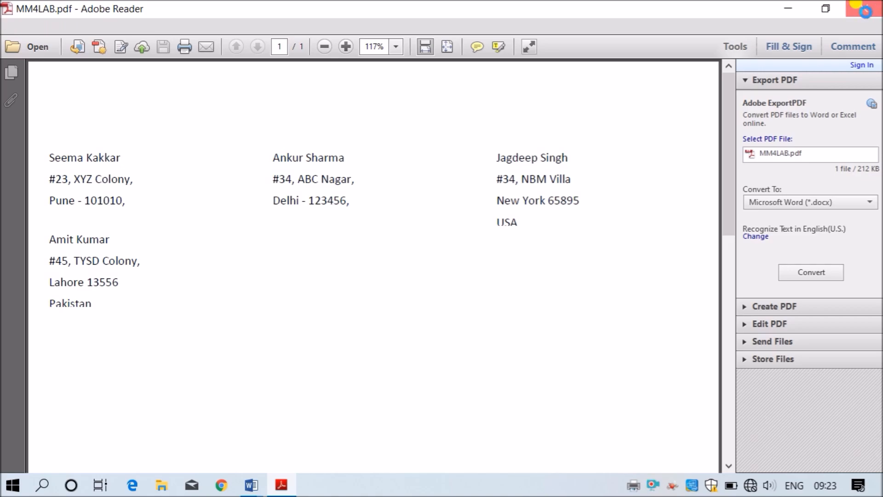
{"action": "right_click", "coordinate": [412, 171]}
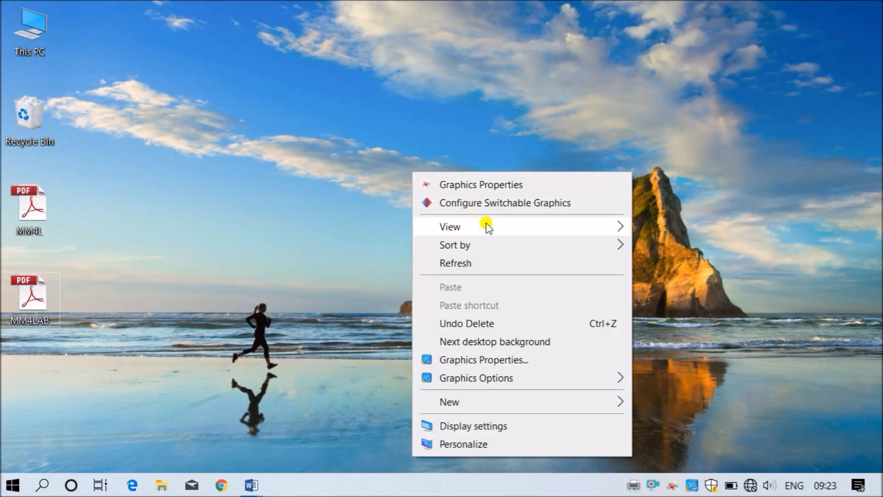
{"action": "left_click", "coordinate": [518, 270]}
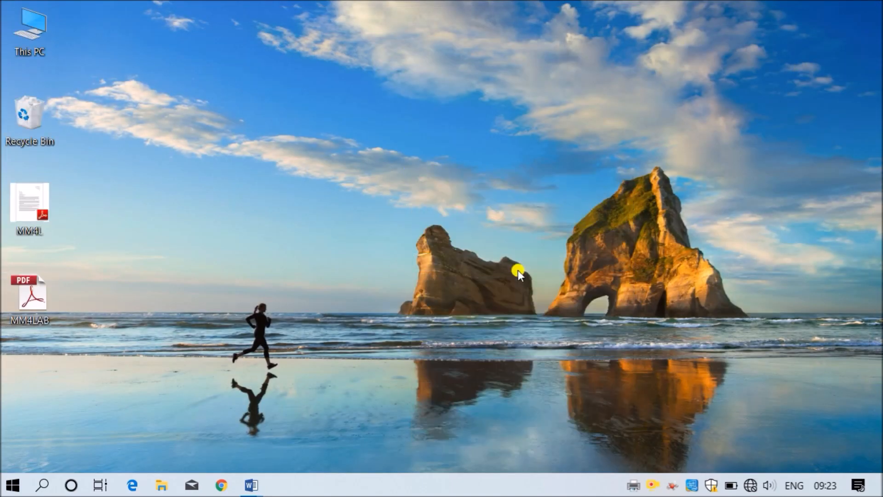